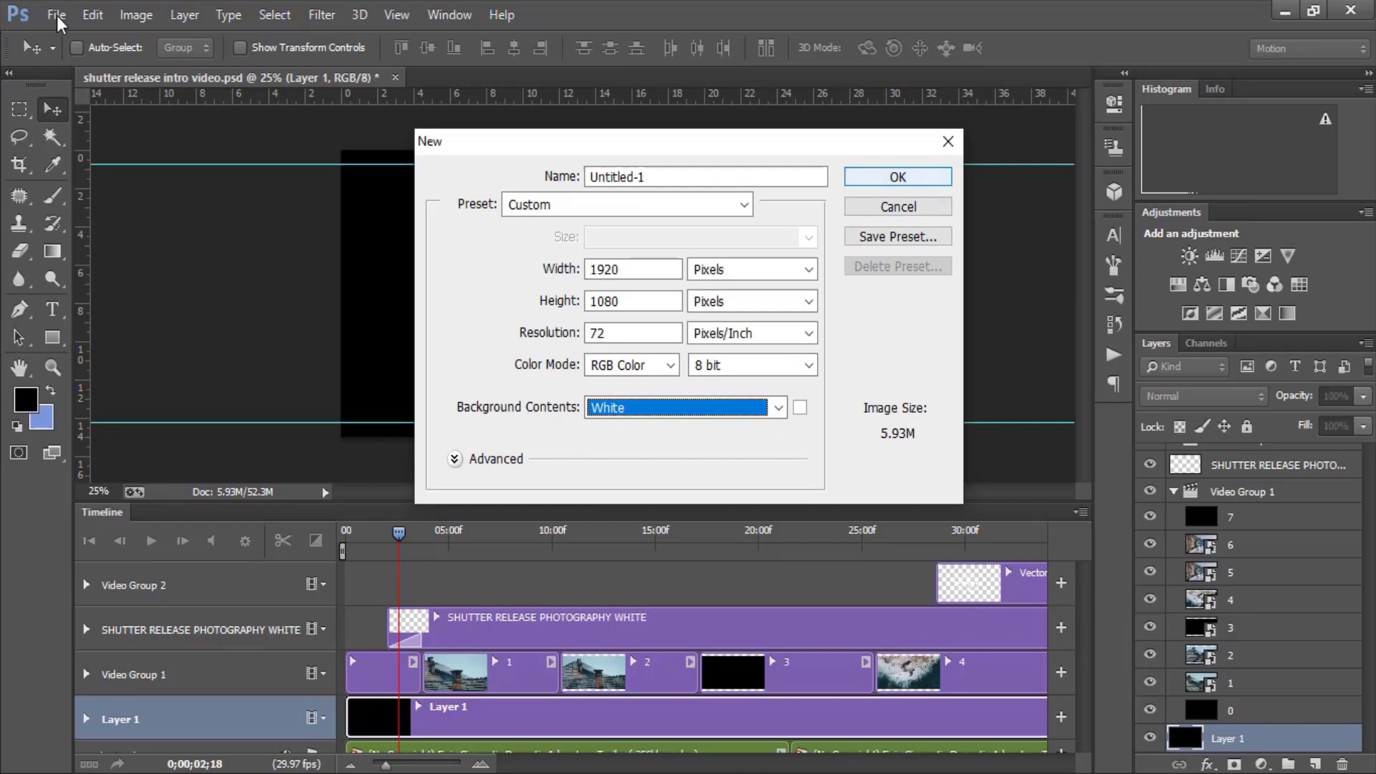
# Create a 1920 × 1080 px RGB document at 72 pixels/inch with a white background, using the Motion workspace
pyautogui.press('Return')
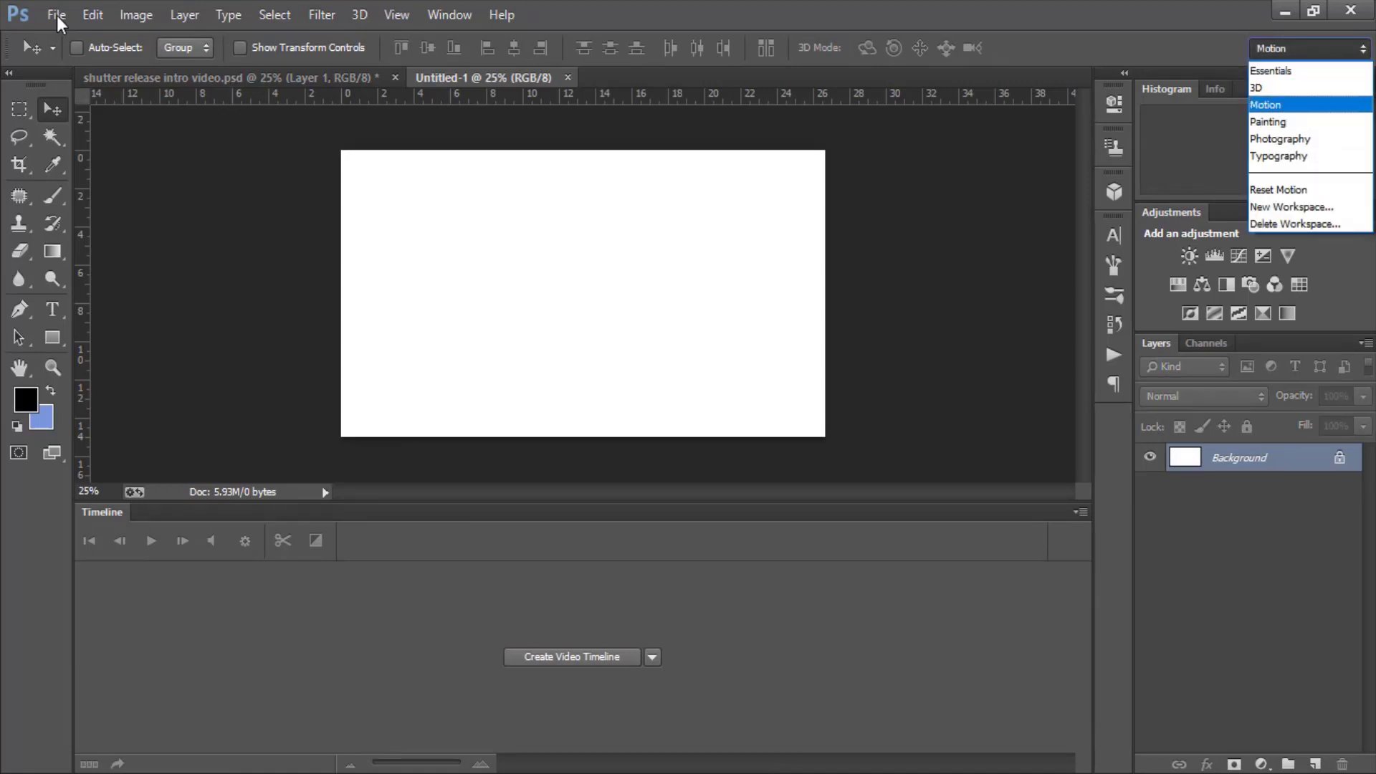
pyautogui.press('Return')
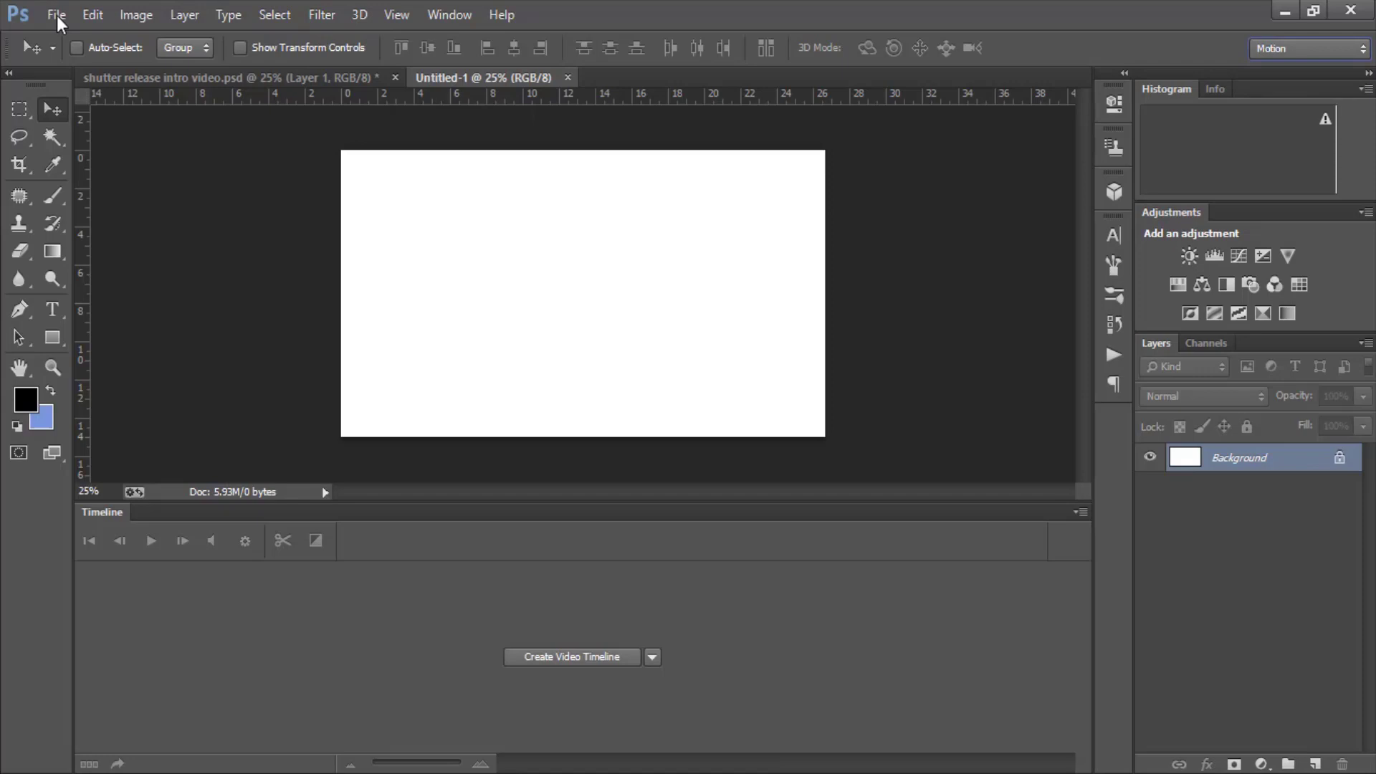
# Create a video timeline for the new blank document
pyautogui.hotkey('ctrl', 'Tab')
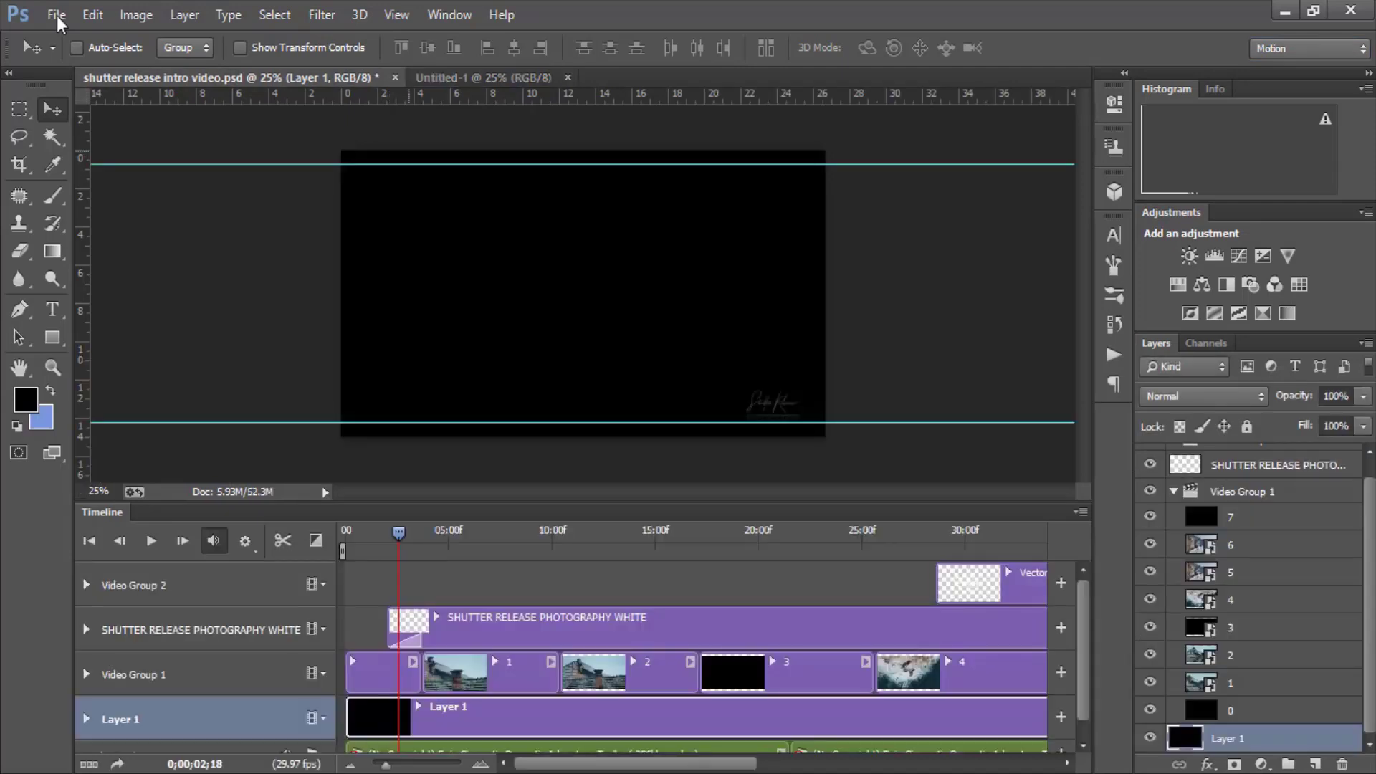
pyautogui.hotkey('ctrl', 'Tab')
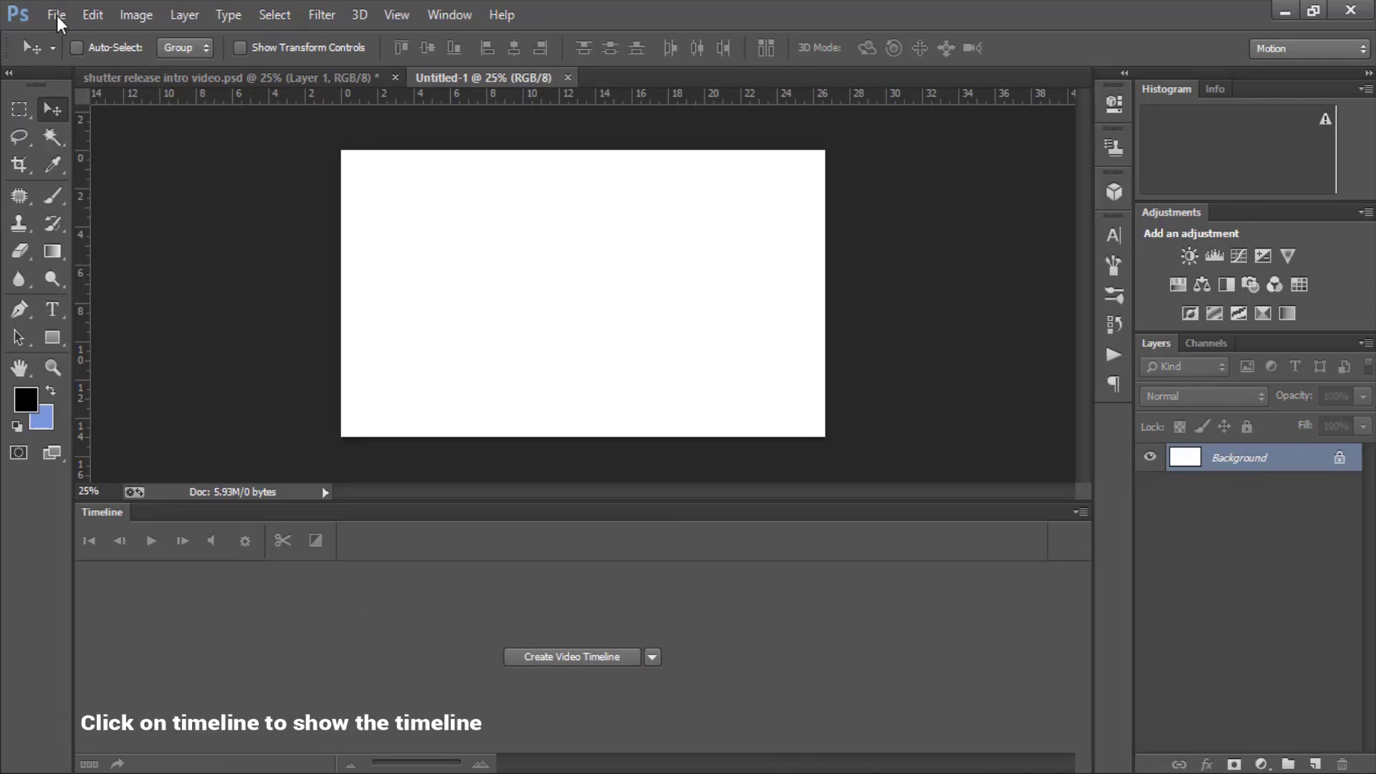
pyautogui.click(572, 657)
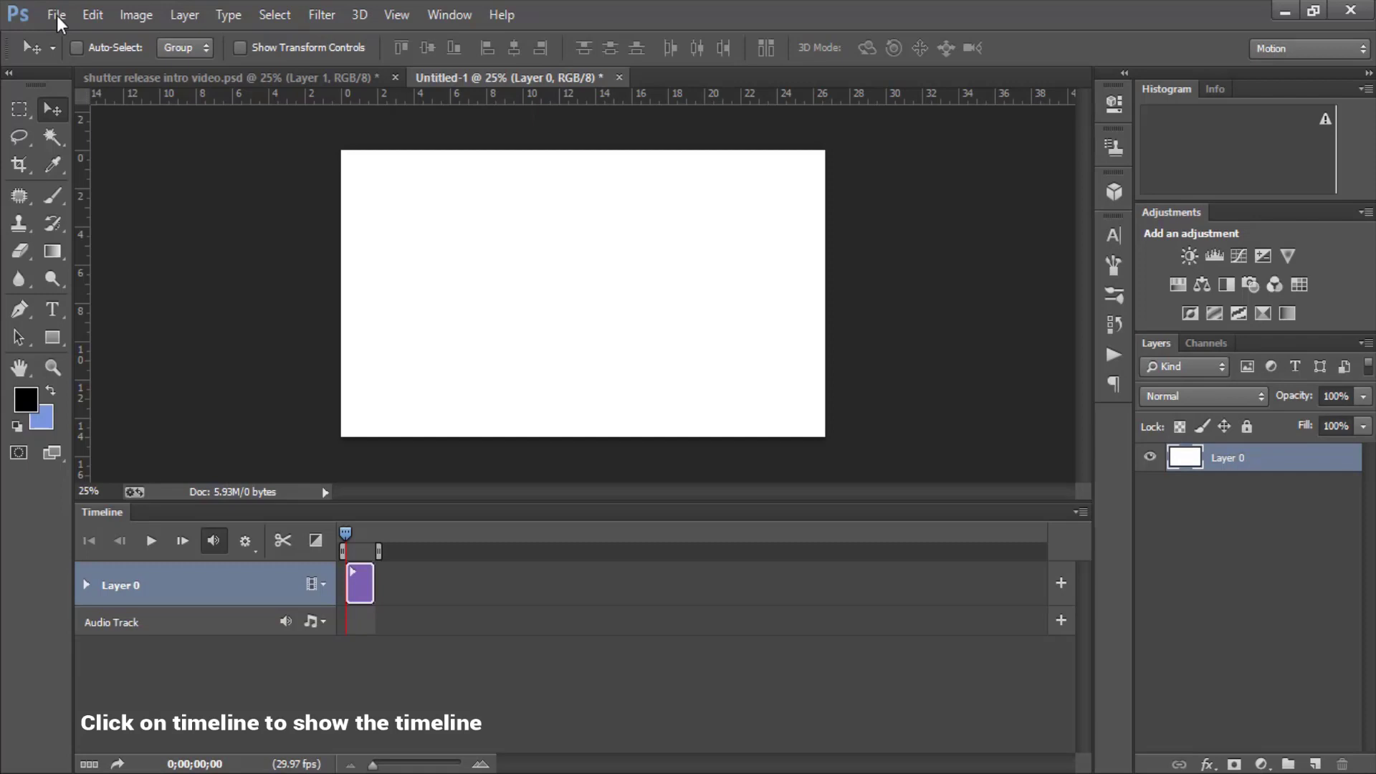
# Create a rectangle shape 1920 px wide and 54 px high on the canvas
pyautogui.press('u')
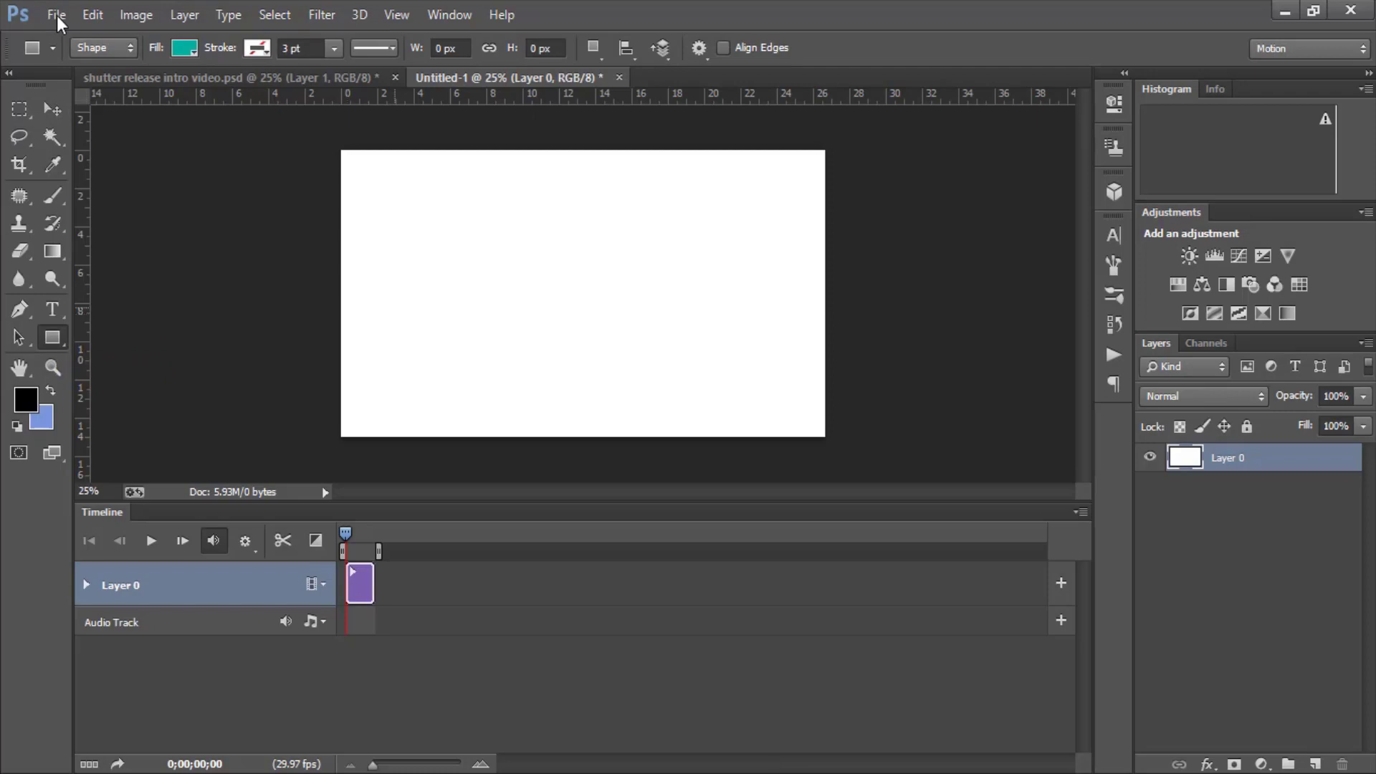
pyautogui.click(395, 308)
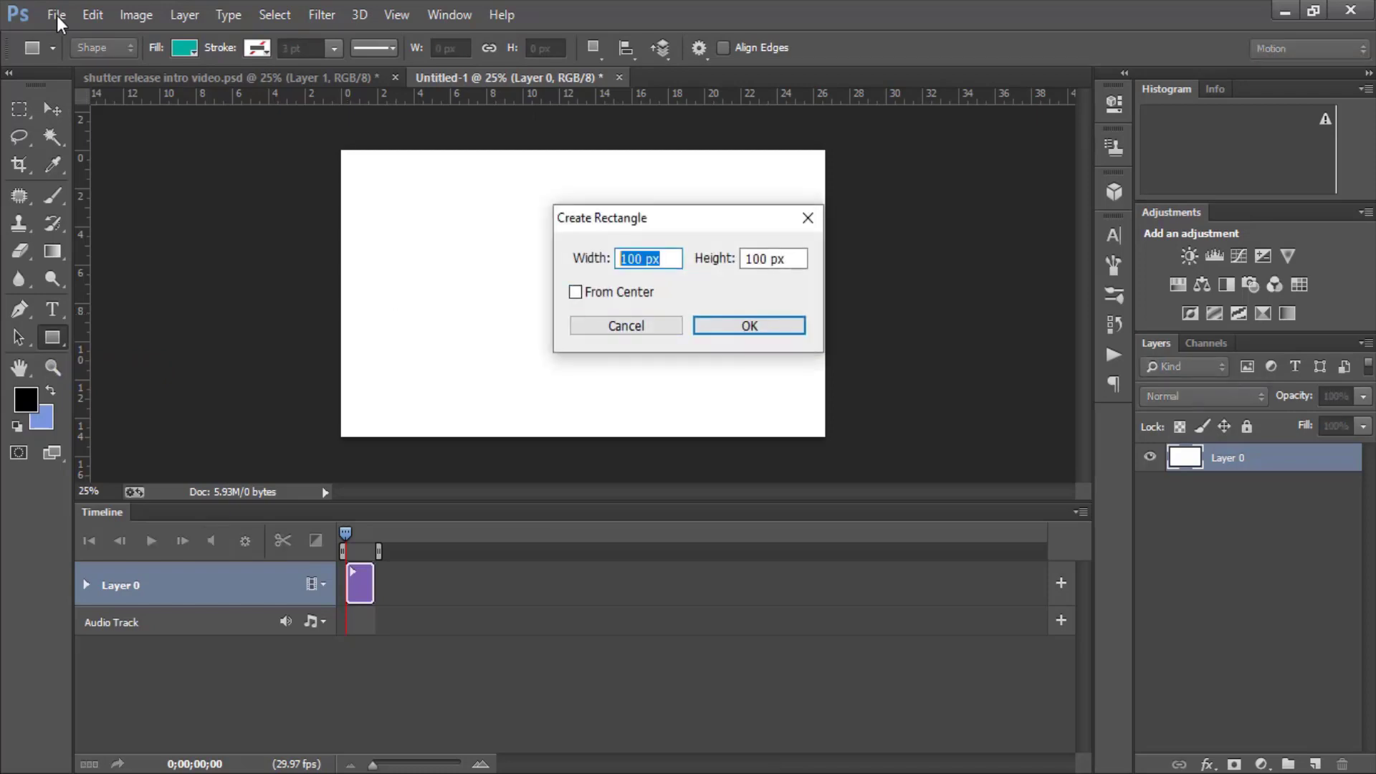
pyautogui.write('1920')
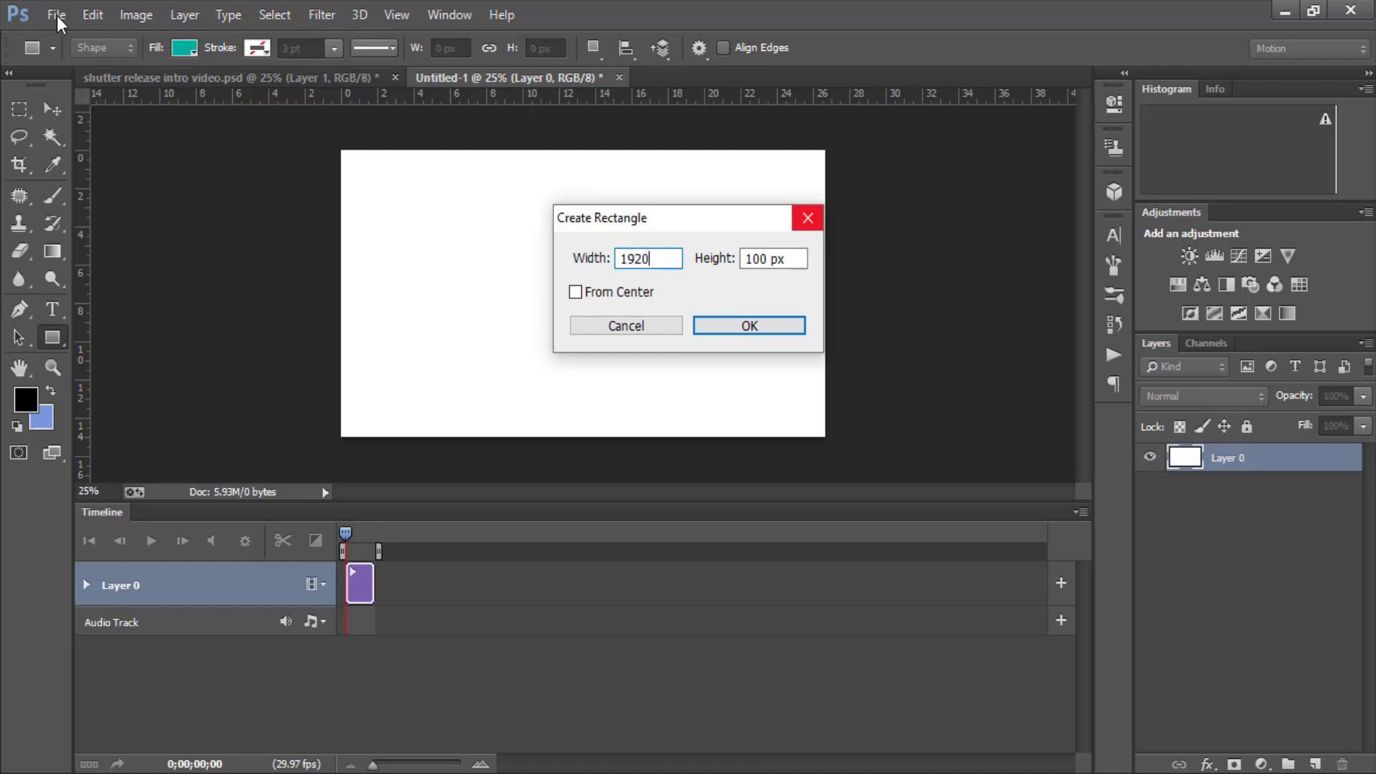
pyautogui.press('Tab')
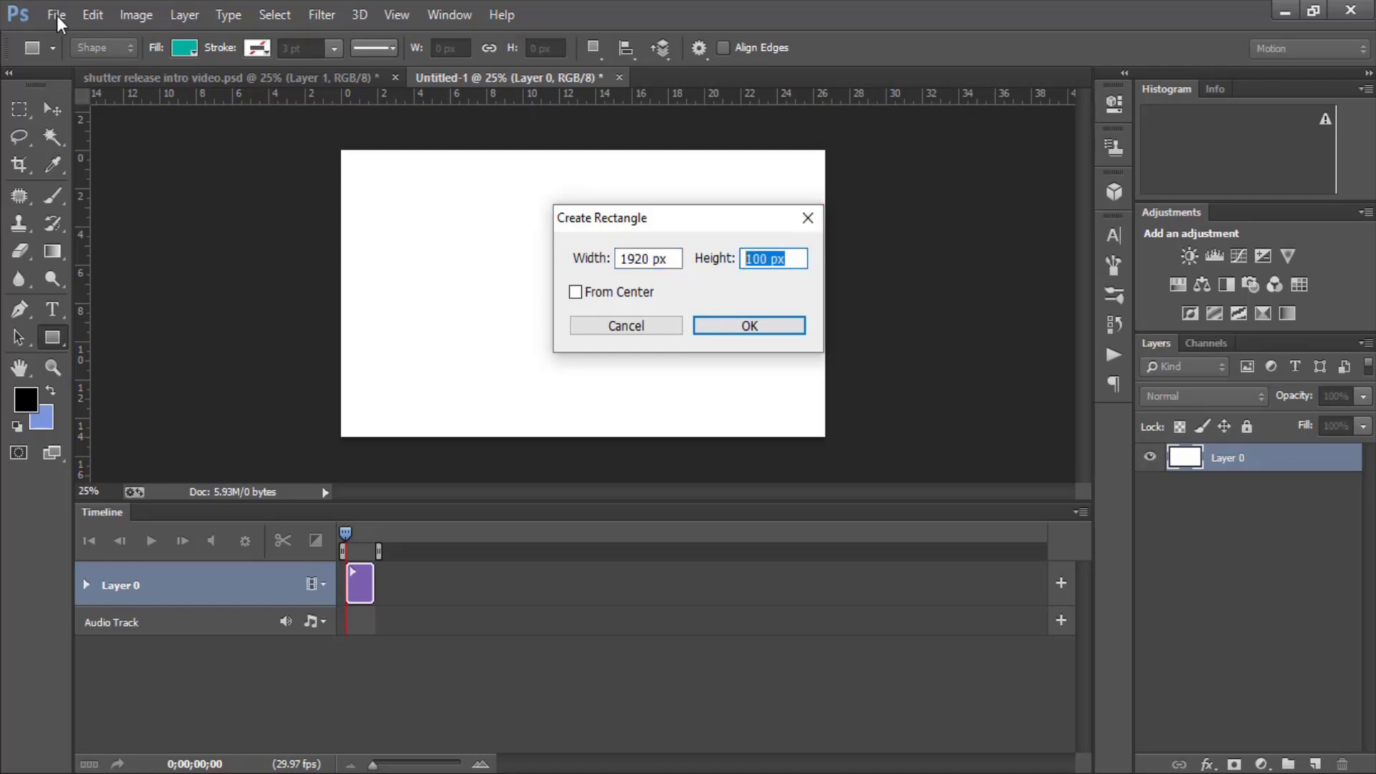
pyautogui.write('54')
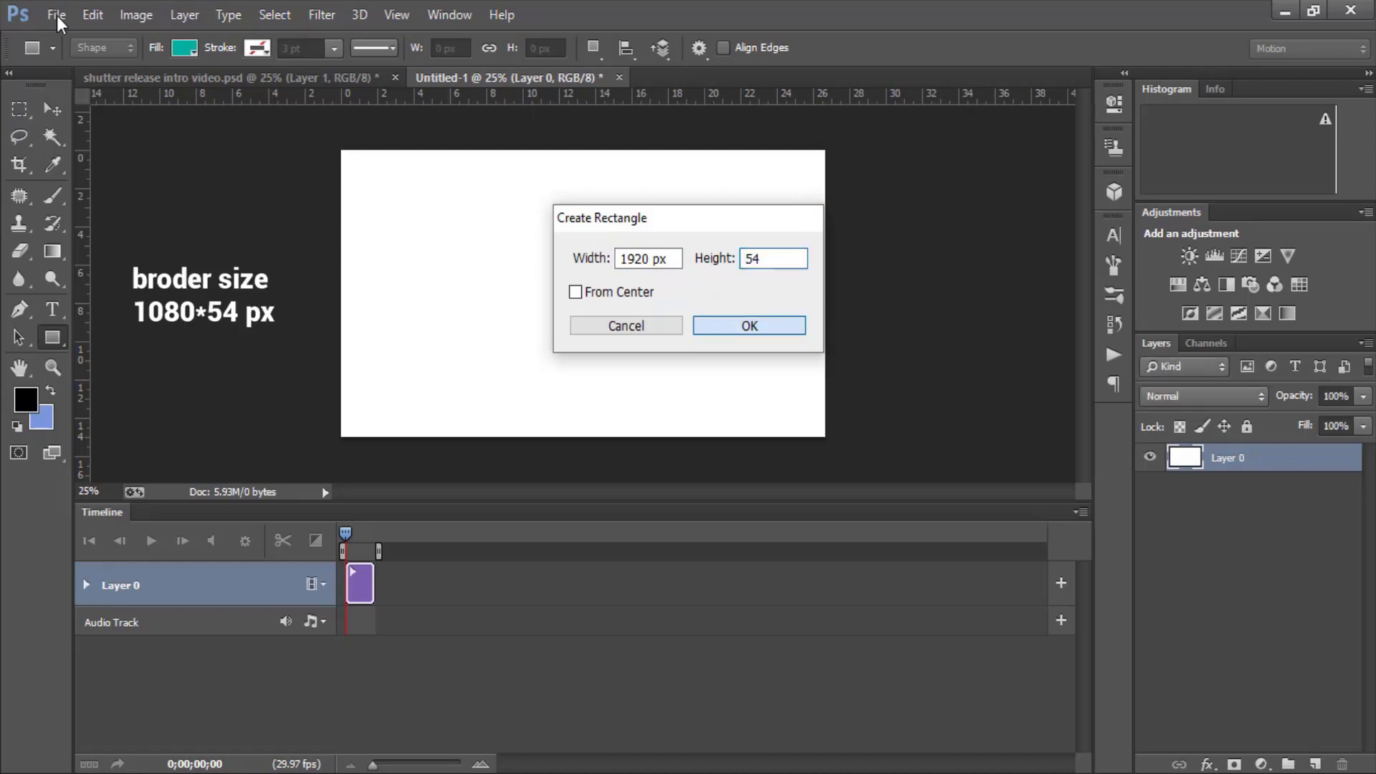
pyautogui.press('Return')
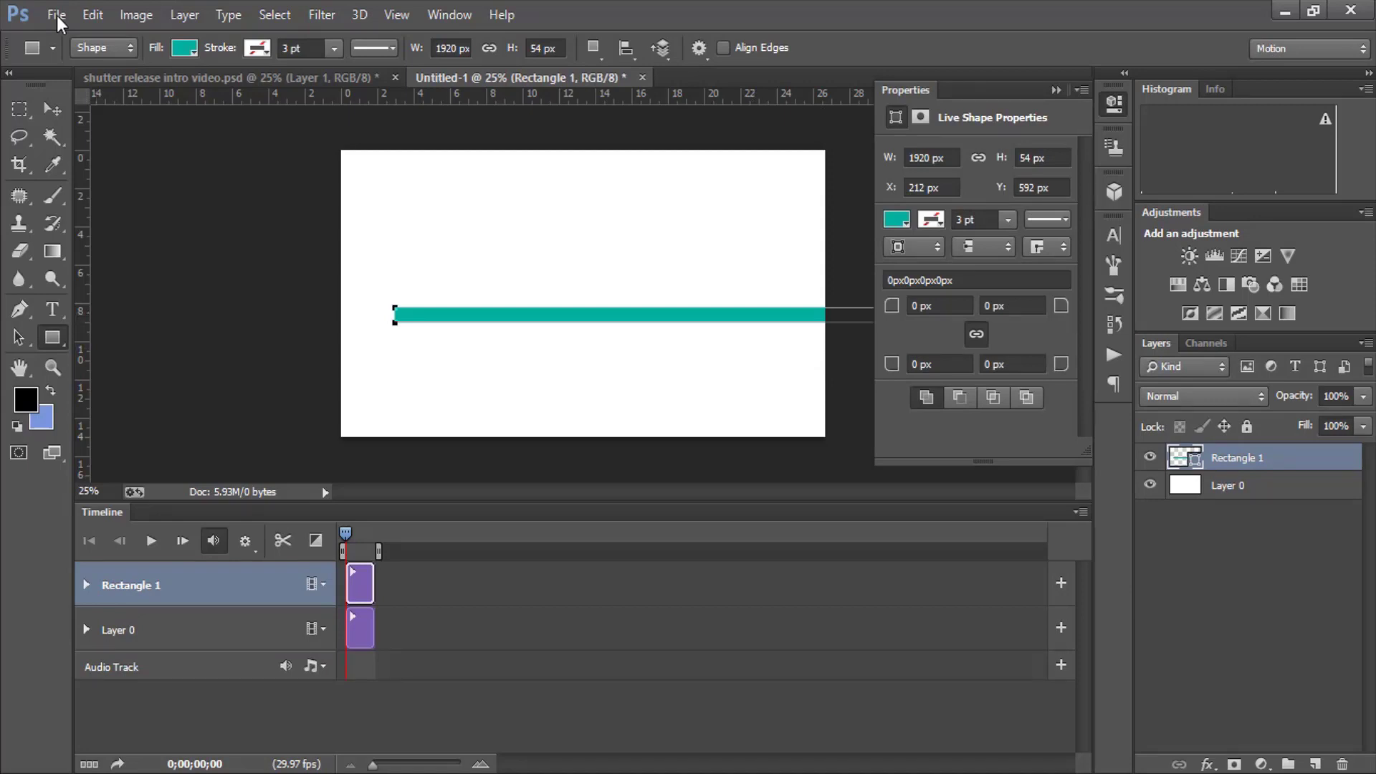
# Align the rectangle with the canvas's top edge and fill it with black (000000)
pyautogui.press('i')
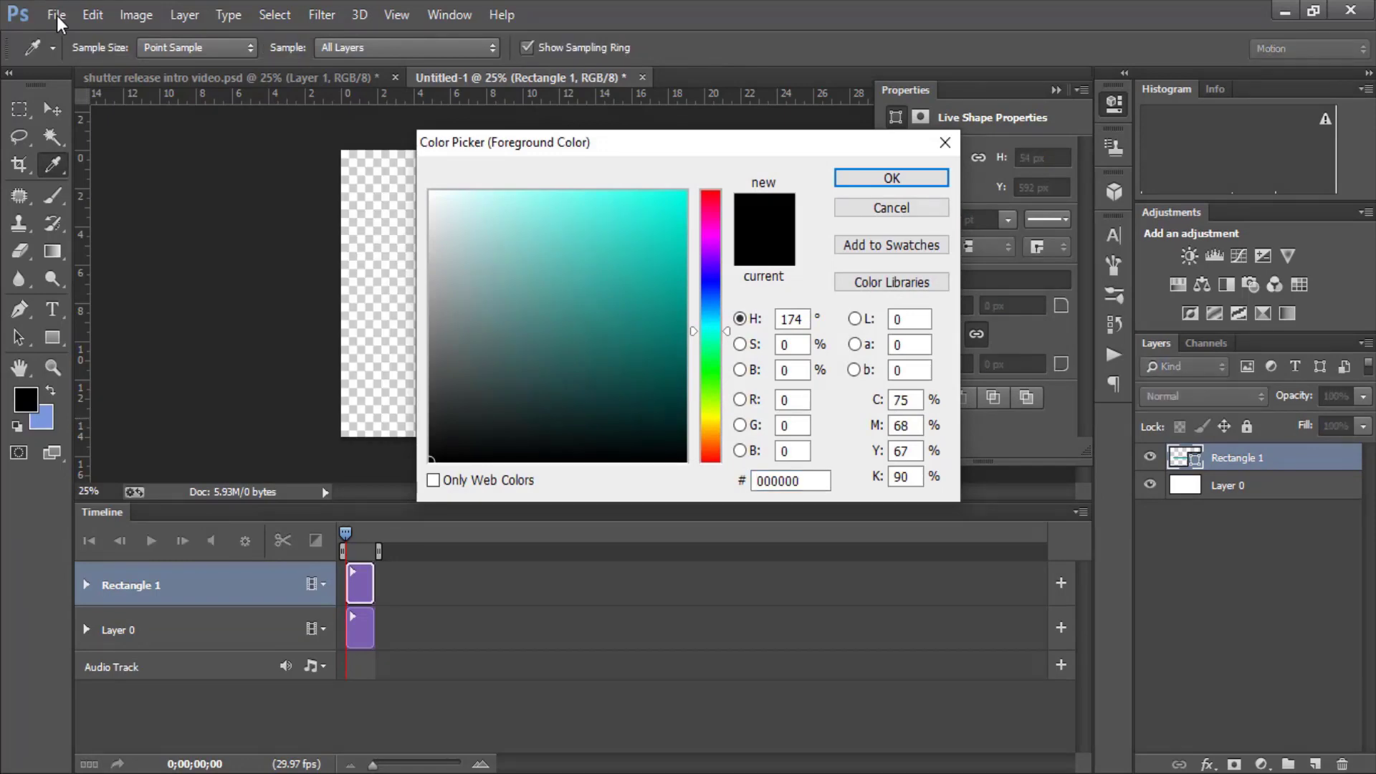
pyautogui.press('Return')
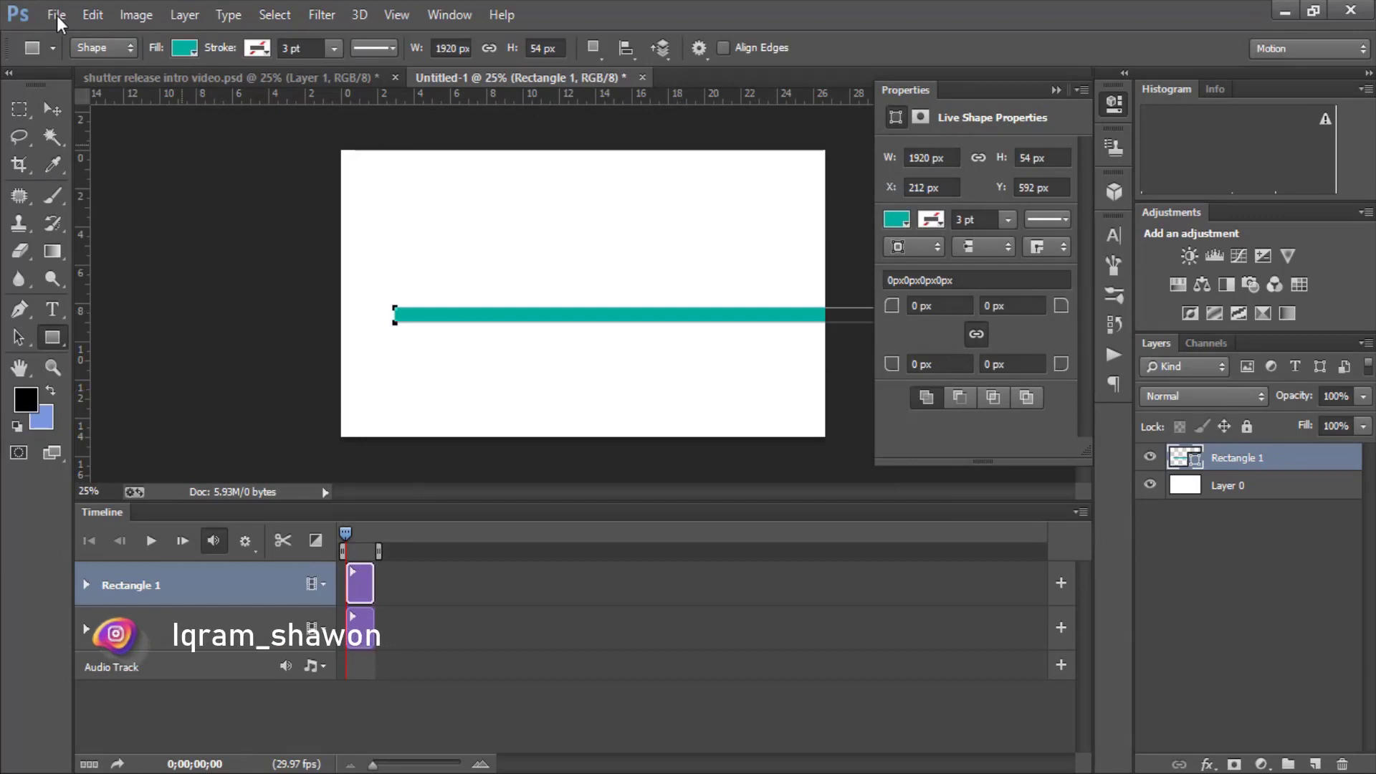
pyautogui.press('v')
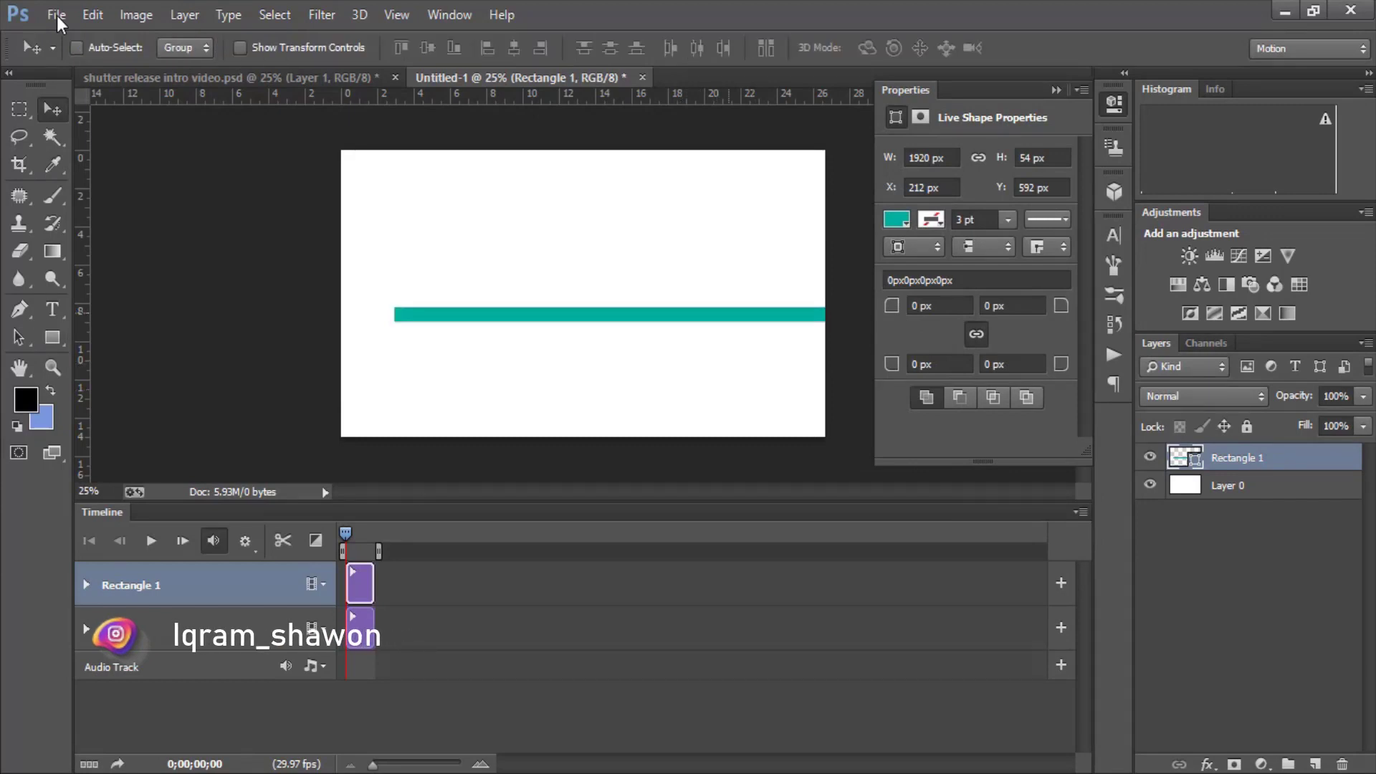
pyautogui.moveTo(729, 312)
pyautogui.mouseDown()
pyautogui.moveTo(628, 182)
pyautogui.moveTo(672, 160)
pyautogui.mouseUp()
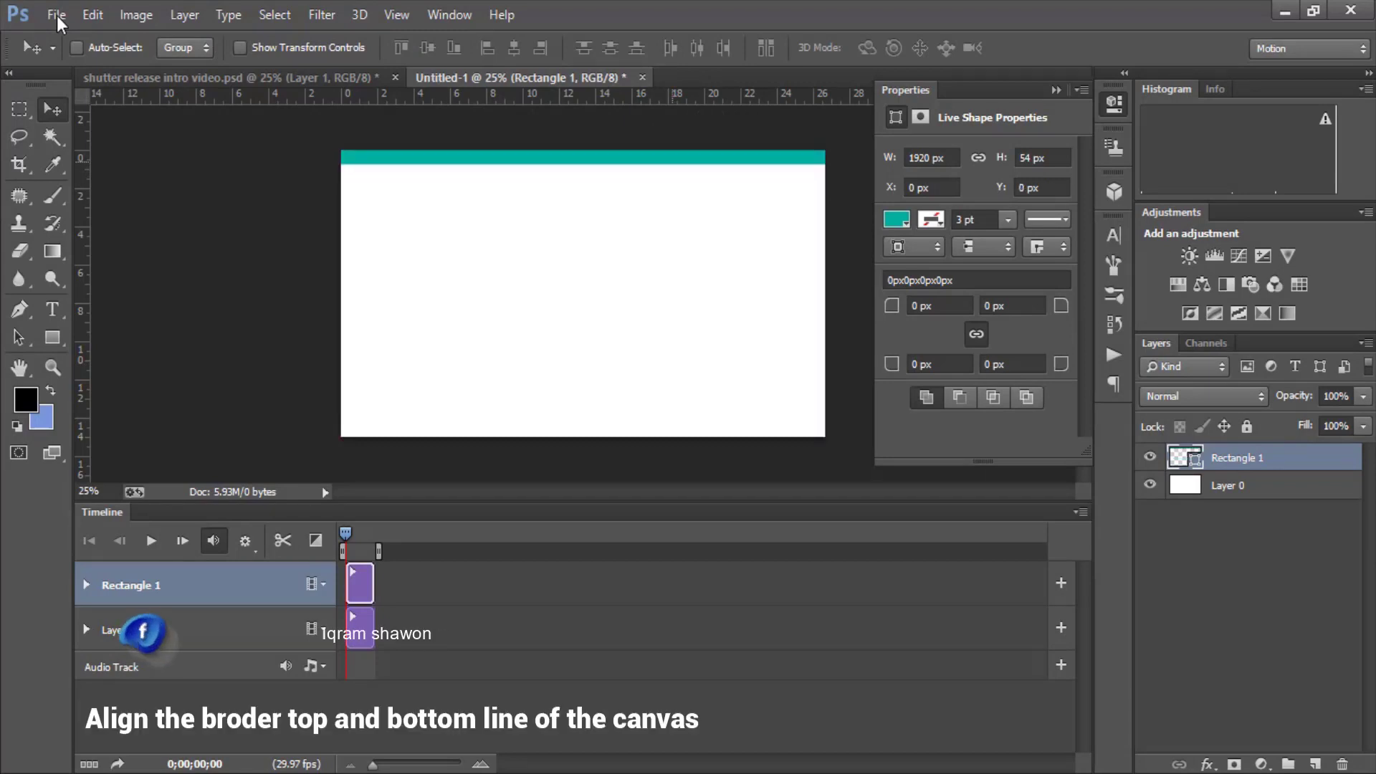
pyautogui.hotkey('ctrl', 'BackSpace')
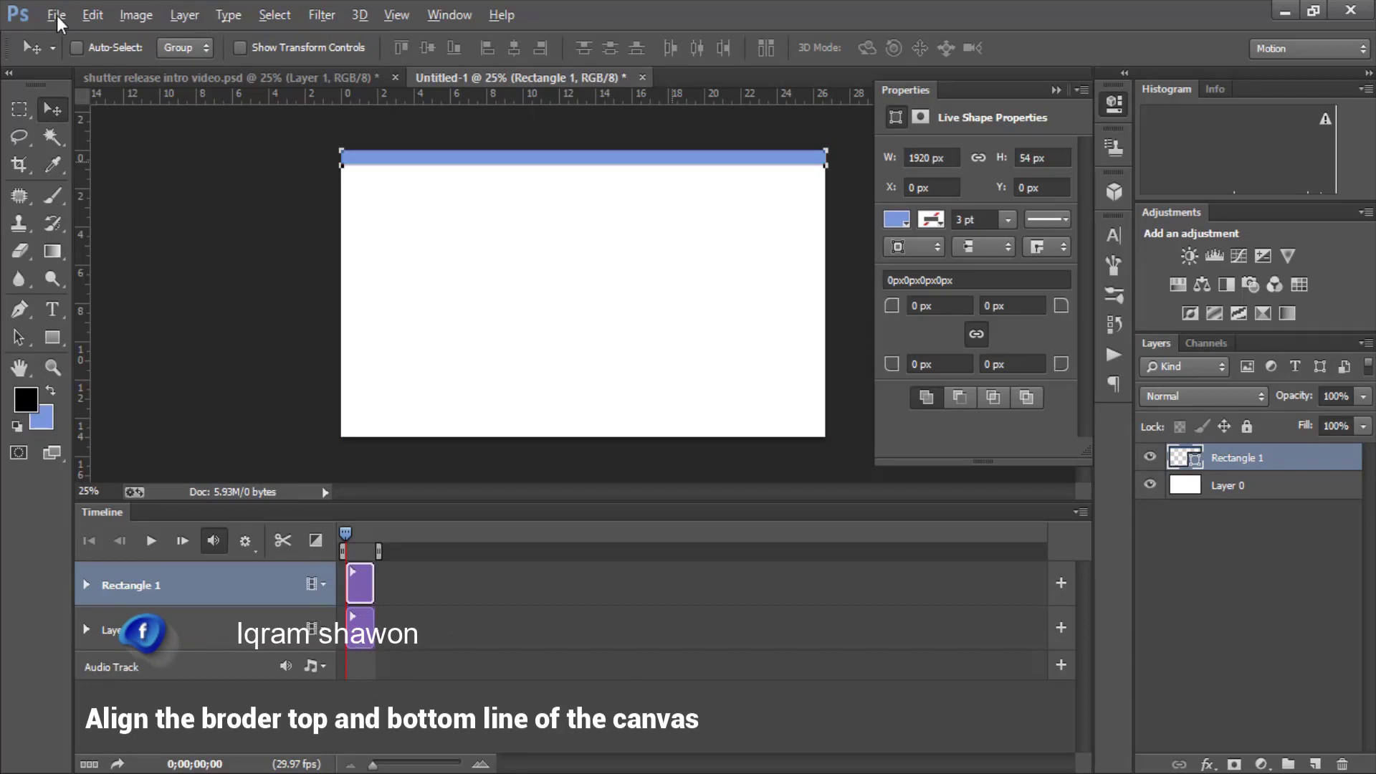
pyautogui.hotkey('alt', 'BackSpace')
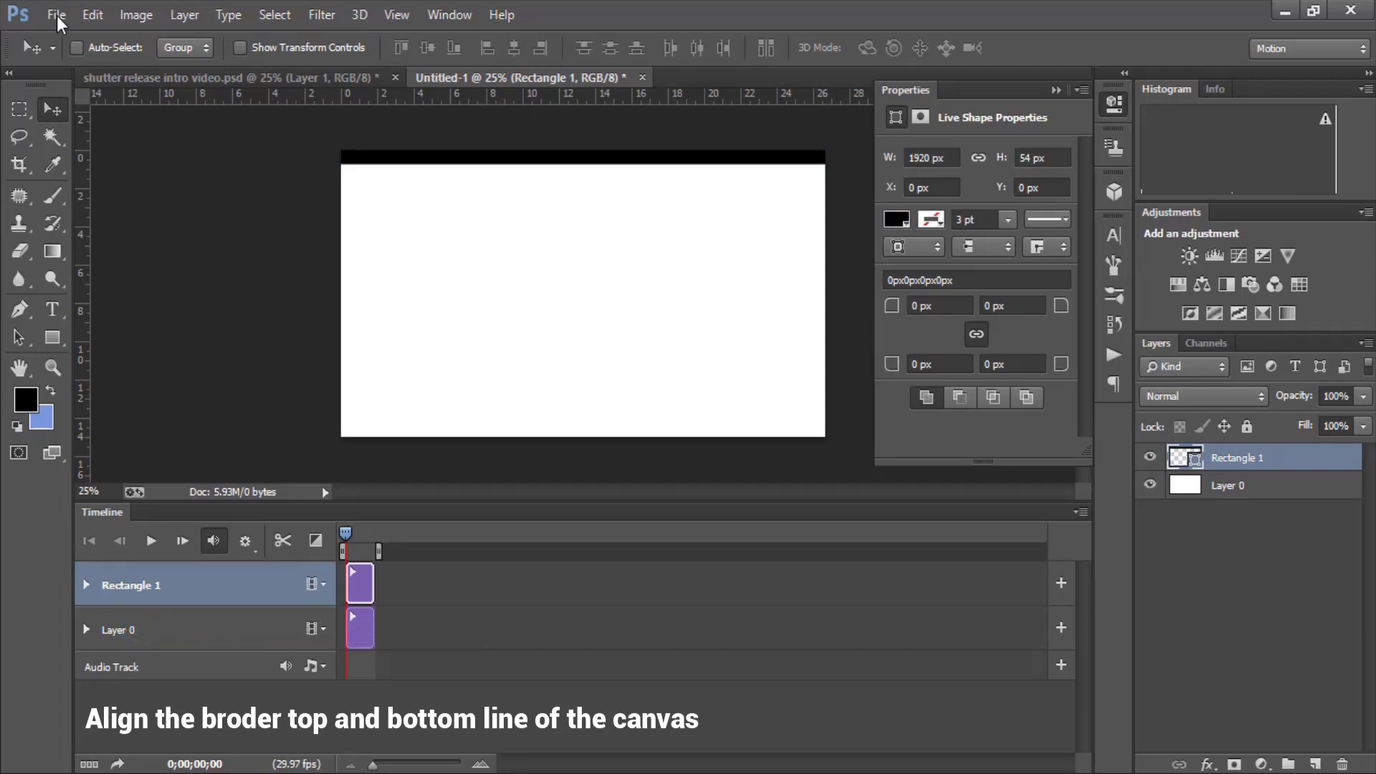
# Duplicate the black bar and align the copy with the canvas's bottom edge
pyautogui.moveTo(1238, 457)
pyautogui.mouseDown()
pyautogui.moveTo(1238, 715)
pyautogui.moveTo(1315, 764)
pyautogui.mouseUp()
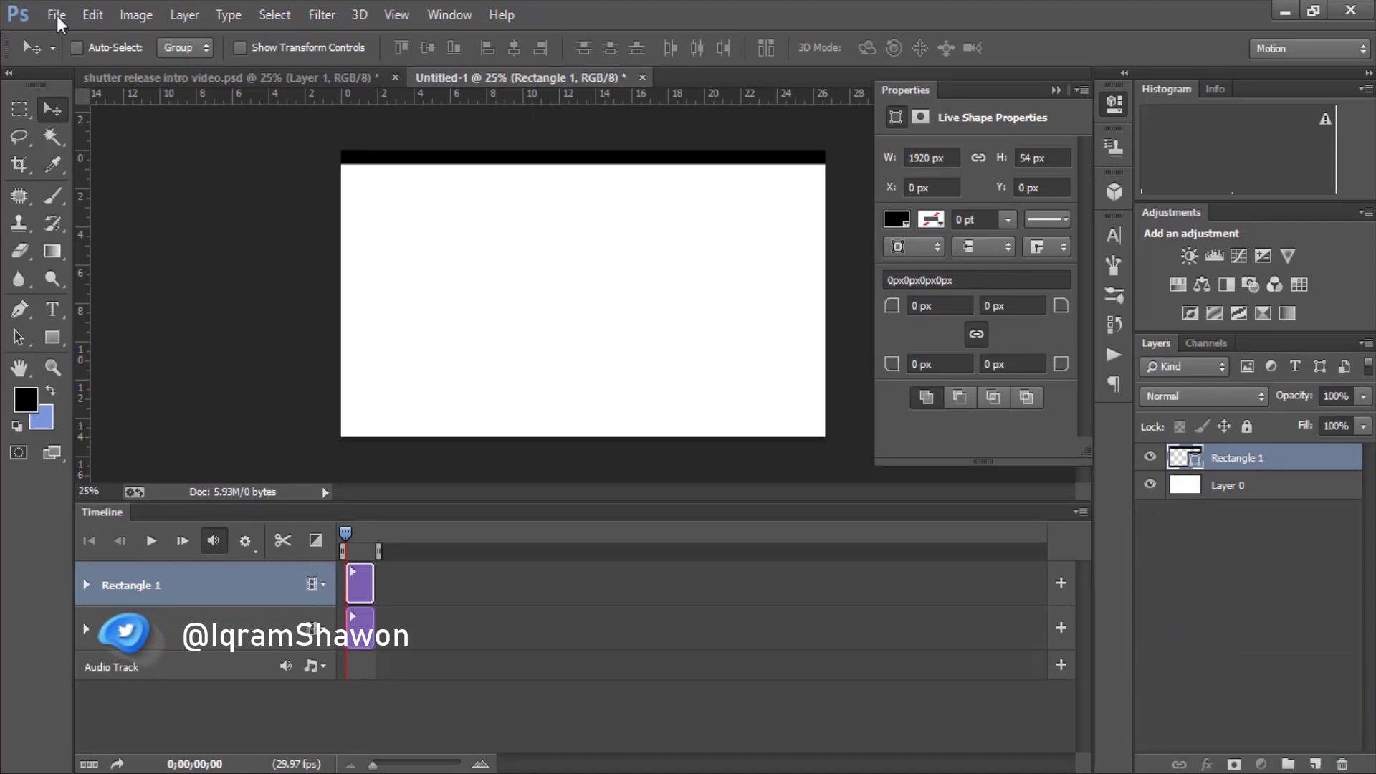
pyautogui.hotkey('ctrl', 'j')
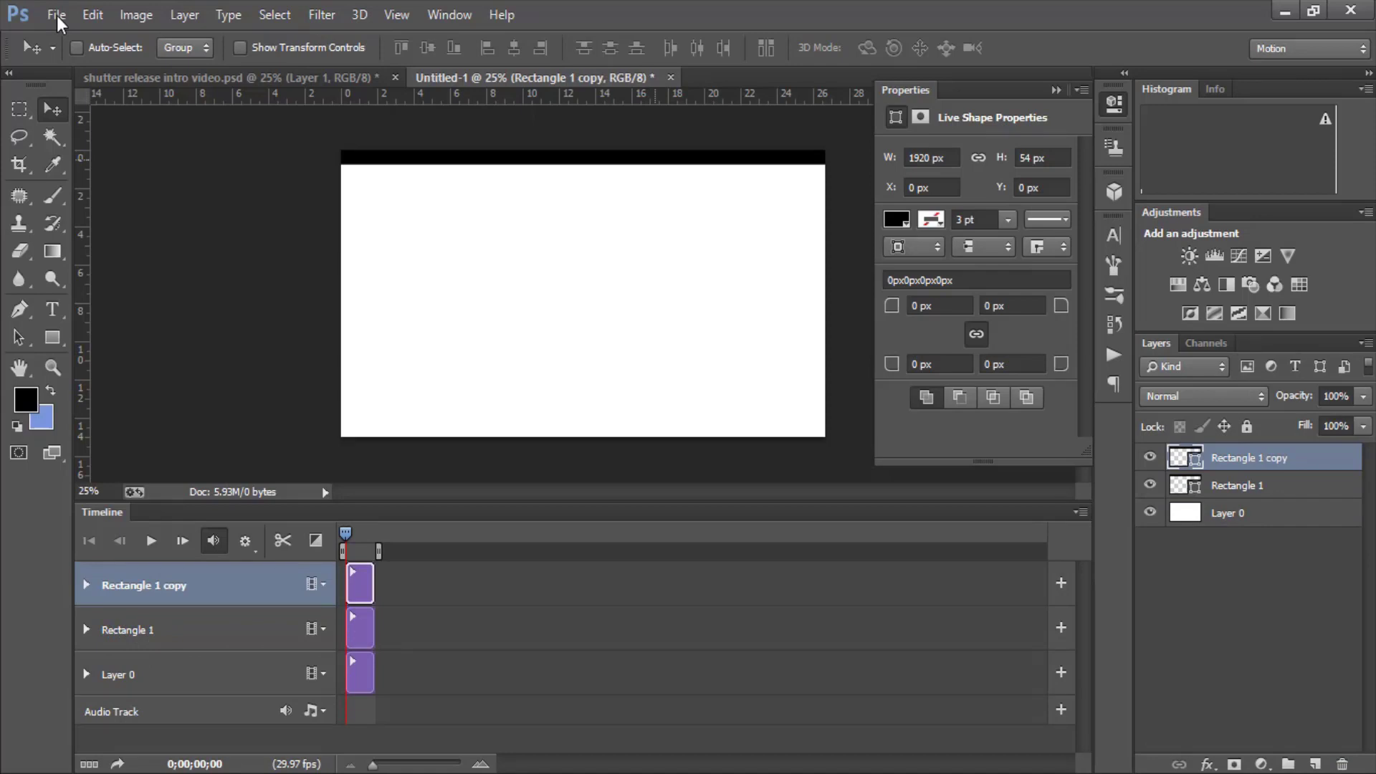
pyautogui.moveTo(656, 160); pyautogui.dragTo(656, 428)
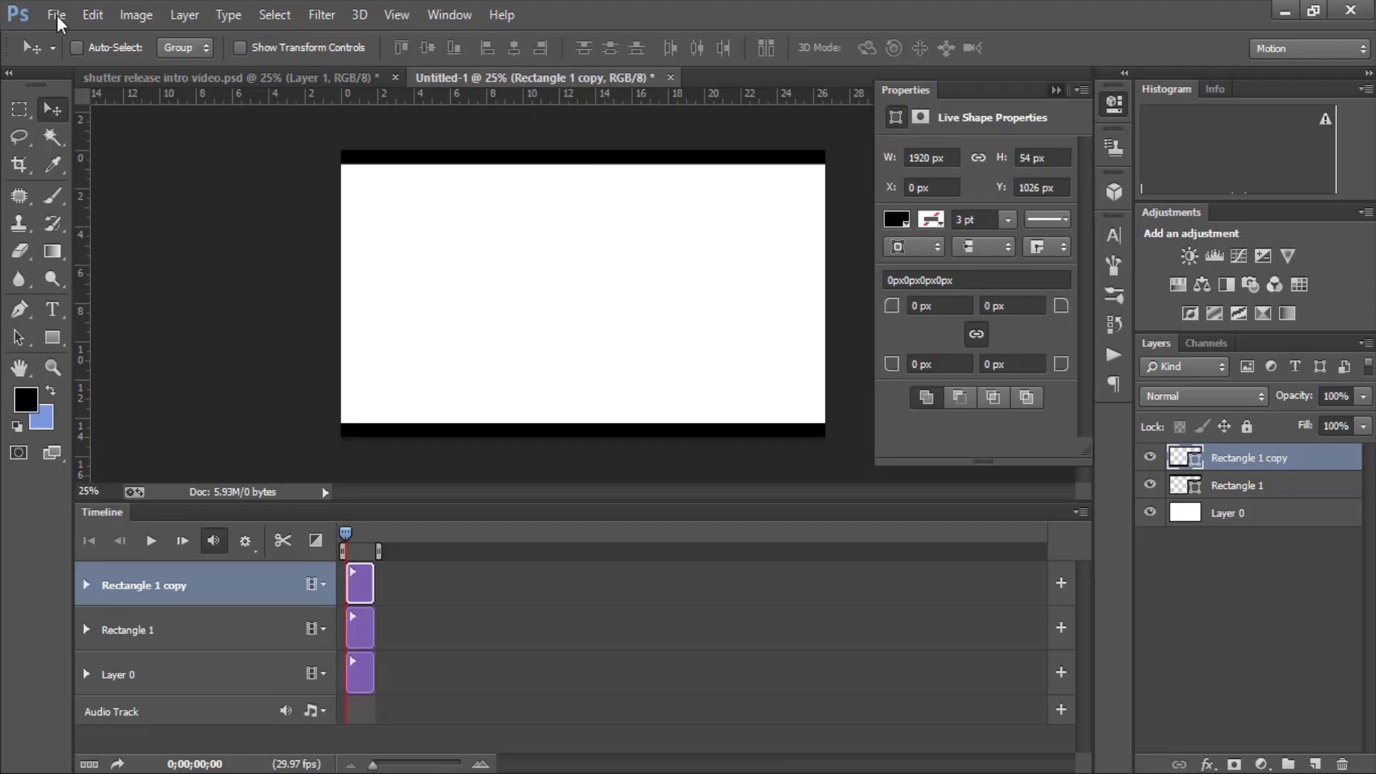
pyautogui.click(1056, 90)
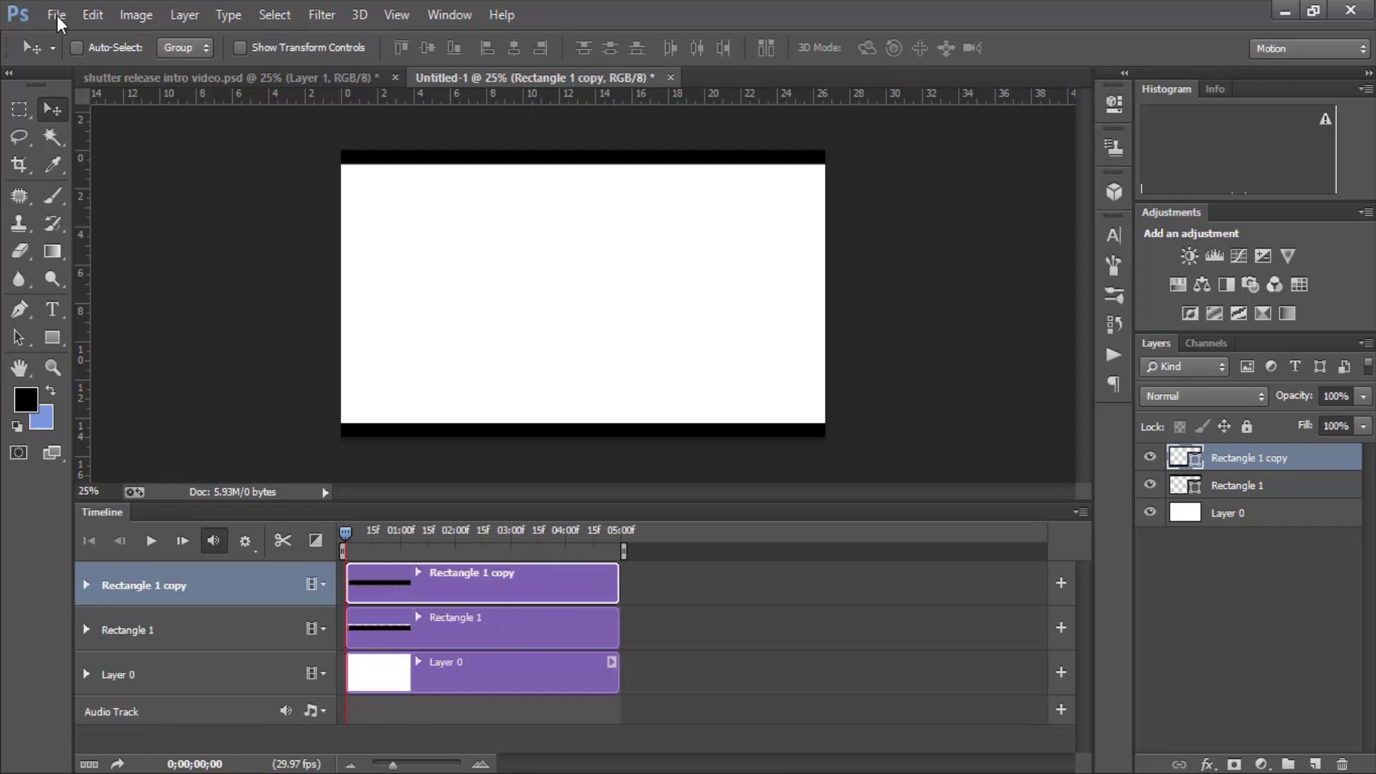
# Add horizontal guides along the inner edges of the bottom and top black bars, keeping both bars visible
pyautogui.moveTo(495, 97); pyautogui.dragTo(494, 163)
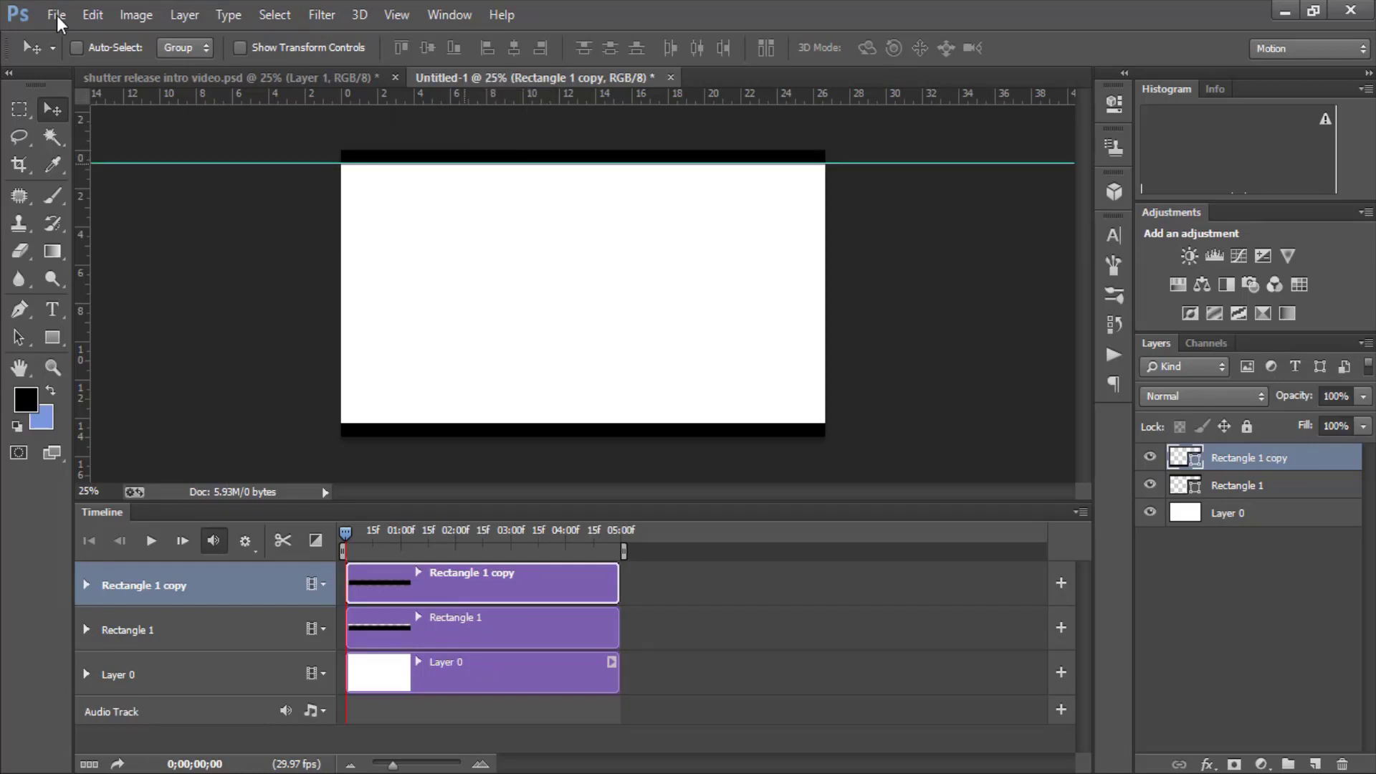
pyautogui.hotkey('ctrl', 'z')
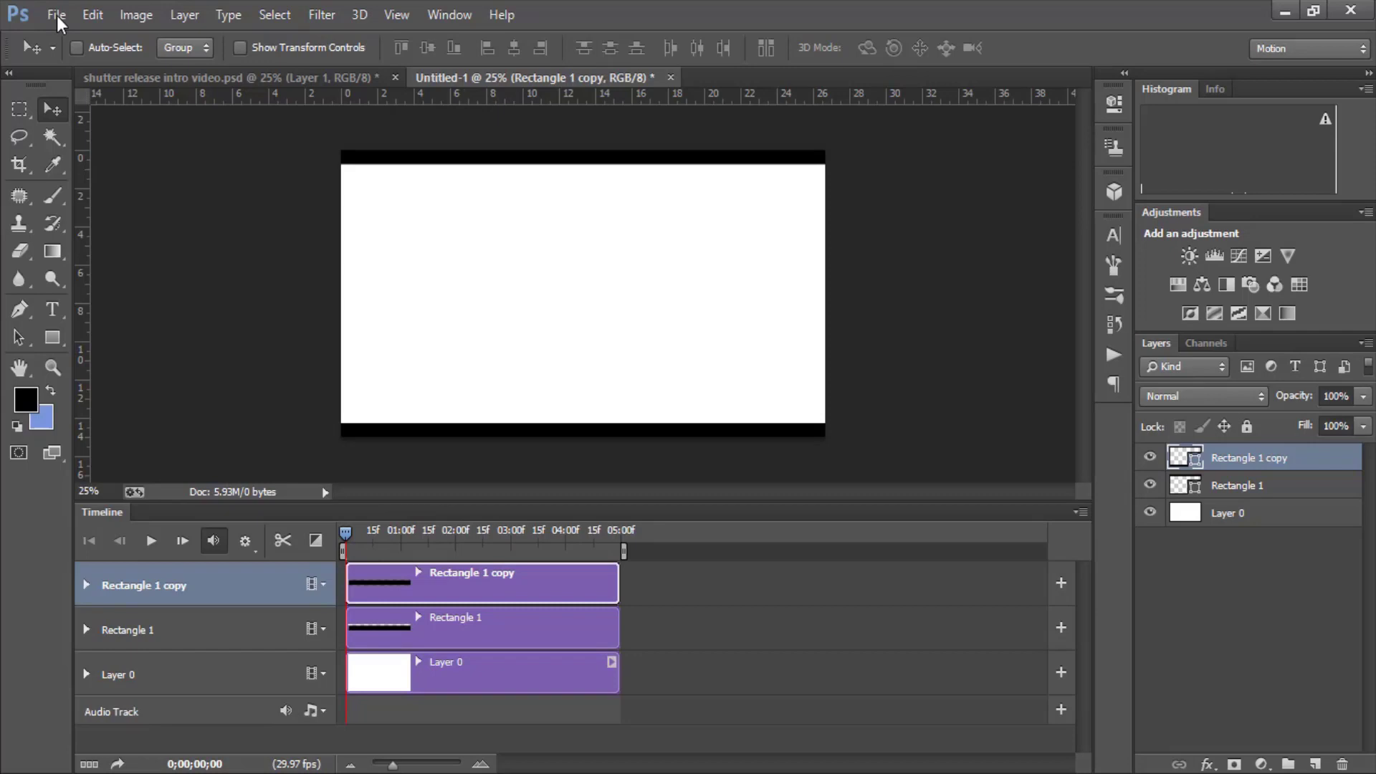
pyautogui.moveTo(580, 95); pyautogui.dragTo(580, 422)
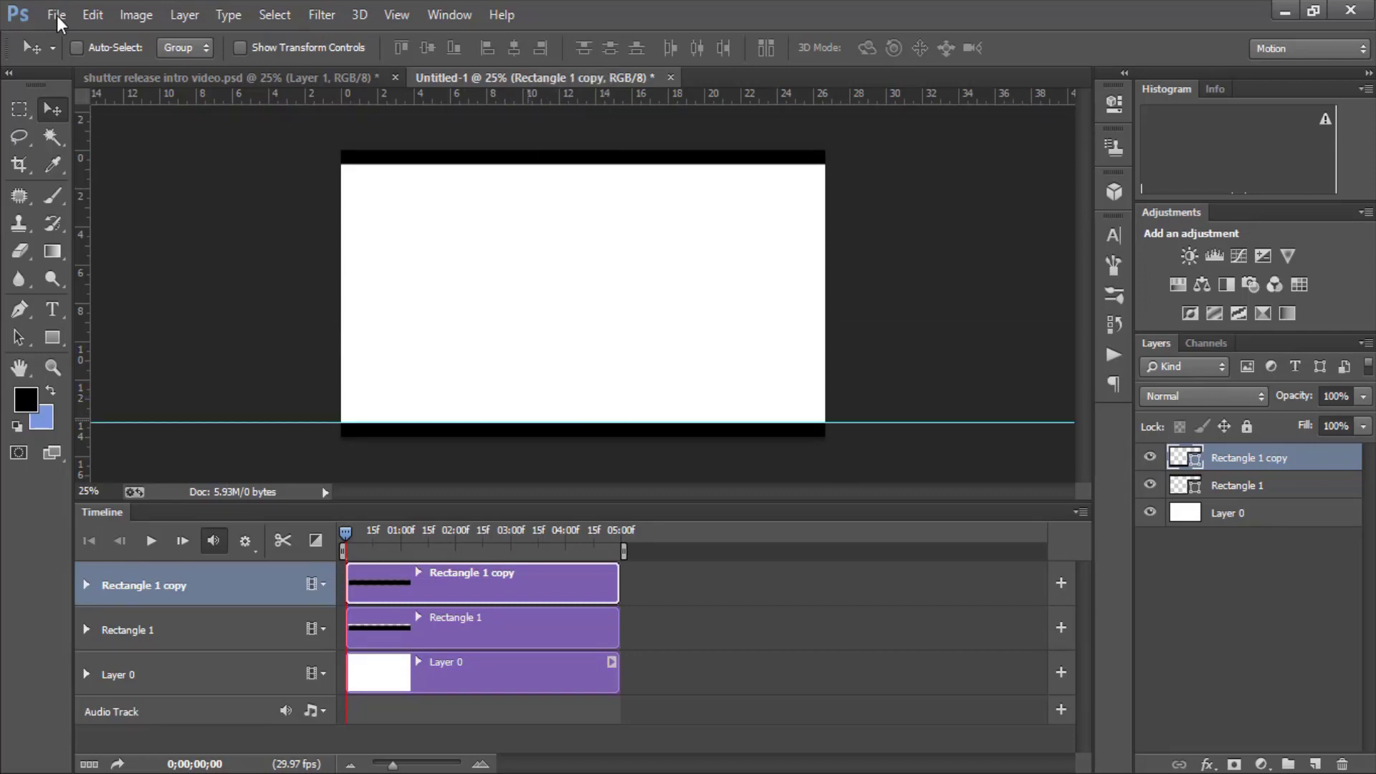
pyautogui.hotkey('alt', '[')
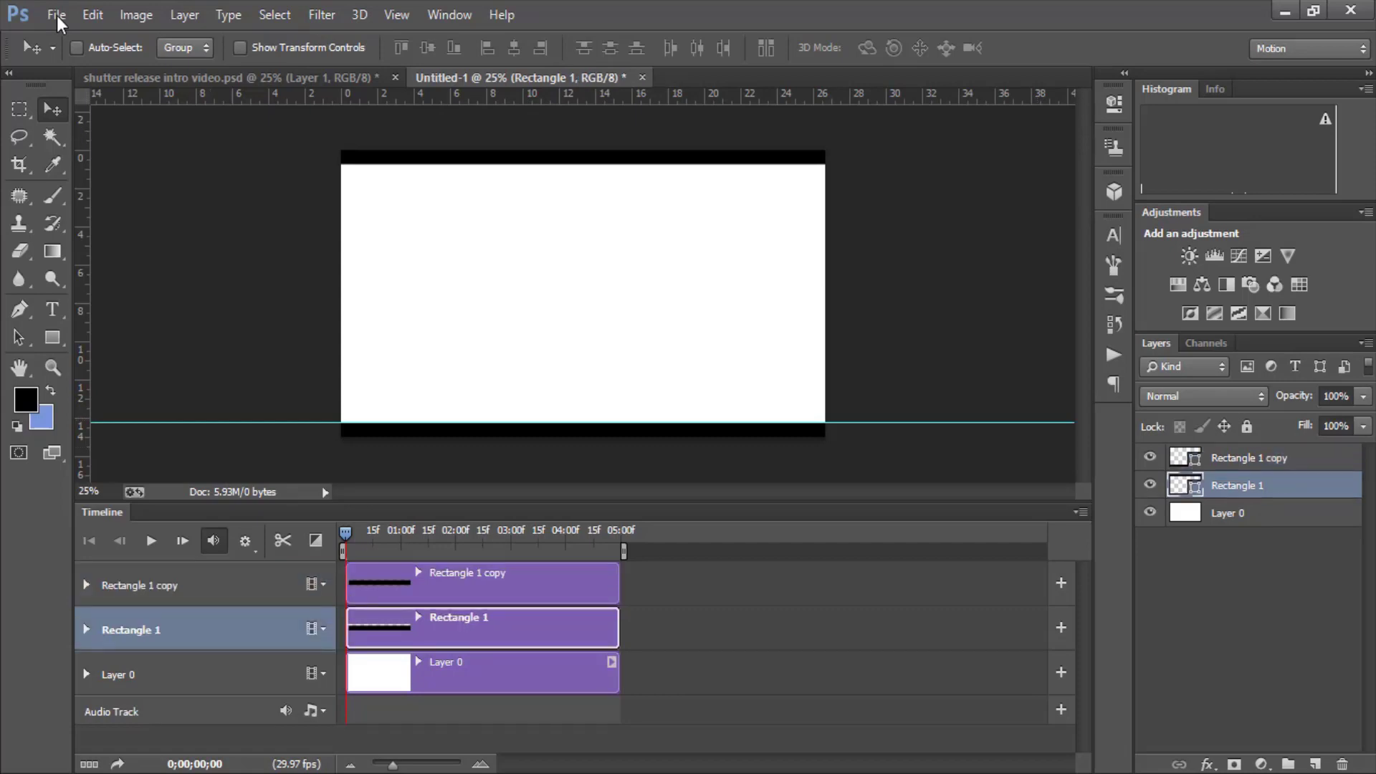
pyautogui.moveTo(467, 95); pyautogui.dragTo(467, 164)
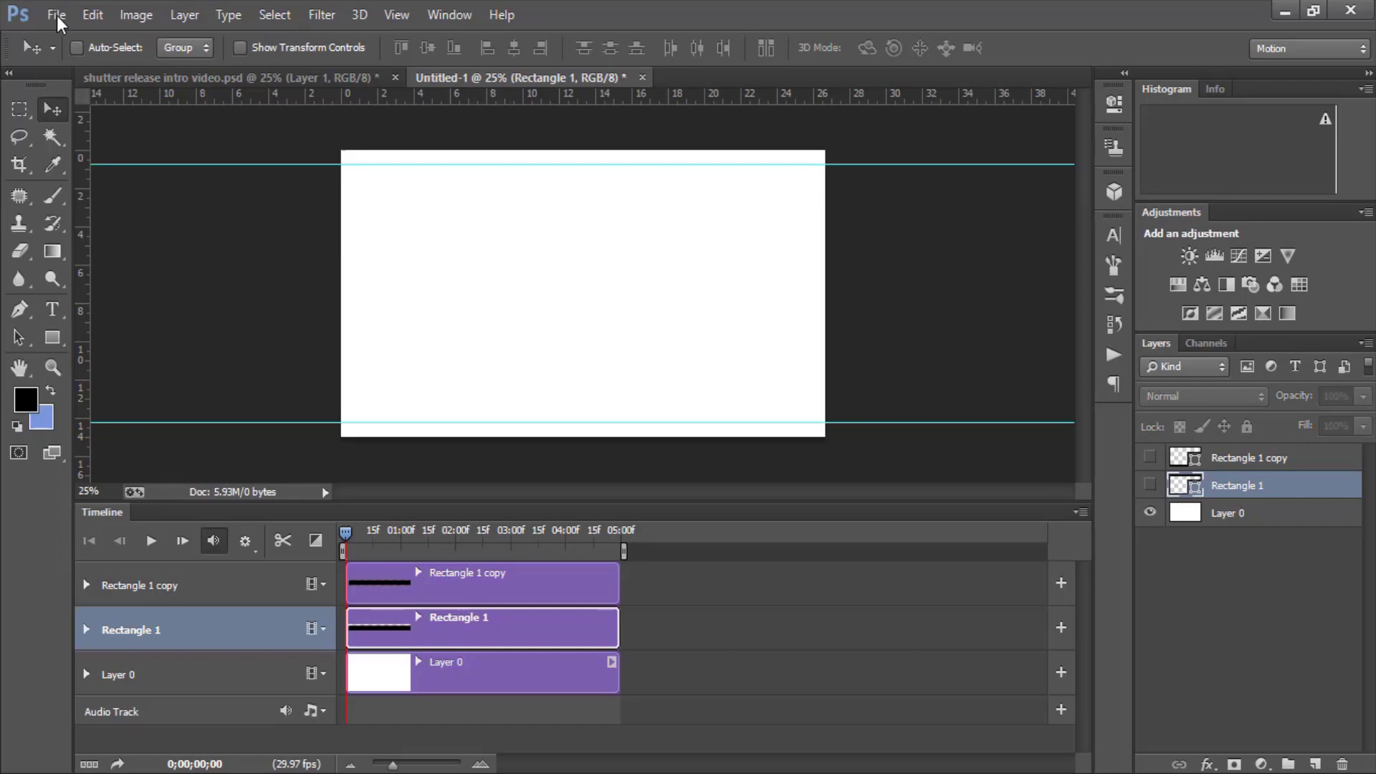
pyautogui.hotkey('ctrl', 'z')
pyautogui.hotkey('ctrl', 'alt', 'z')
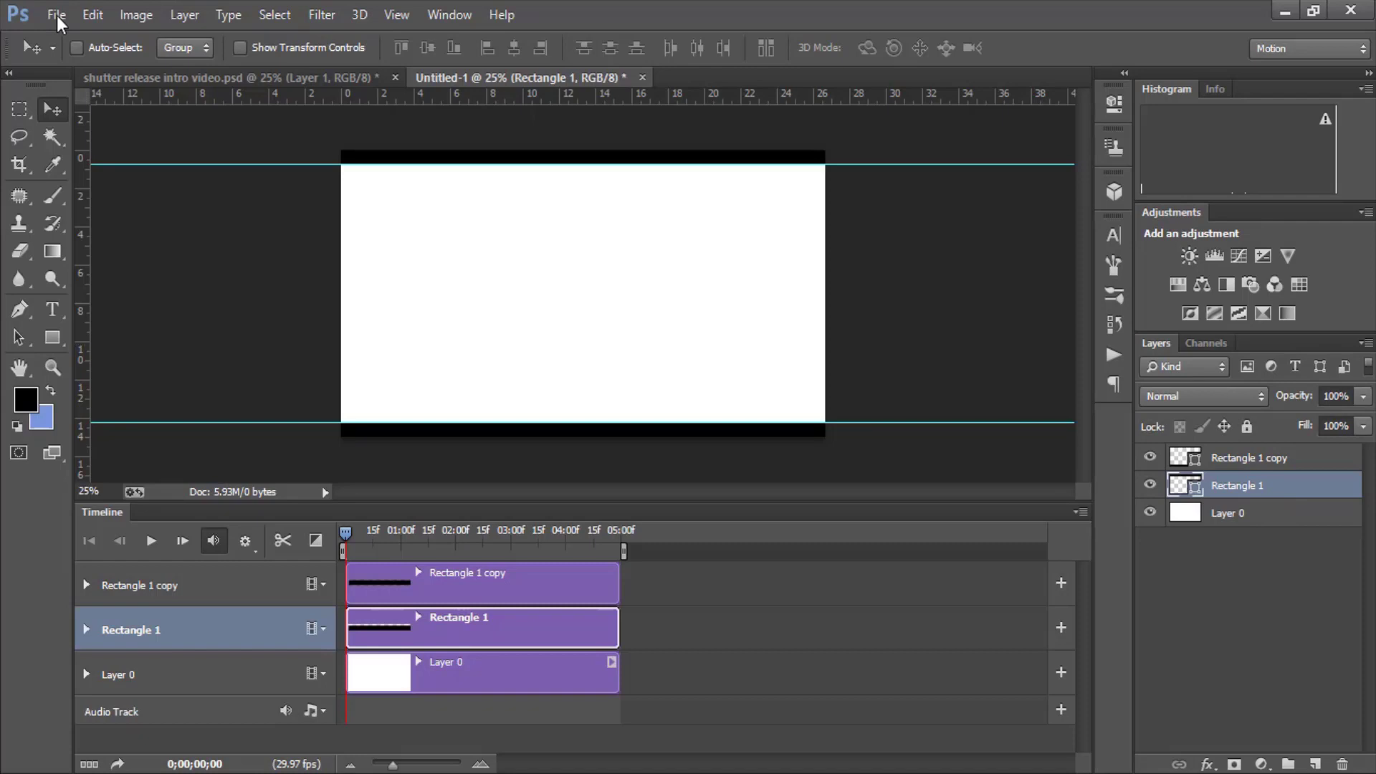
# Try to add the "shutter release intro video" clip to the Rectangle 1 copy track
pyautogui.hotkey('ctrl', 'o')
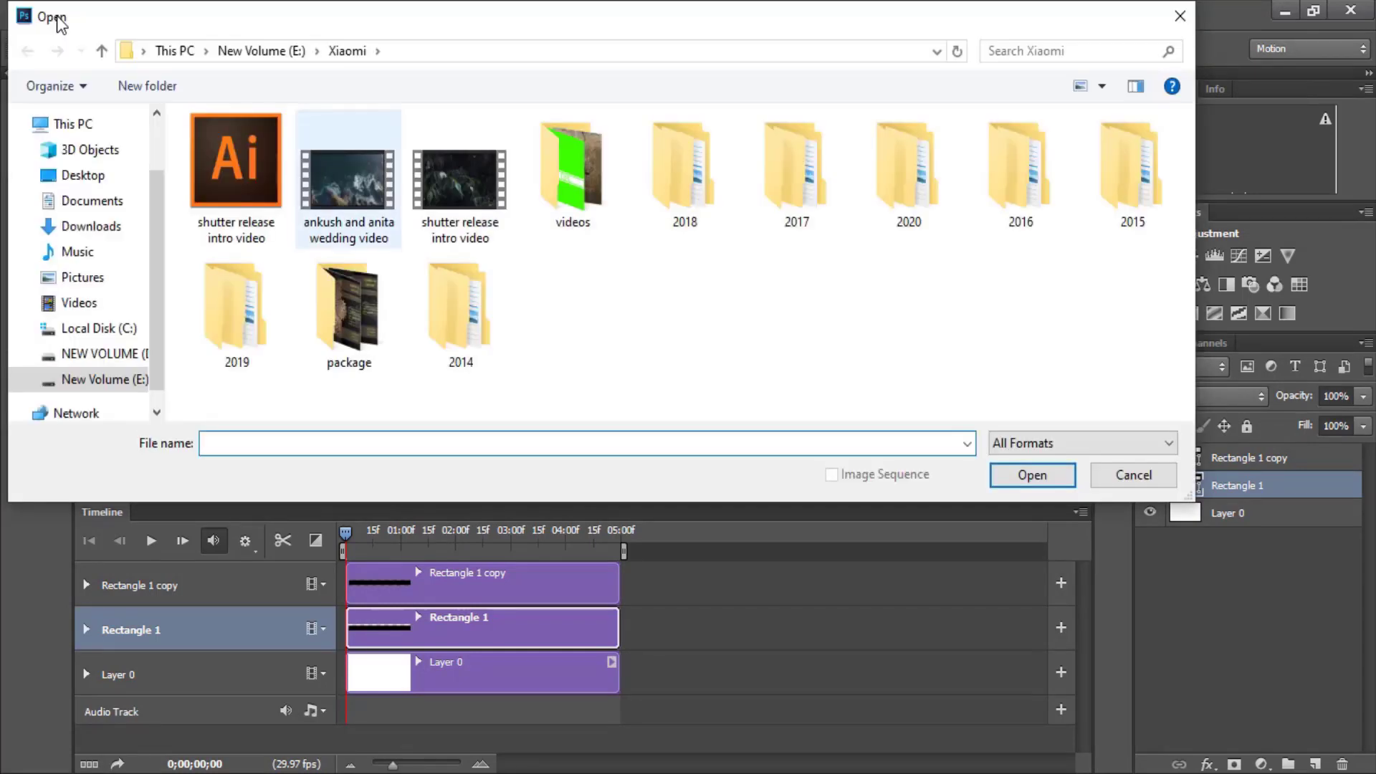
pyautogui.click(461, 179)
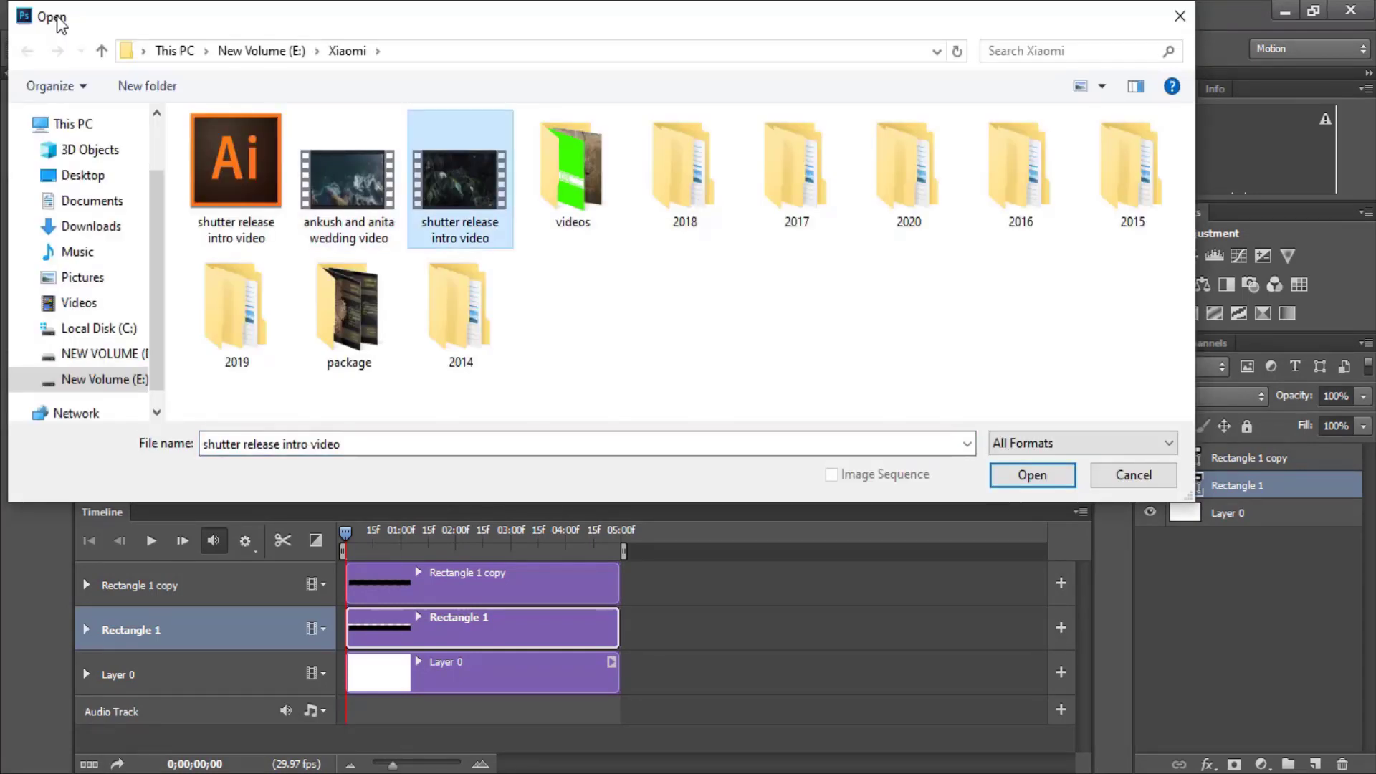
pyautogui.press('Return')
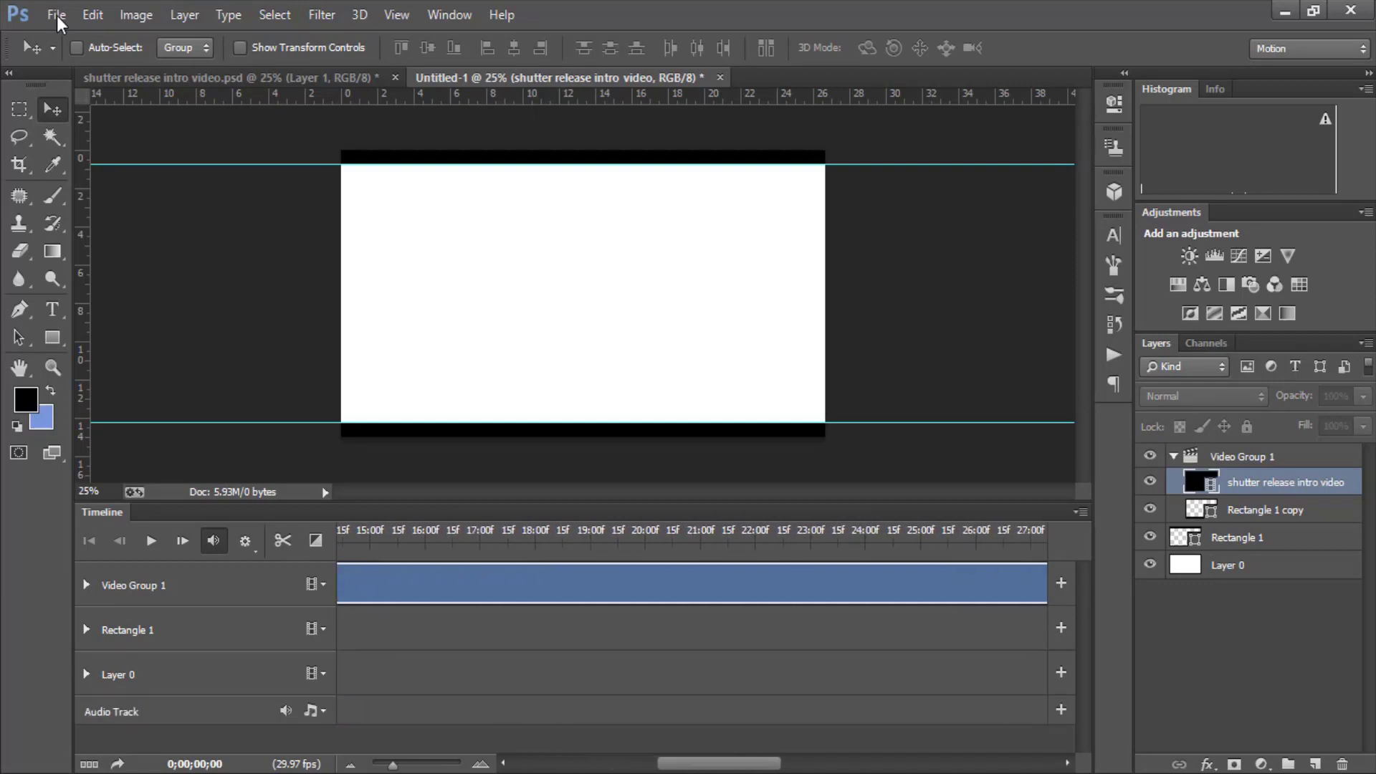
pyautogui.hotkey('ctrl', 'z')
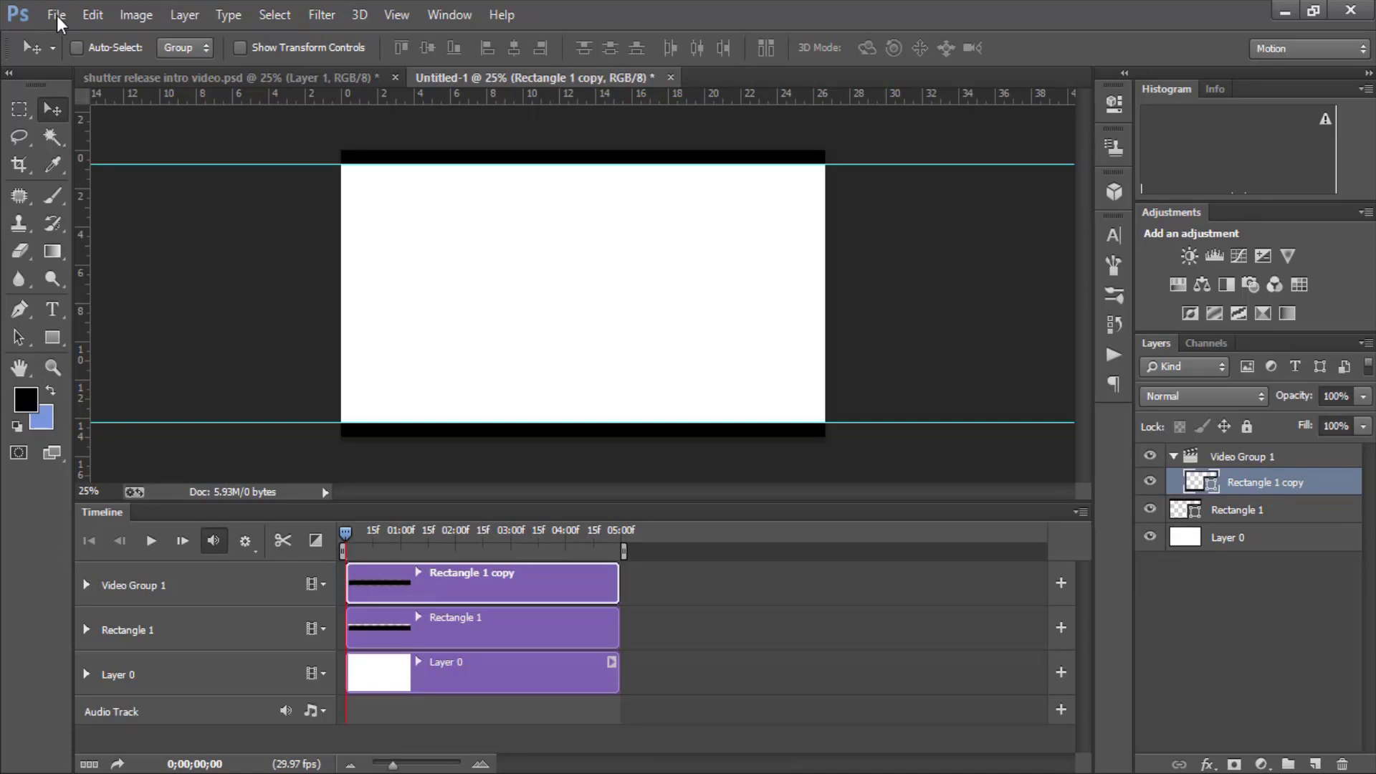
# Add the "shutter release intro video" clip as media to the Video Group 1 track
pyautogui.click(317, 584)
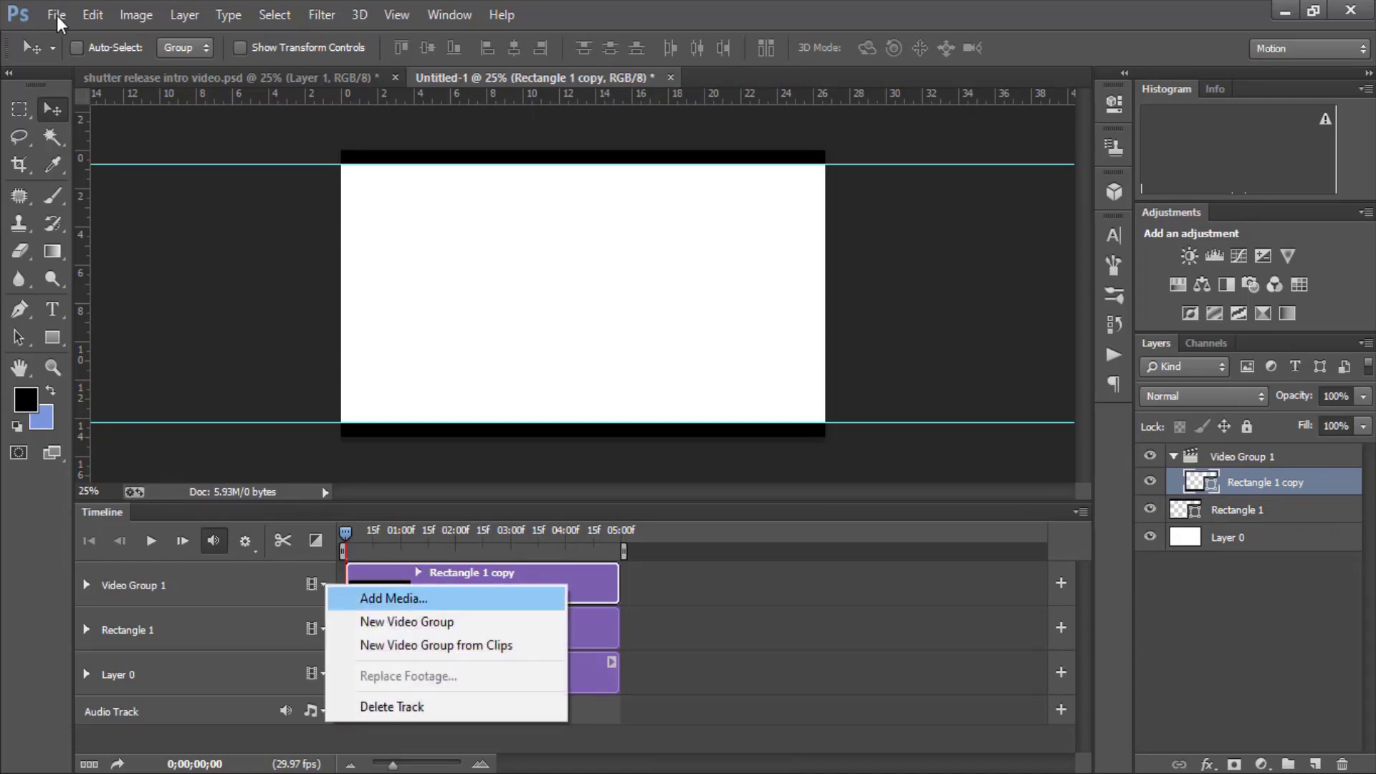
pyautogui.press('Return')
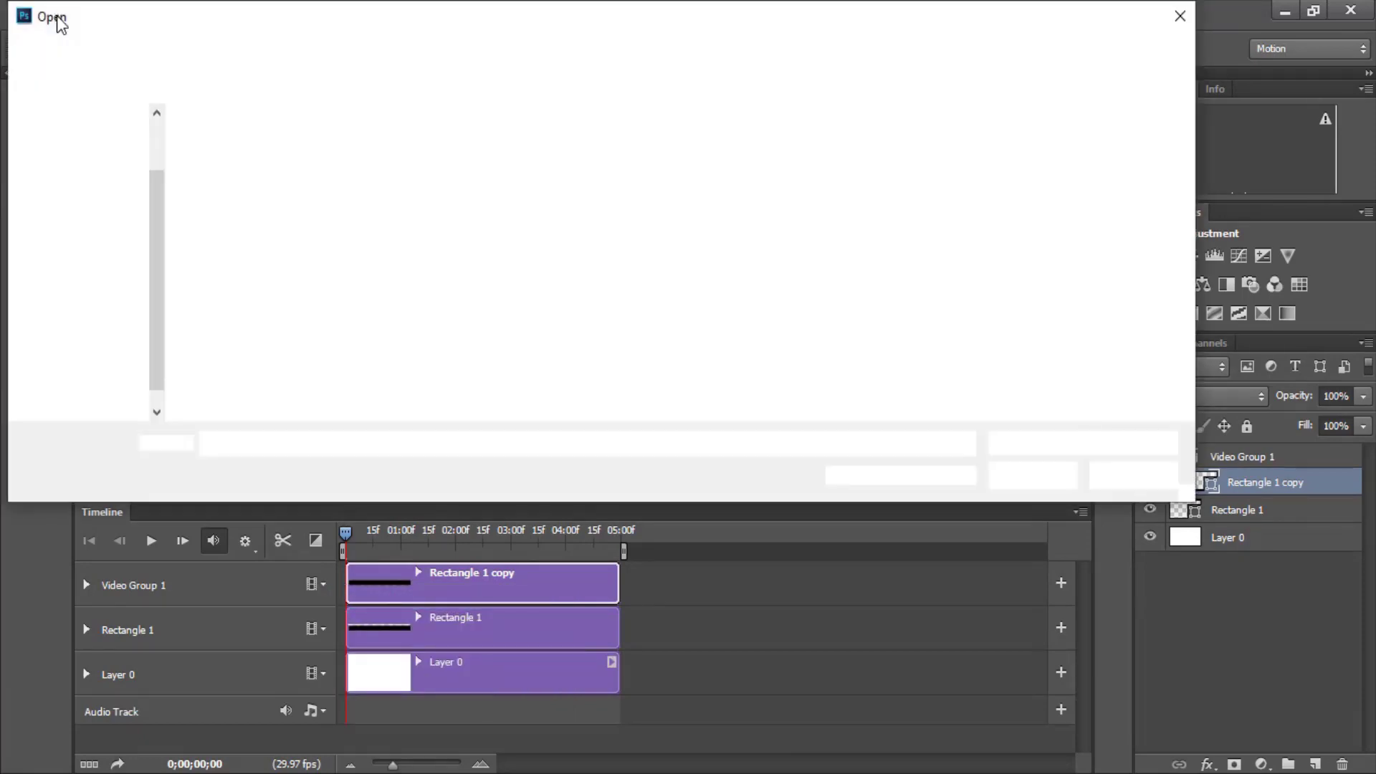
pyautogui.click(459, 179)
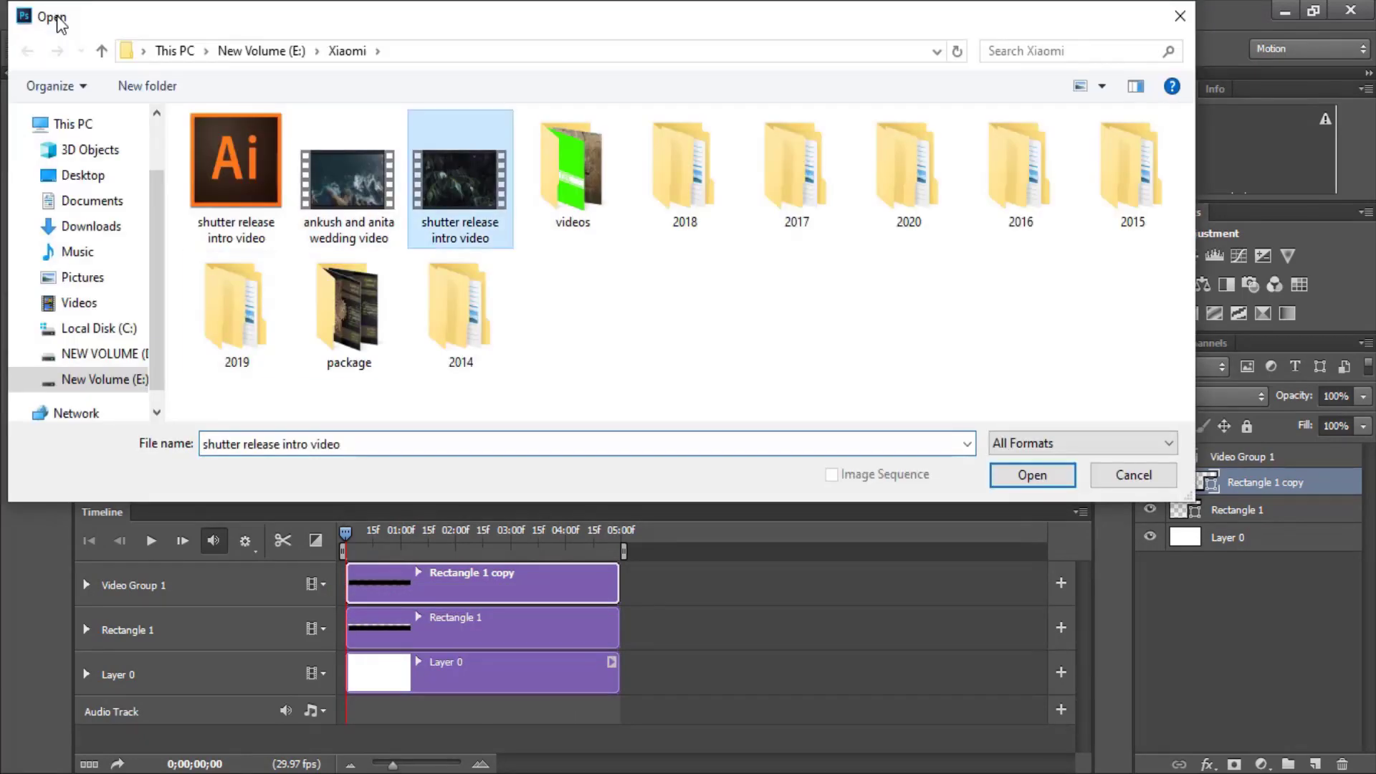
pyautogui.press('Return')
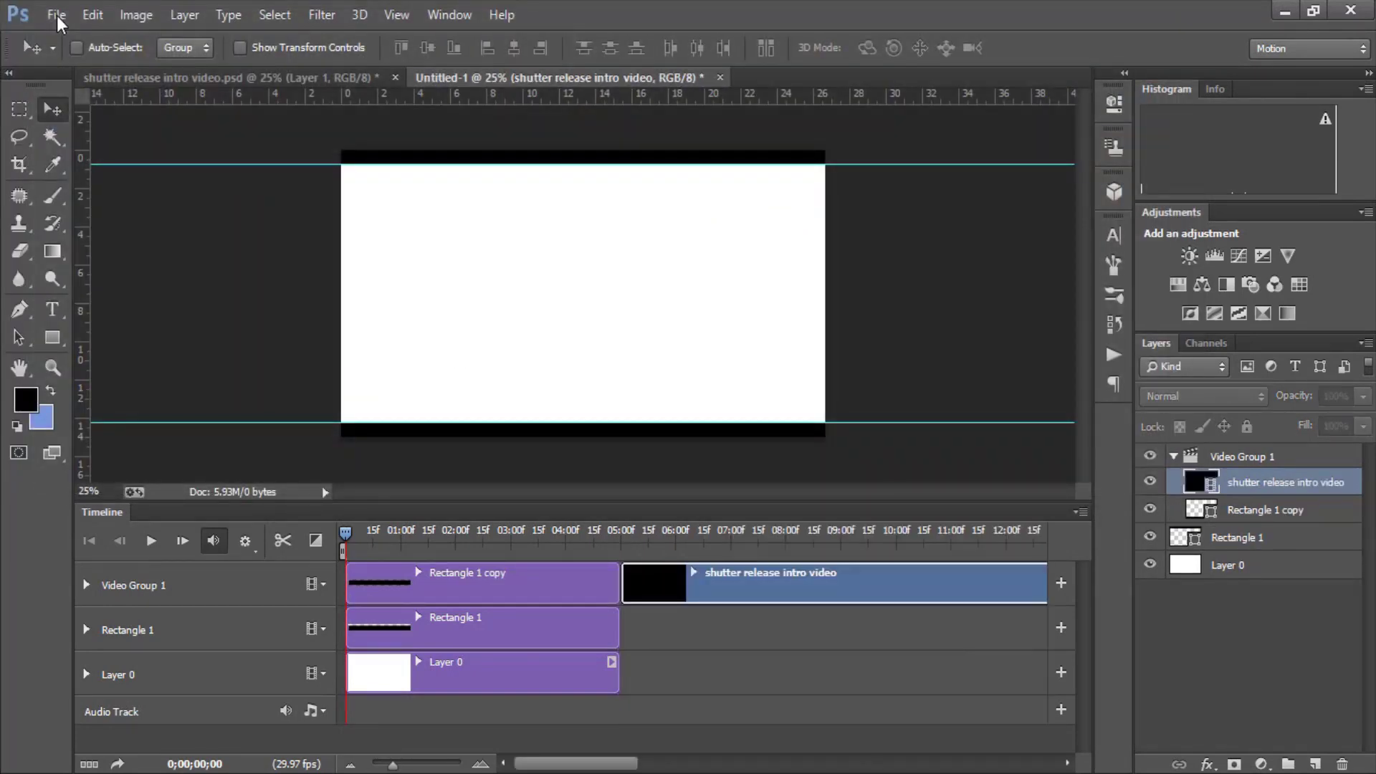
# Undo adding the clip to Video Group 1 and create a new video group above it
pyautogui.hotkey('ctrl', 'z')
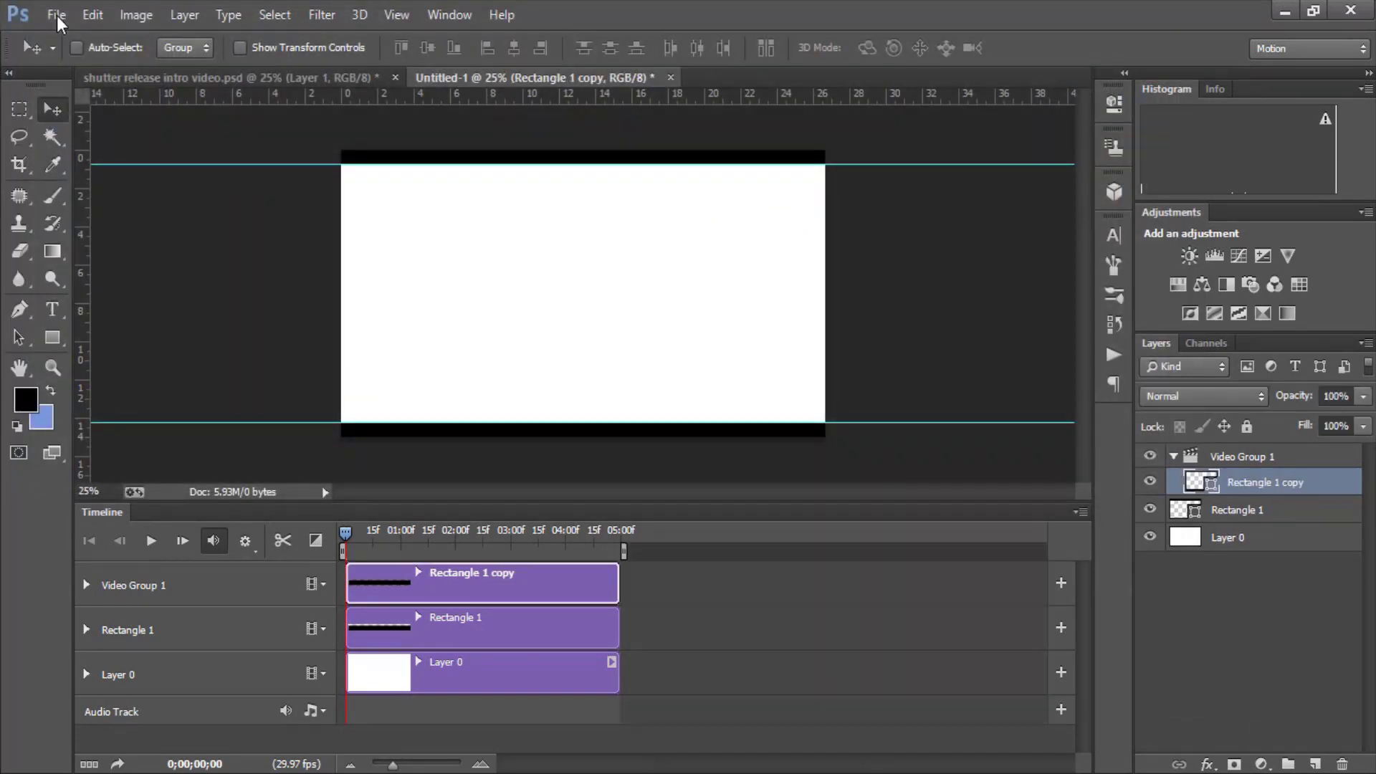
pyautogui.click(316, 584)
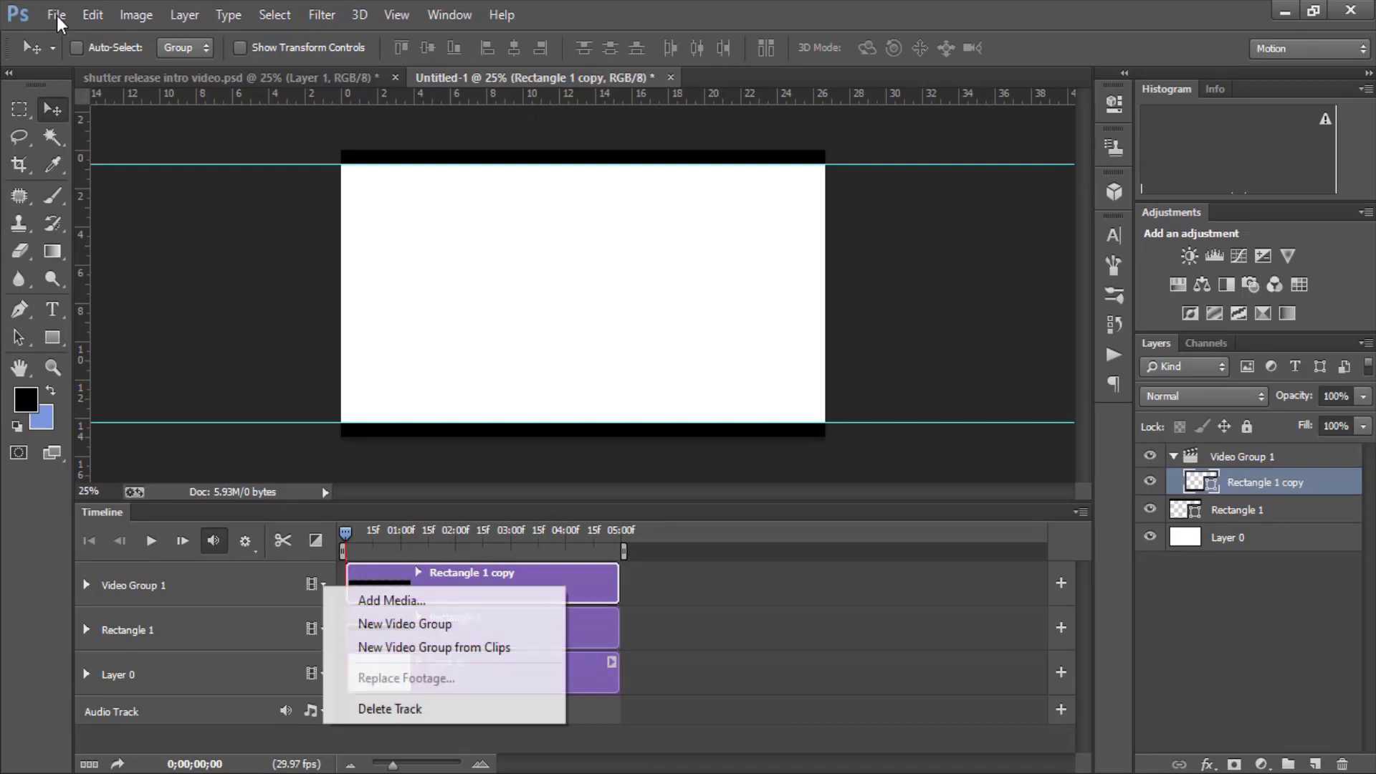
pyautogui.click(404, 624)
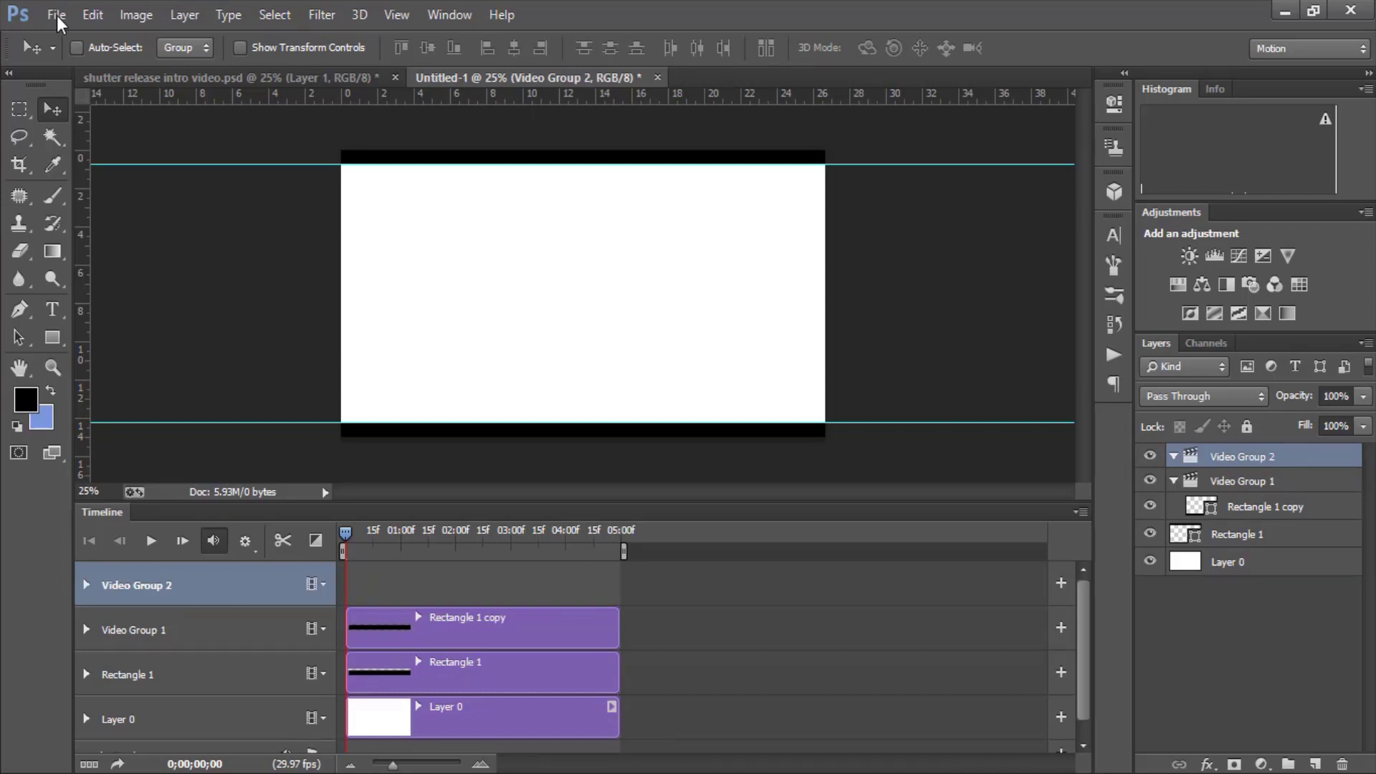
# Add the "shutter release intro video" clip as media to the empty Video Group 2 track
pyautogui.click(316, 584)
pyautogui.click(404, 598)
pyautogui.hotkey('ctrl', 'o')
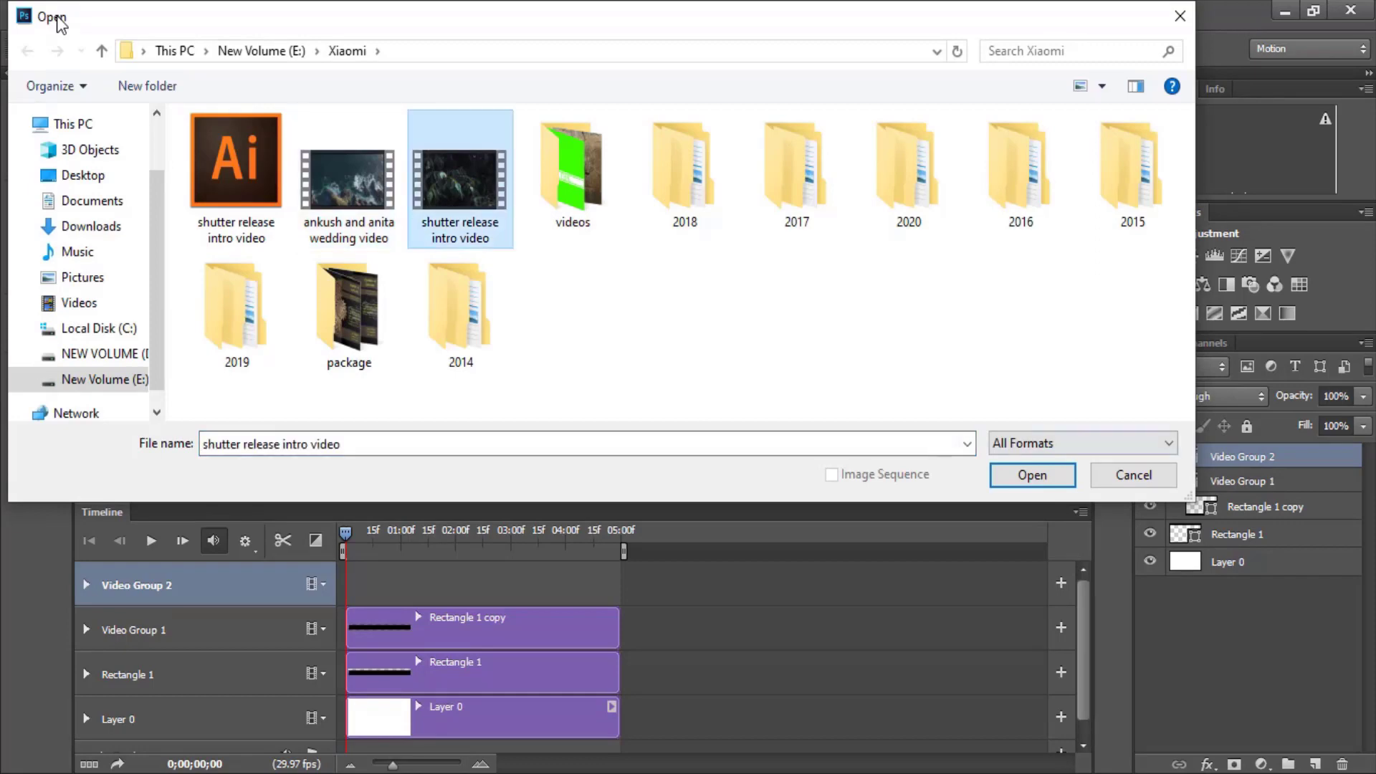
pyautogui.press('Return')
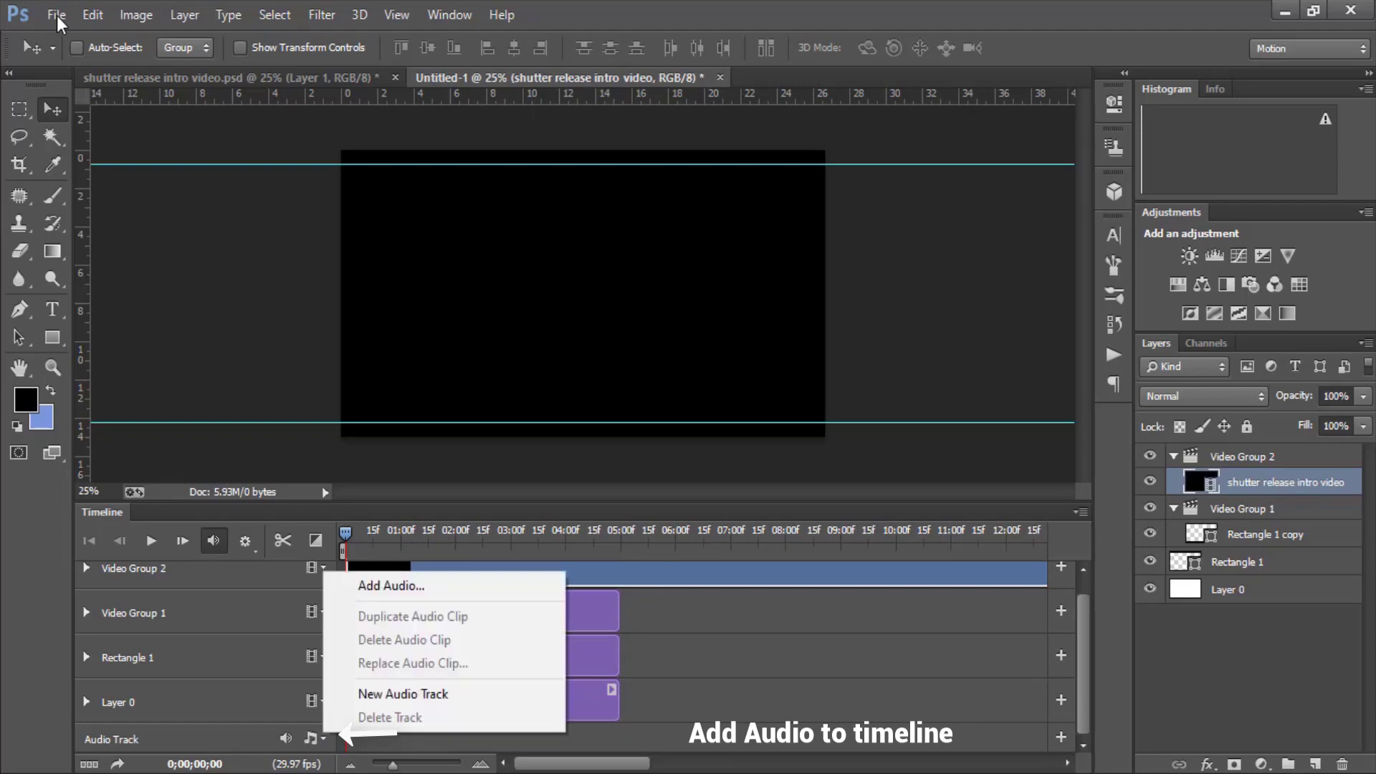
# Add the "Good Times" song from the Untitled Export folder, under SOFT > photoshop > Adobe lightroom softwhere on drive E:, to the audio track
pyautogui.press('Return')
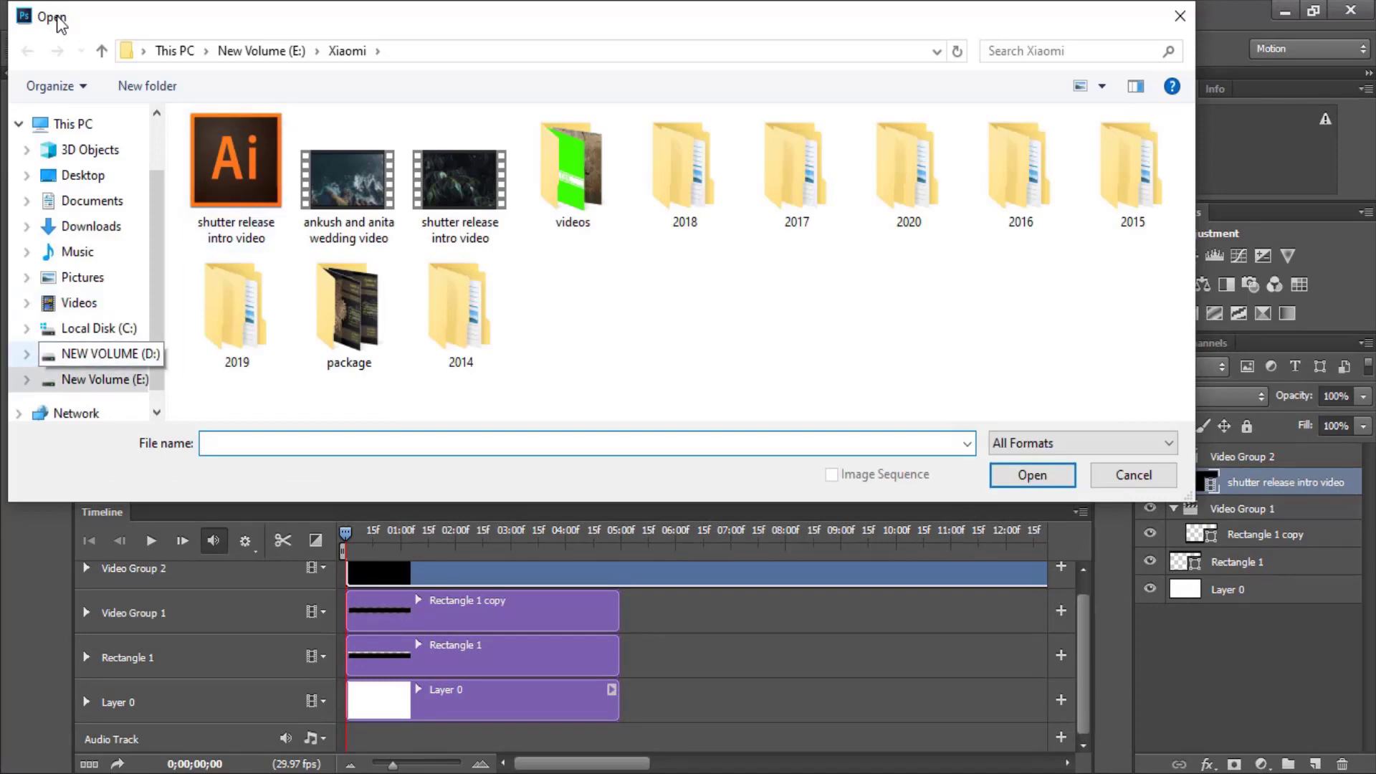
pyautogui.click(95, 354)
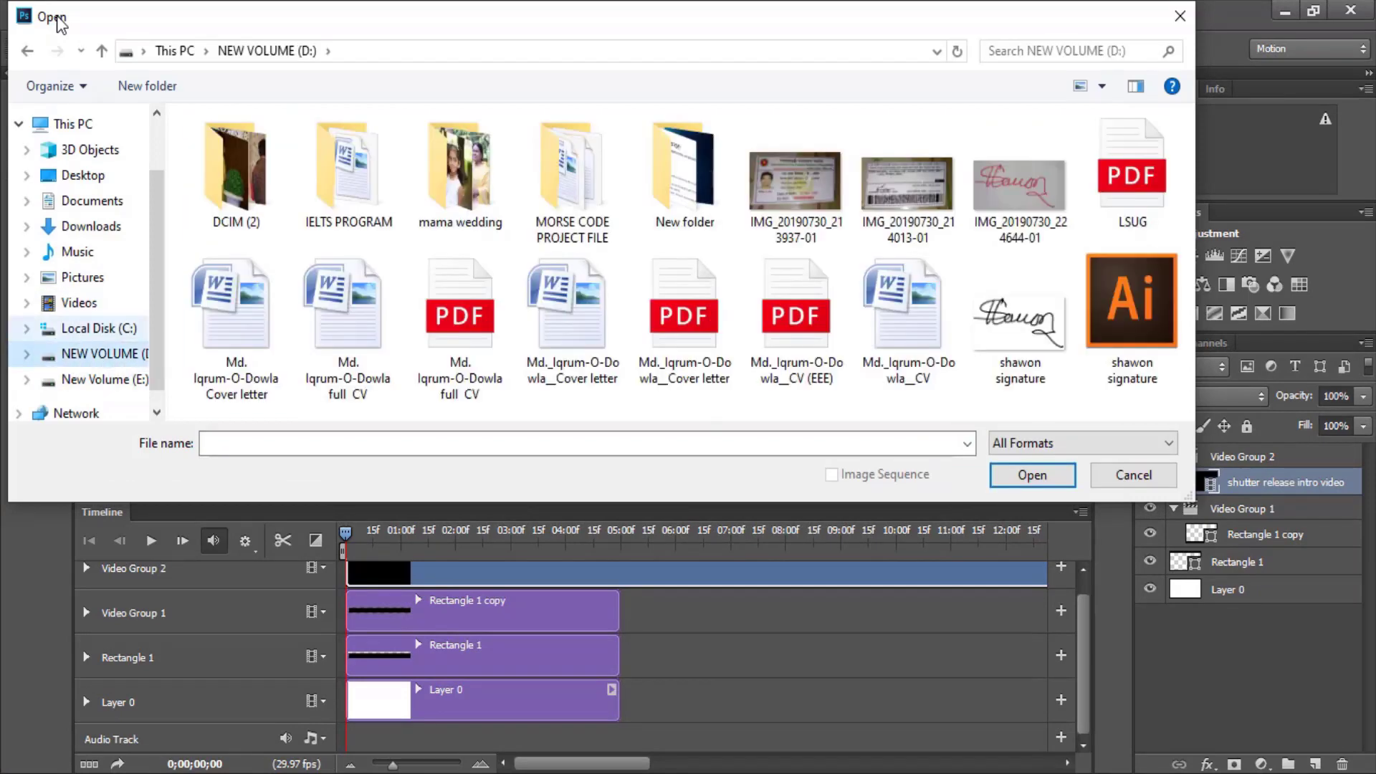
pyautogui.click(96, 379)
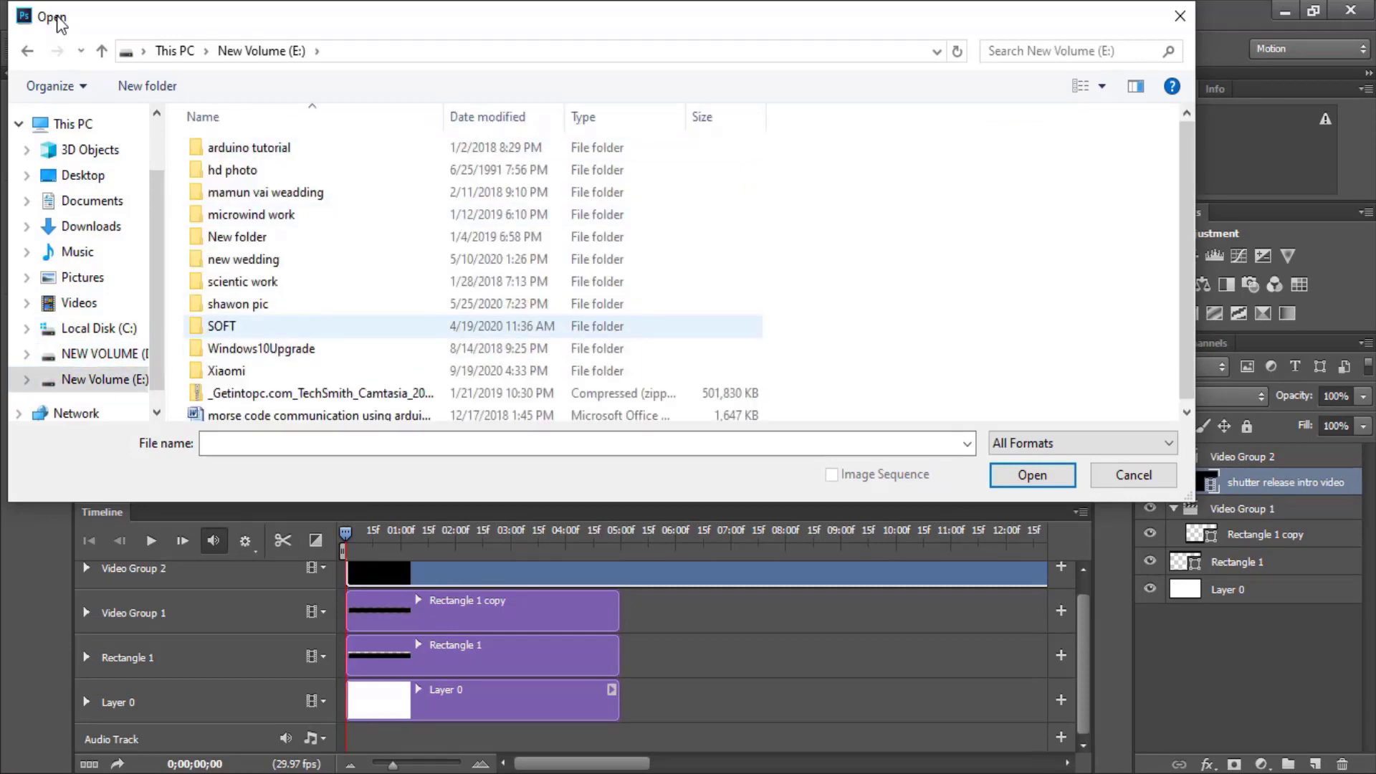
pyautogui.press('Return')
pyautogui.press('p')
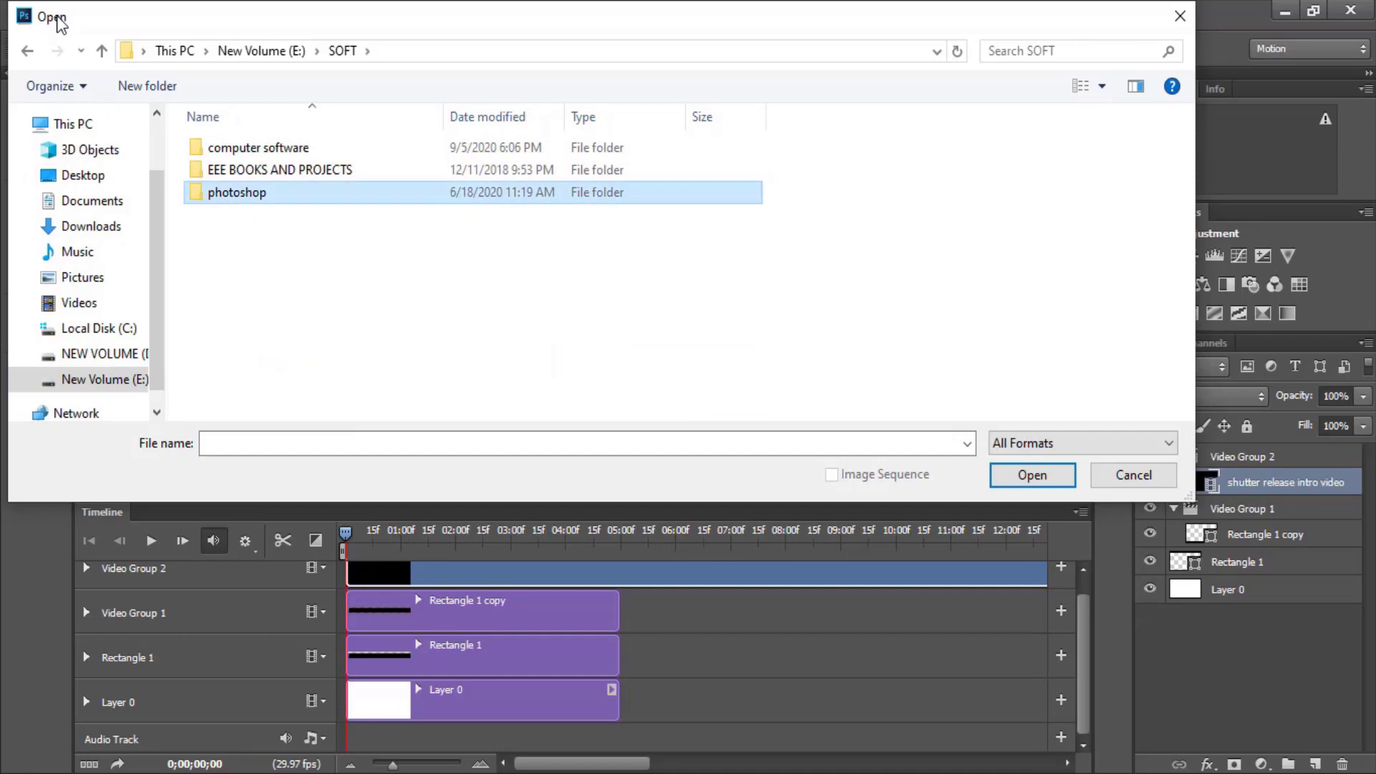
pyautogui.press('Return')
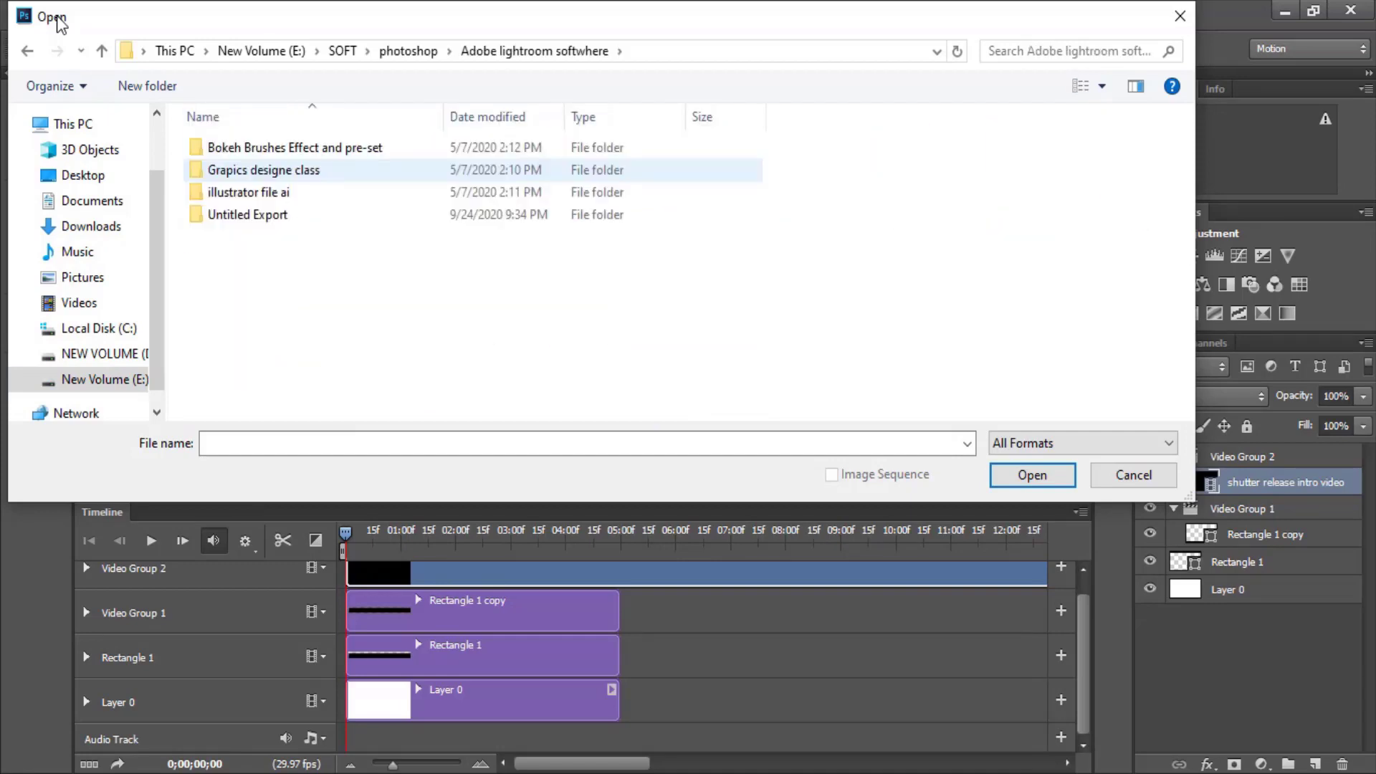
pyautogui.press('Down')
pyautogui.press('Down')
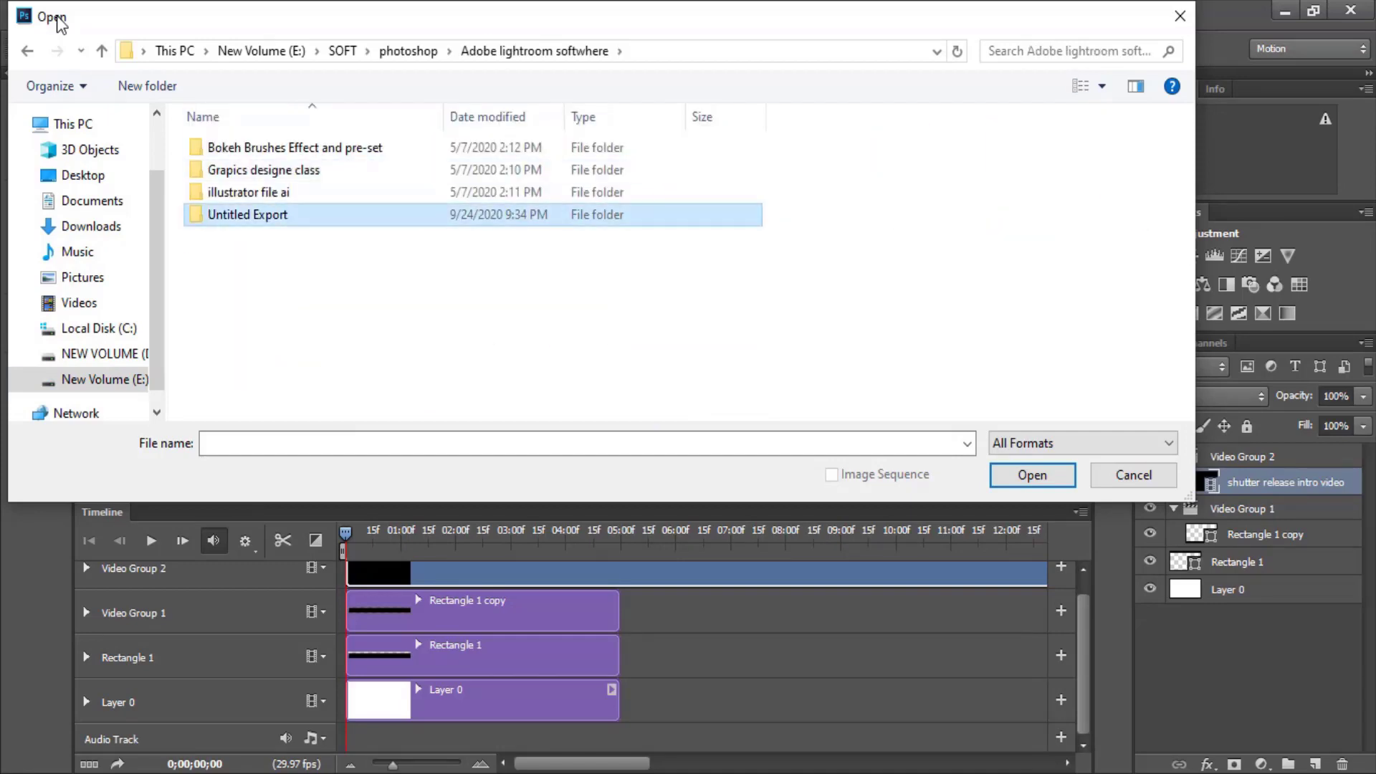
pyautogui.press('Return')
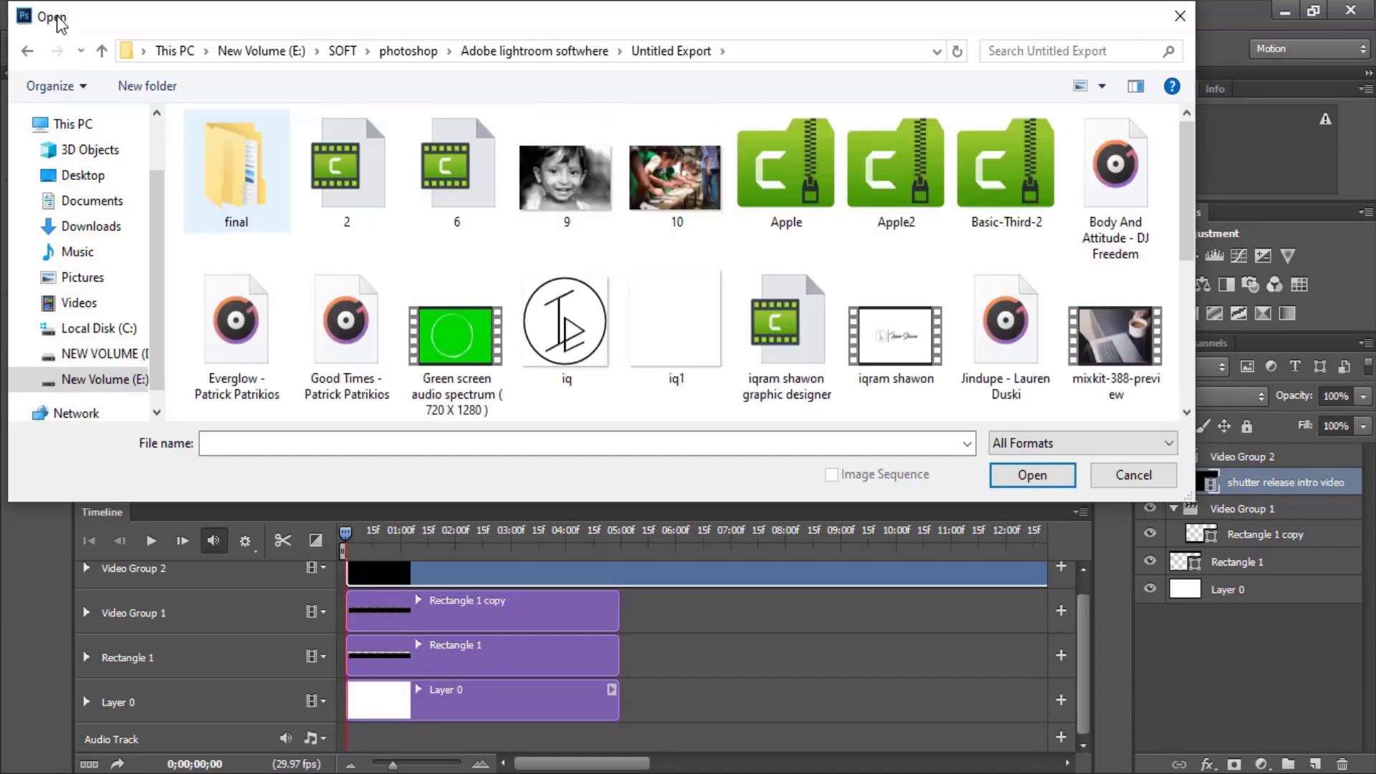
pyautogui.click(347, 334)
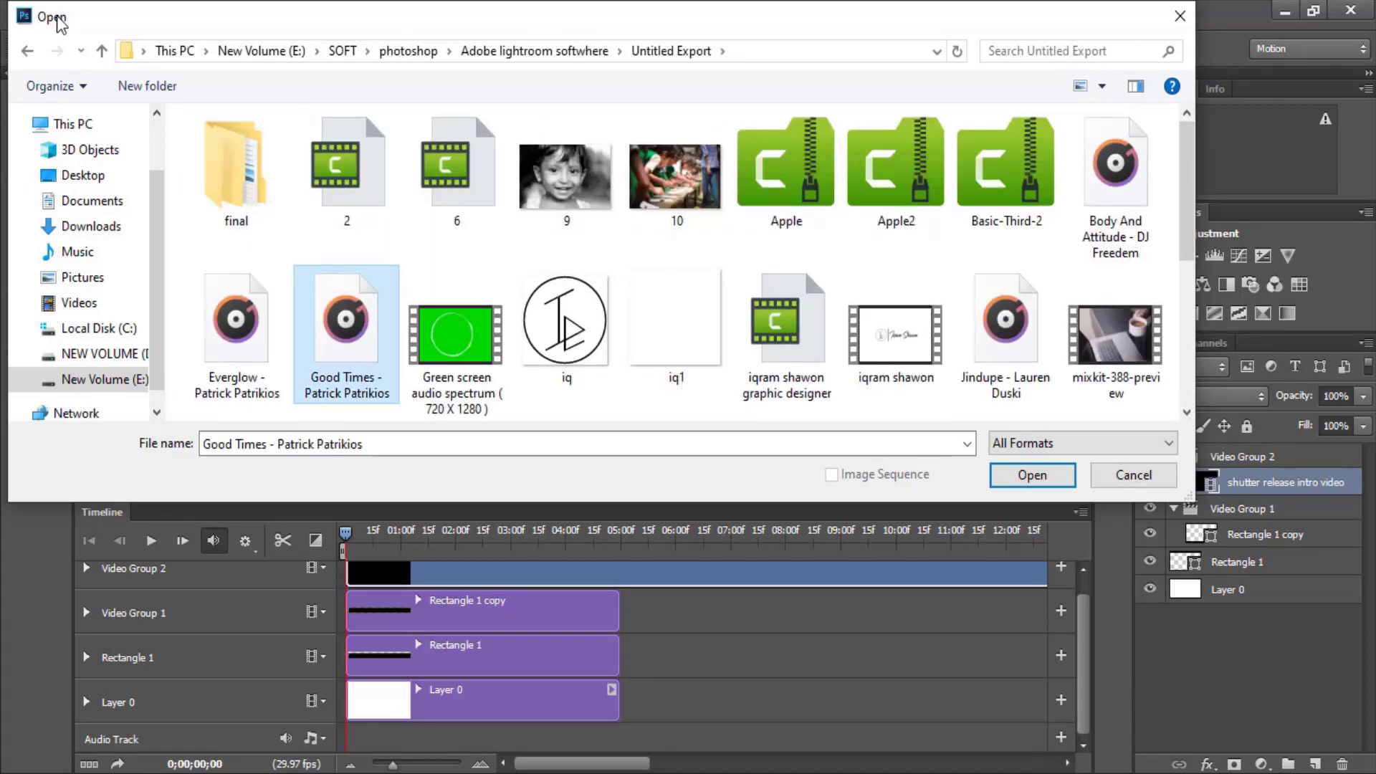
pyautogui.click(1031, 474)
pyautogui.press('Return')
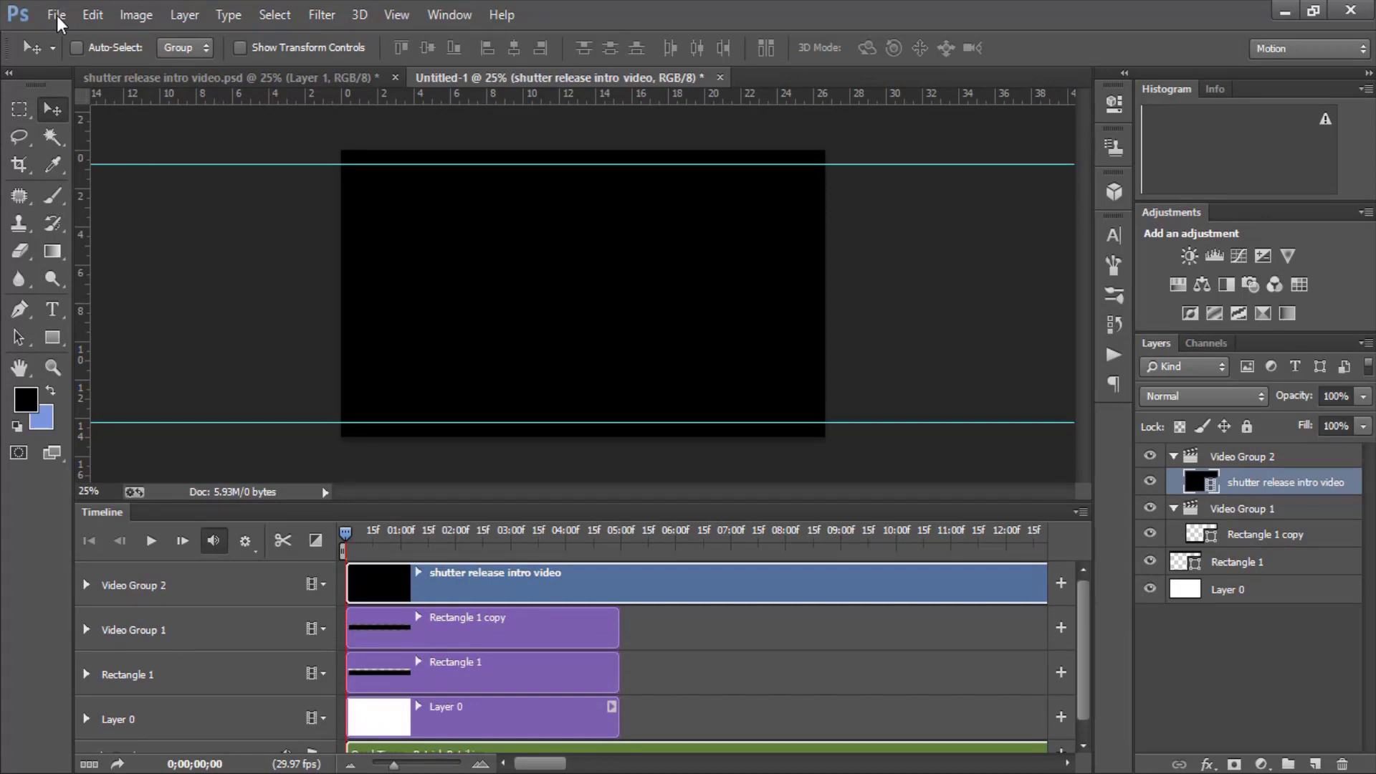
# Undo the moves and the split of the "shutter release intro video" clip in Video Group 2
pyautogui.press('space')
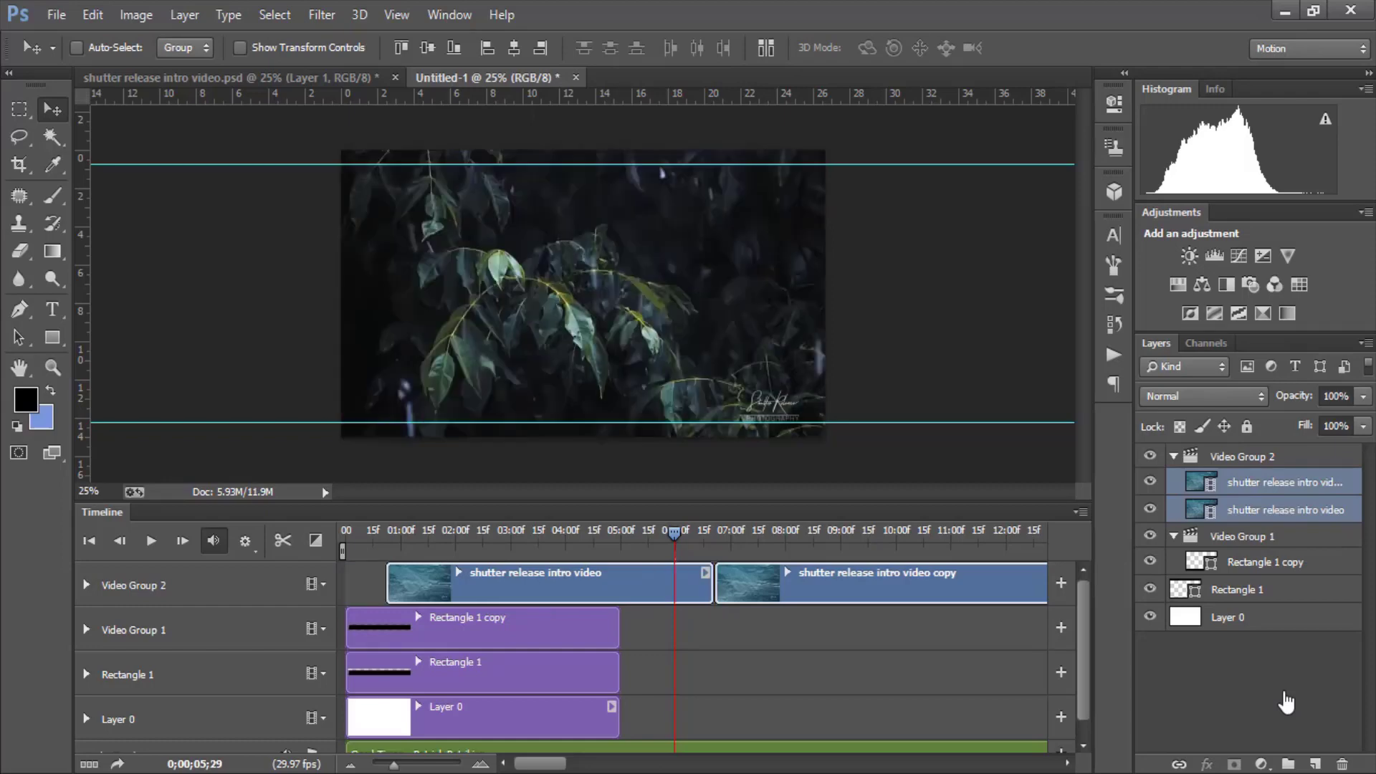
pyautogui.hotkey('ctrl', 'alt', 'z')
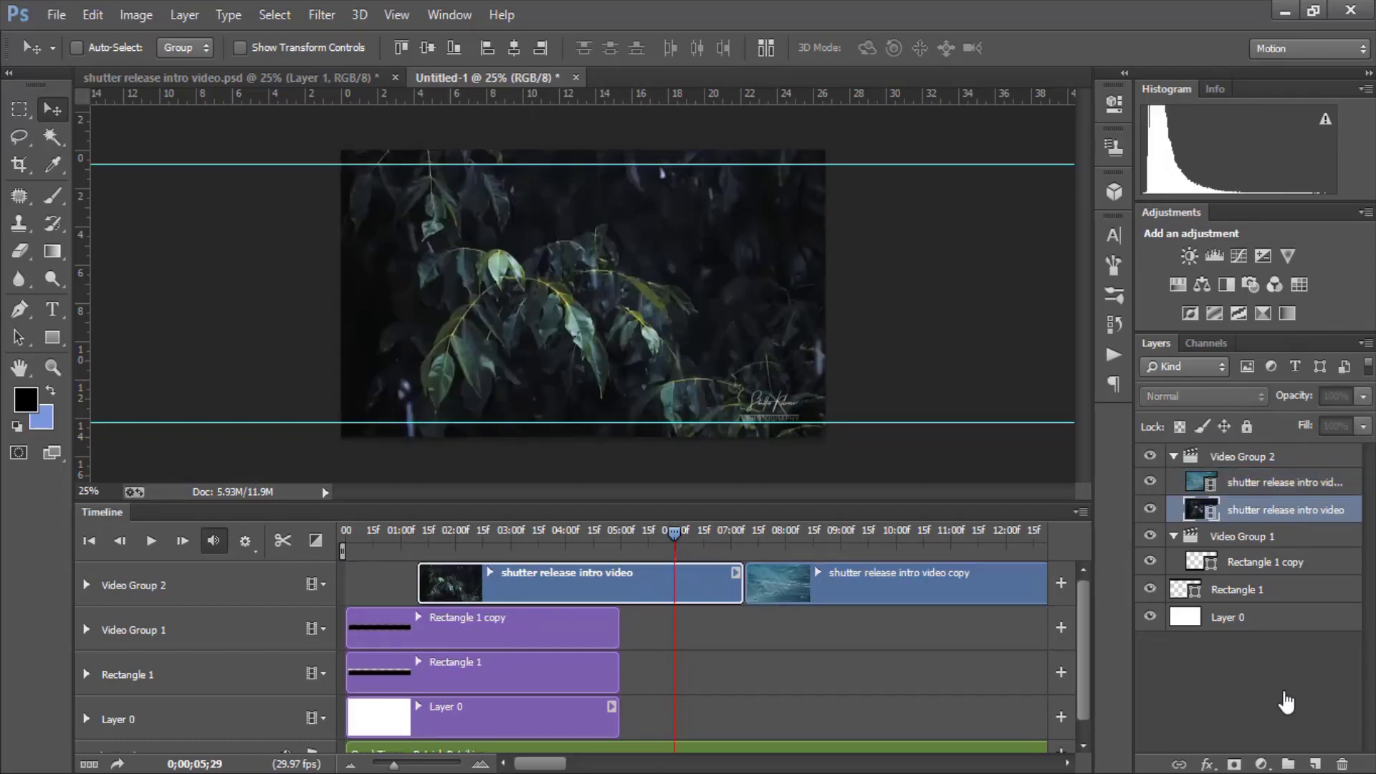
pyautogui.hotkey('ctrl', 'alt', 'z')
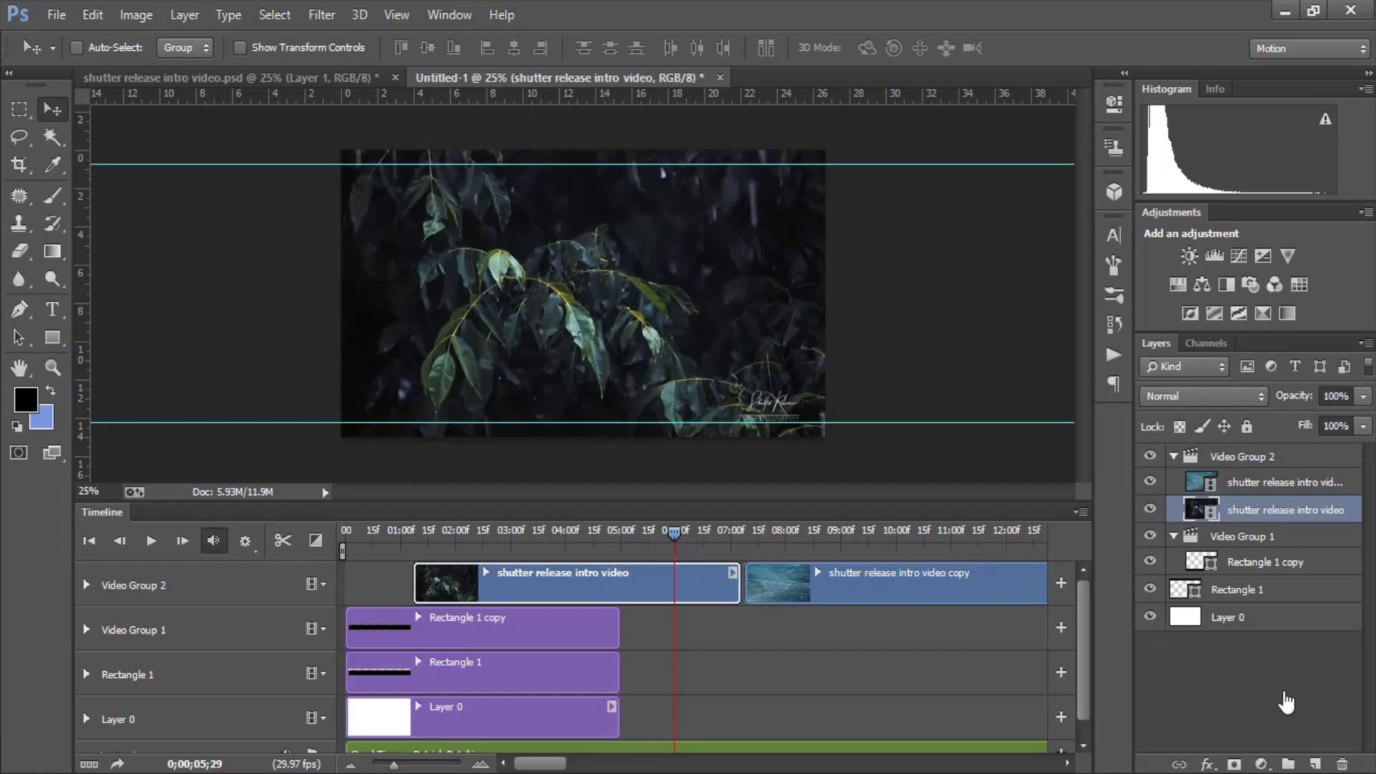
pyautogui.hotkey('ctrl', 'alt', 'z')
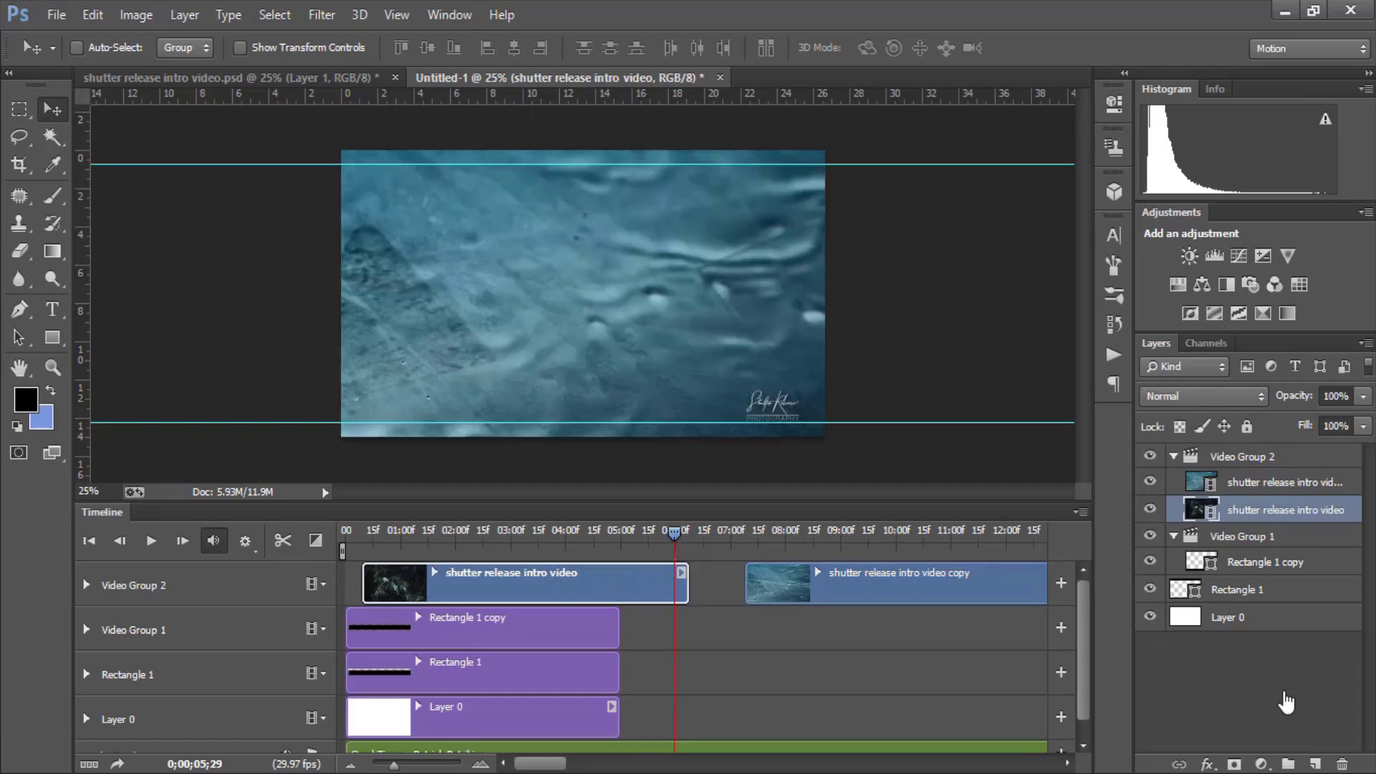
pyautogui.hotkey('ctrl', 'alt', 'z')
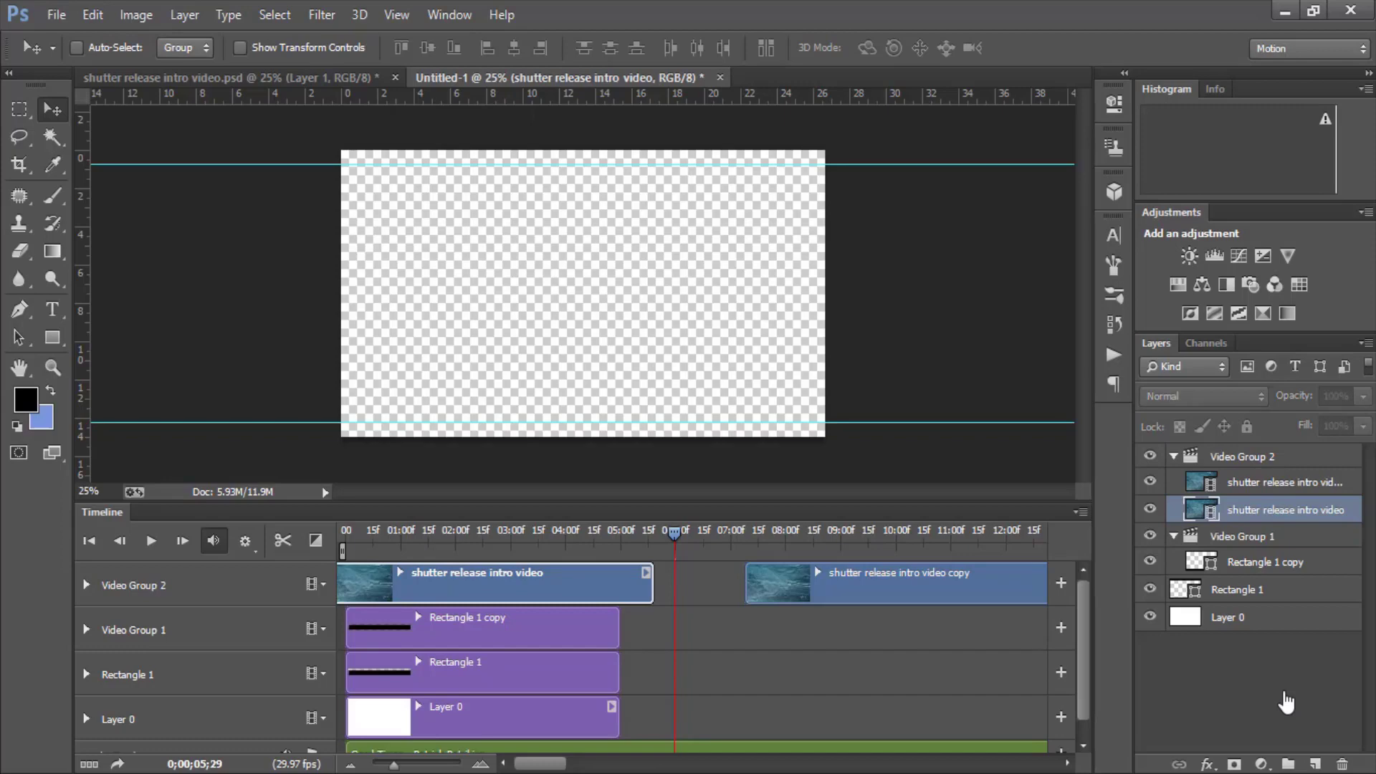
pyautogui.hotkey('ctrl', 'alt', 'z')
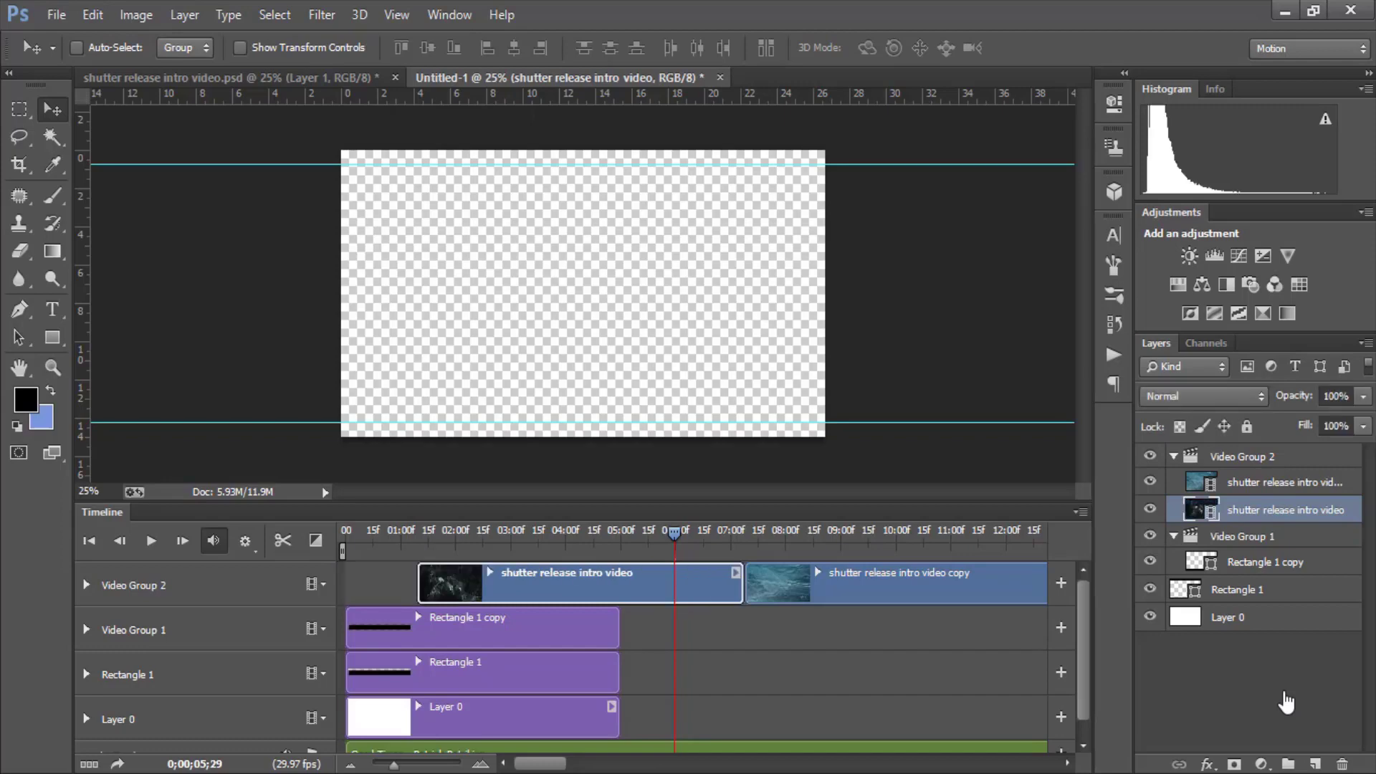
pyautogui.hotkey('ctrl', 'alt', 'z')
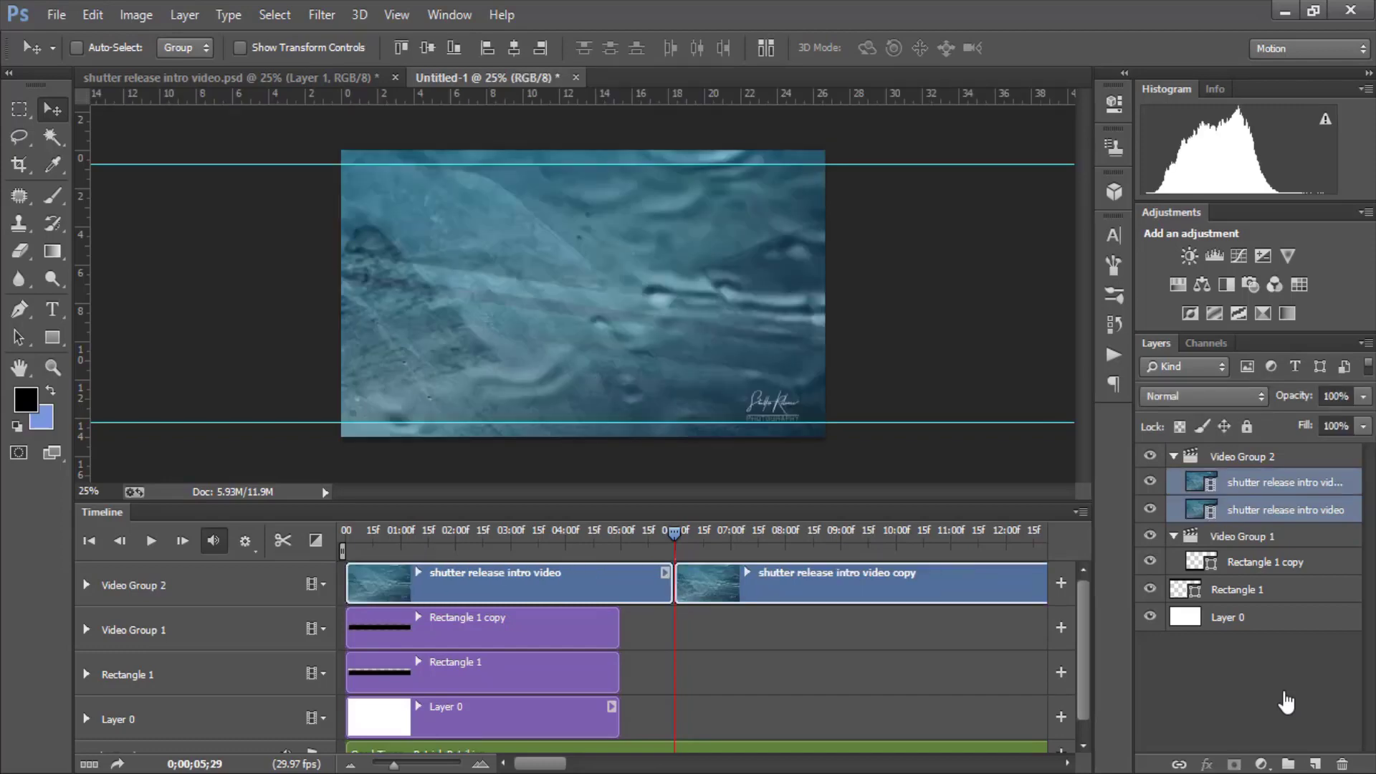
pyautogui.hotkey('ctrl', 'alt', 'z')
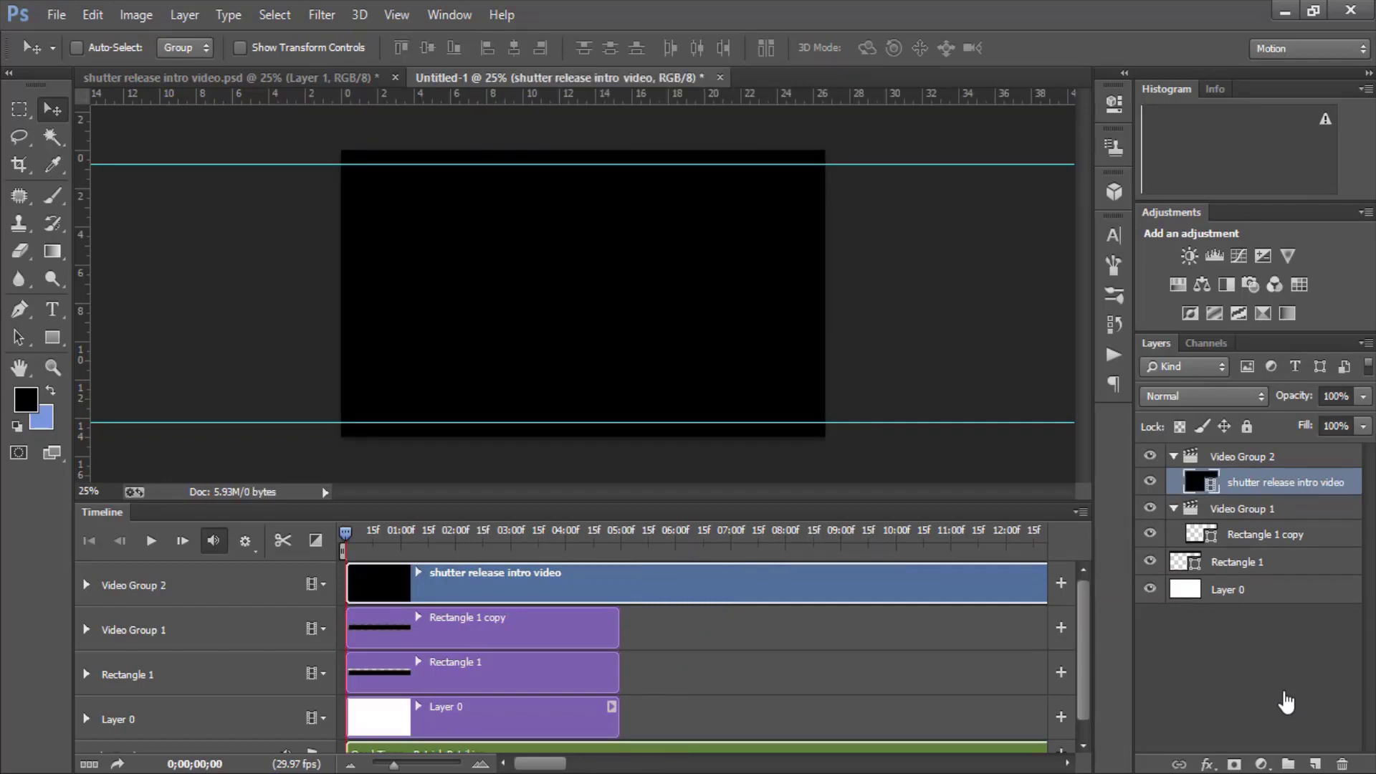
pyautogui.hotkey('alt', '[')
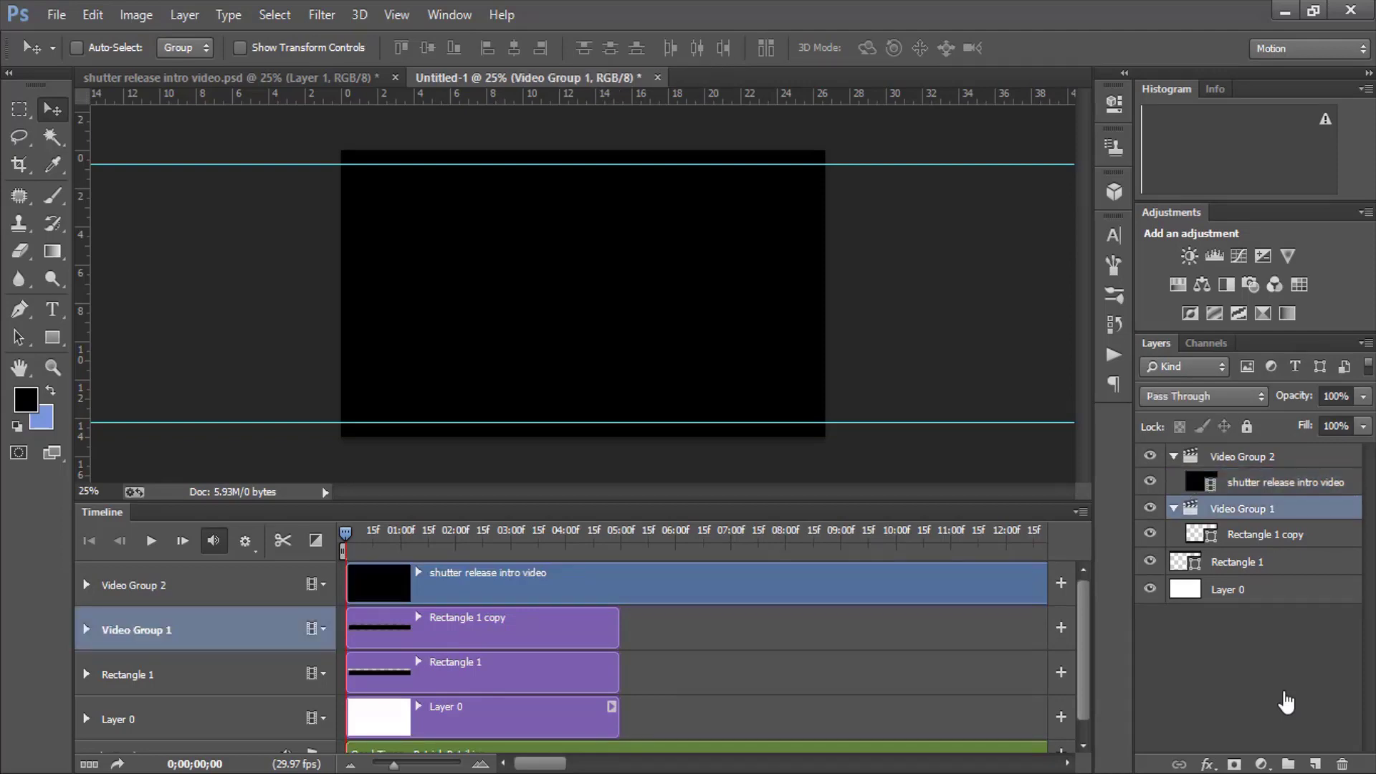
pyautogui.hotkey('alt', '[')
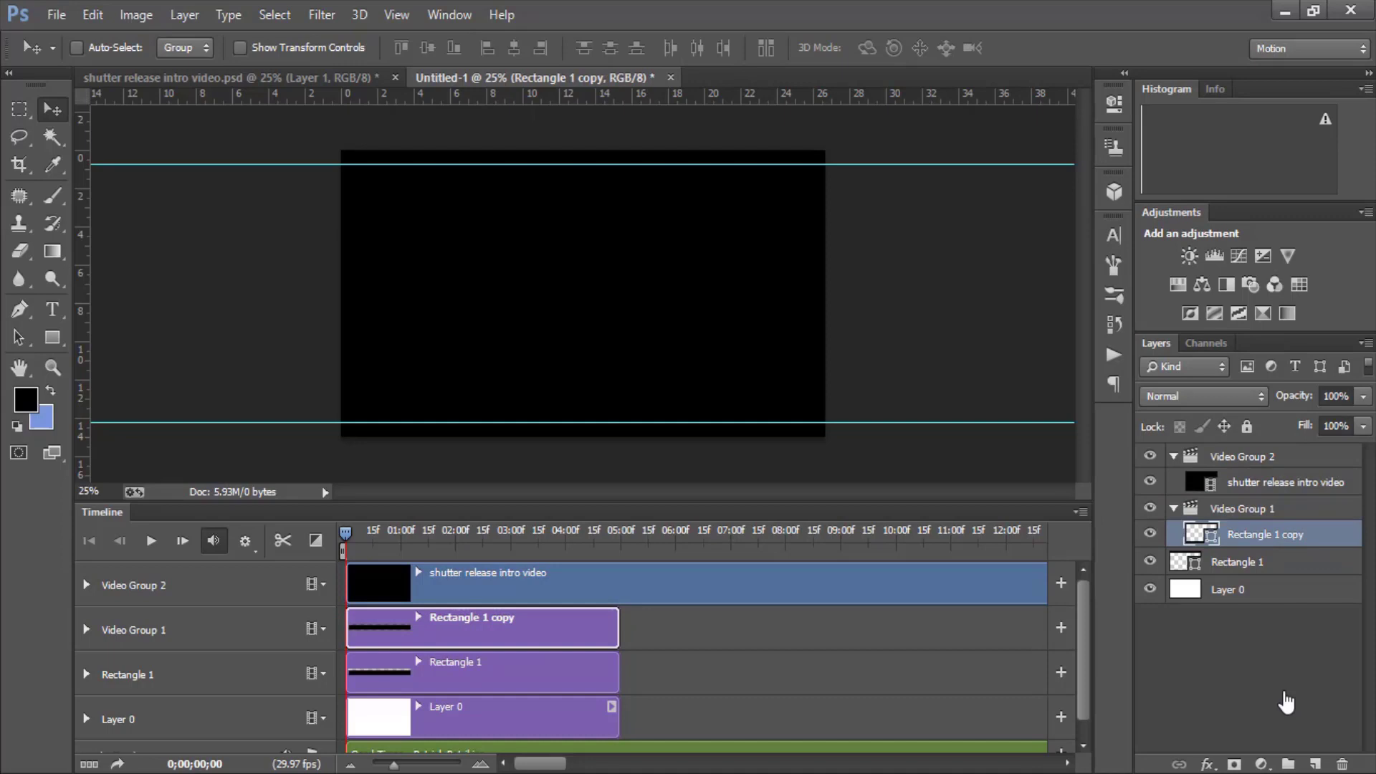
pyautogui.hotkey('alt', '[')
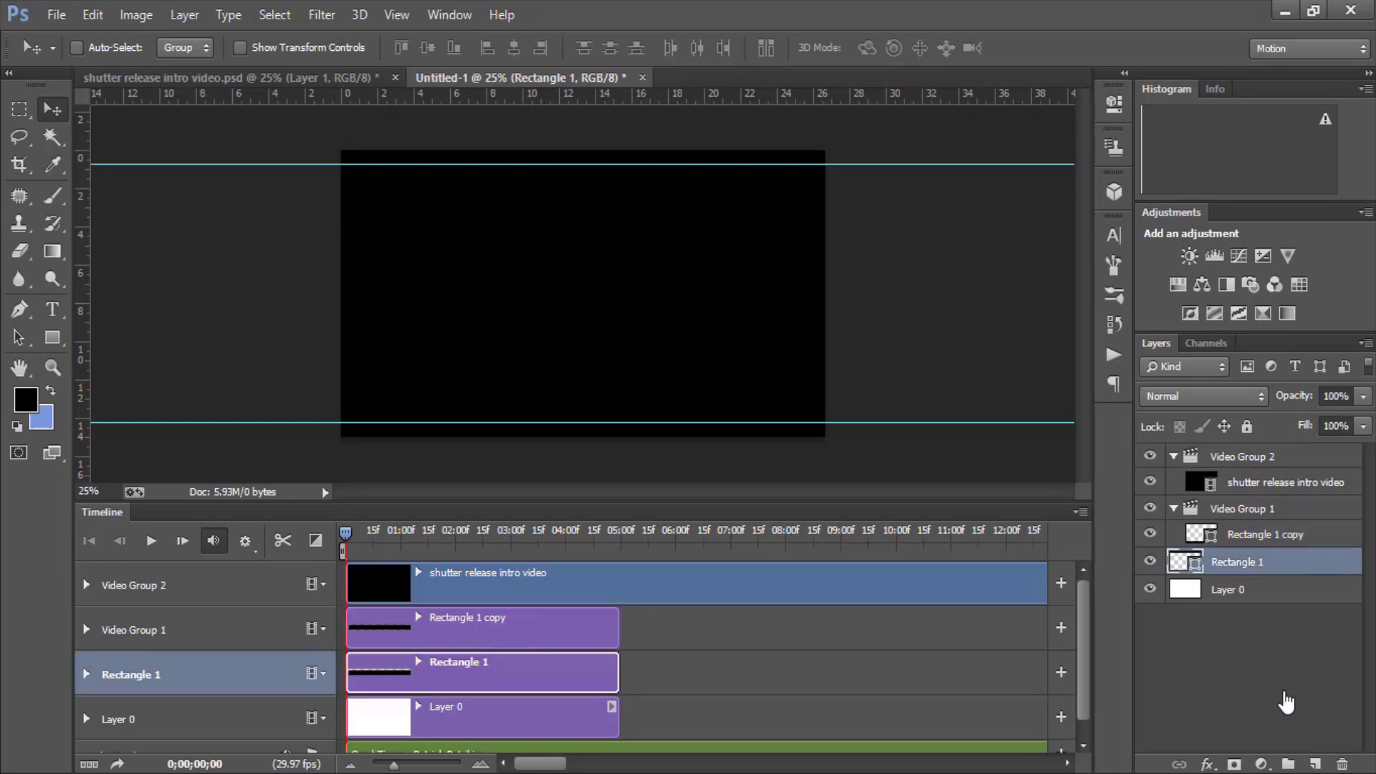
pyautogui.hotkey('alt', '.')
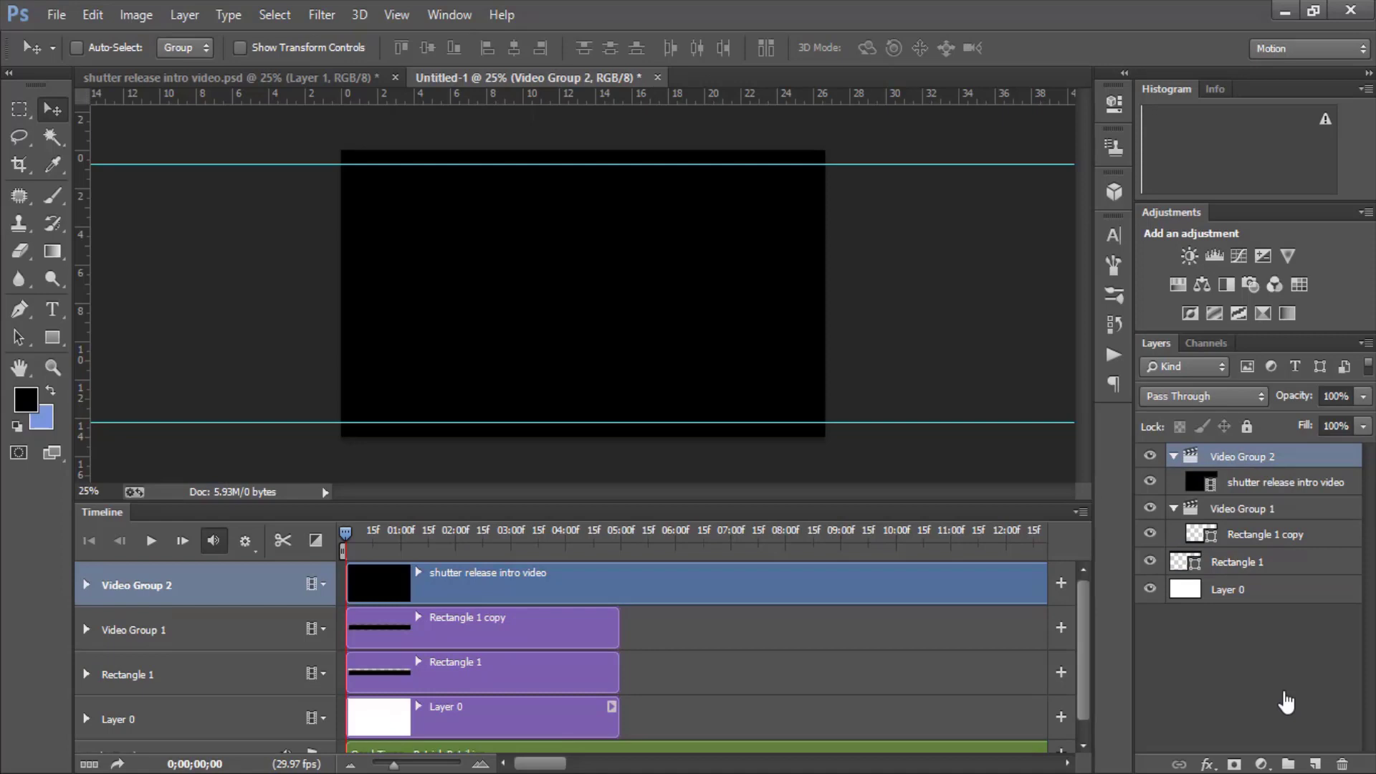
pyautogui.hotkey('alt', '[')
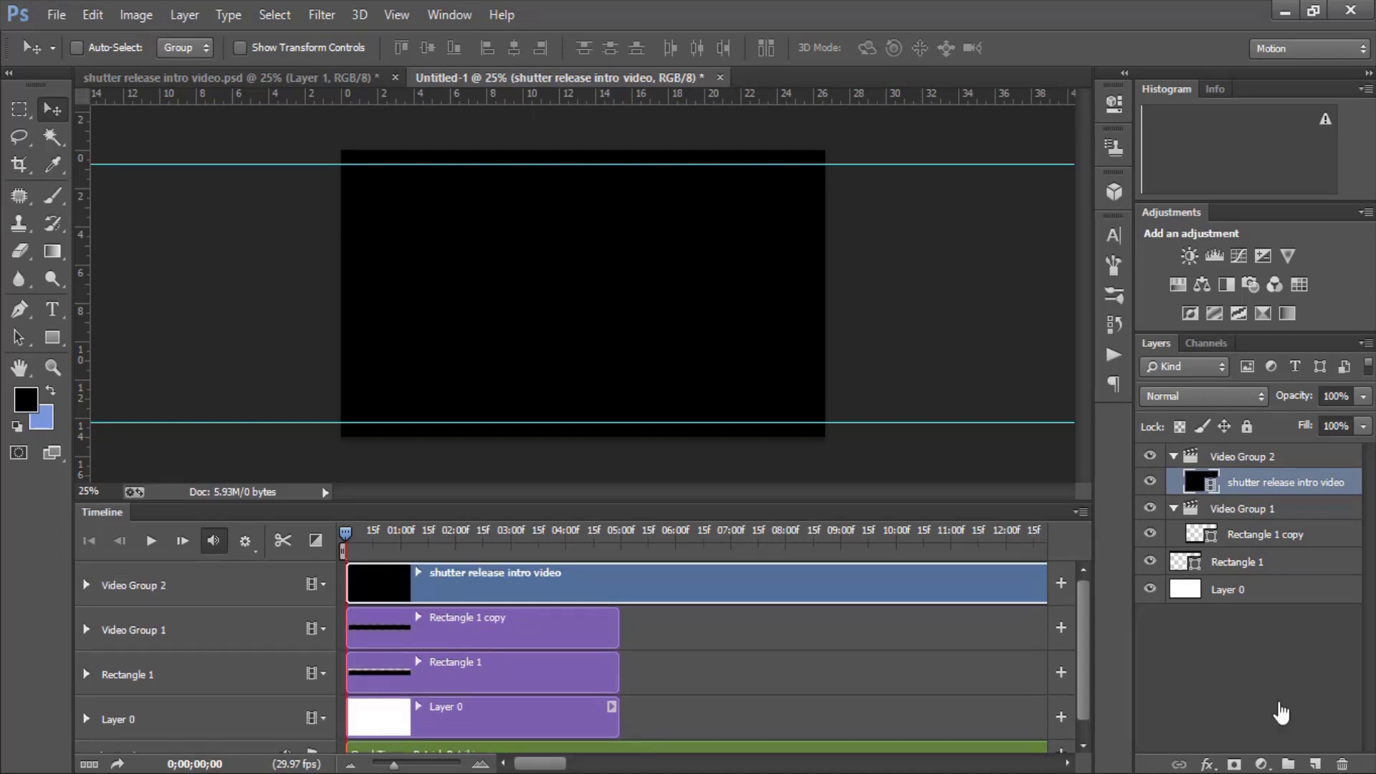
# Switch to the "shutter release intro video.psd" document and select clip 0 in Video Group 1
pyautogui.hotkey('ctrl', 'Tab')
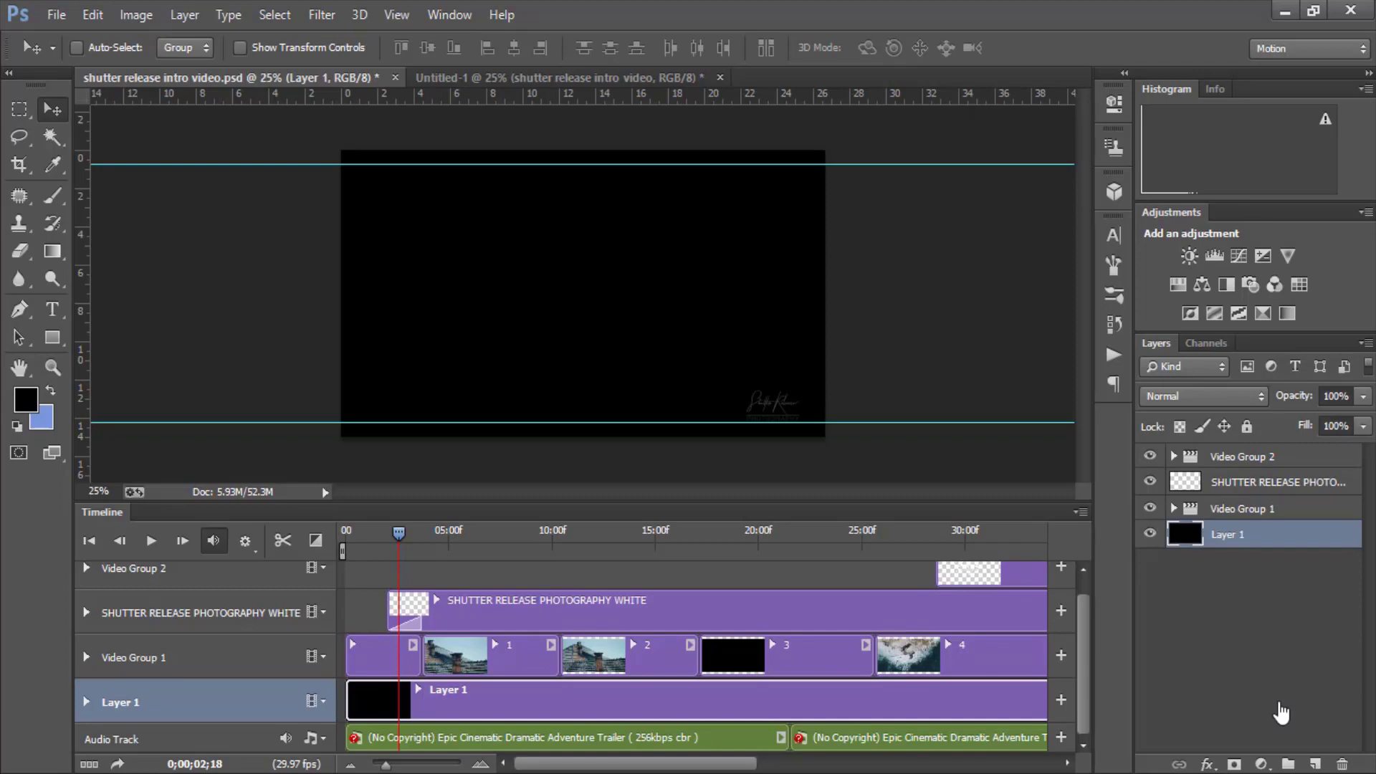
pyautogui.scroll(1, 1281, 714)
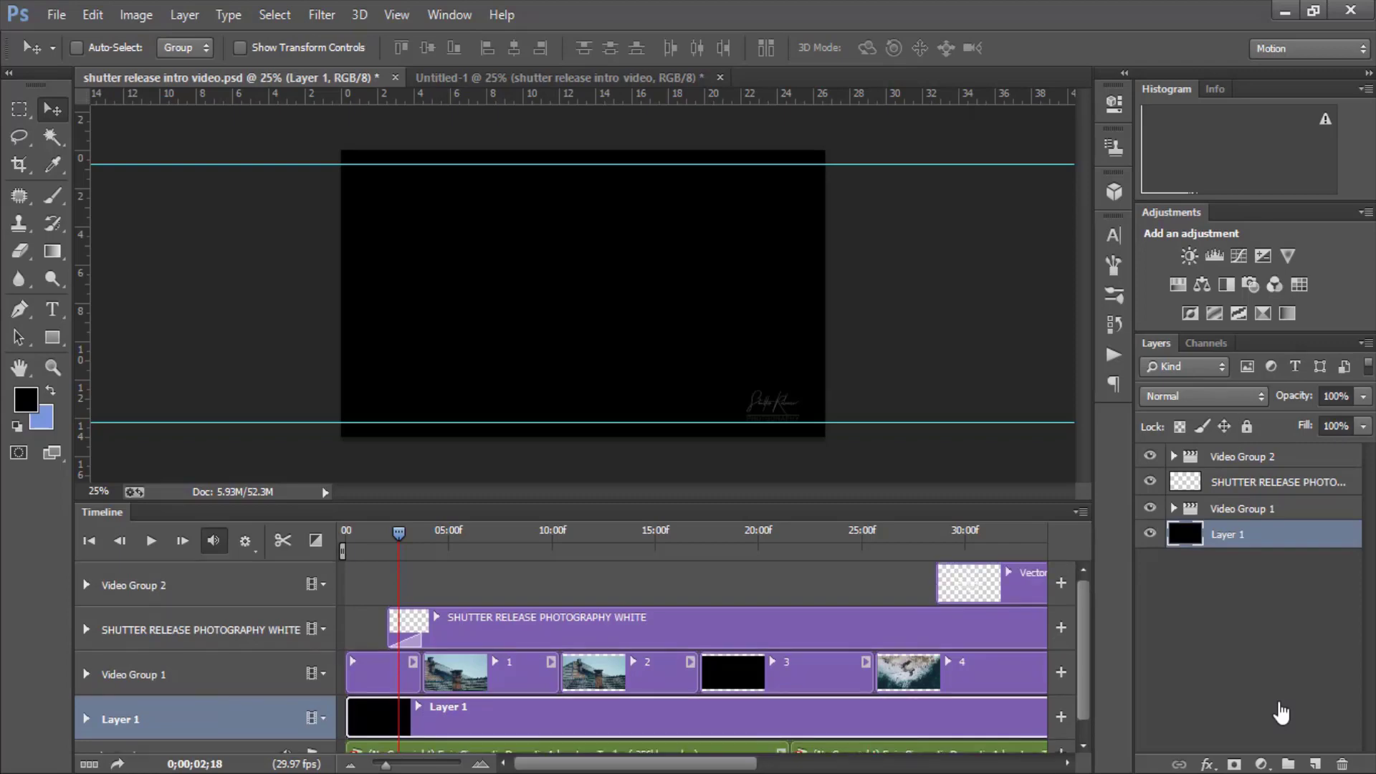
pyautogui.hotkey('alt', ']')
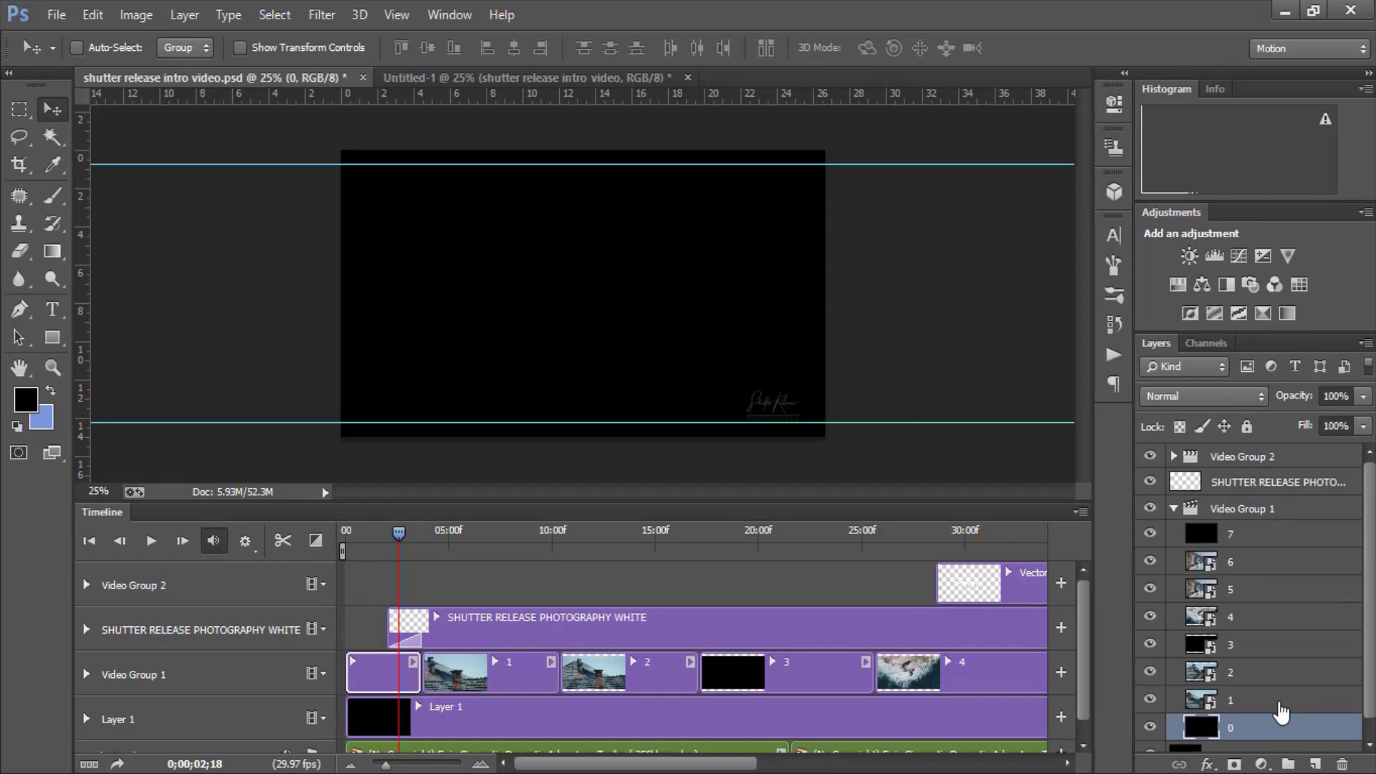
pyautogui.scroll(-1, 1281, 713)
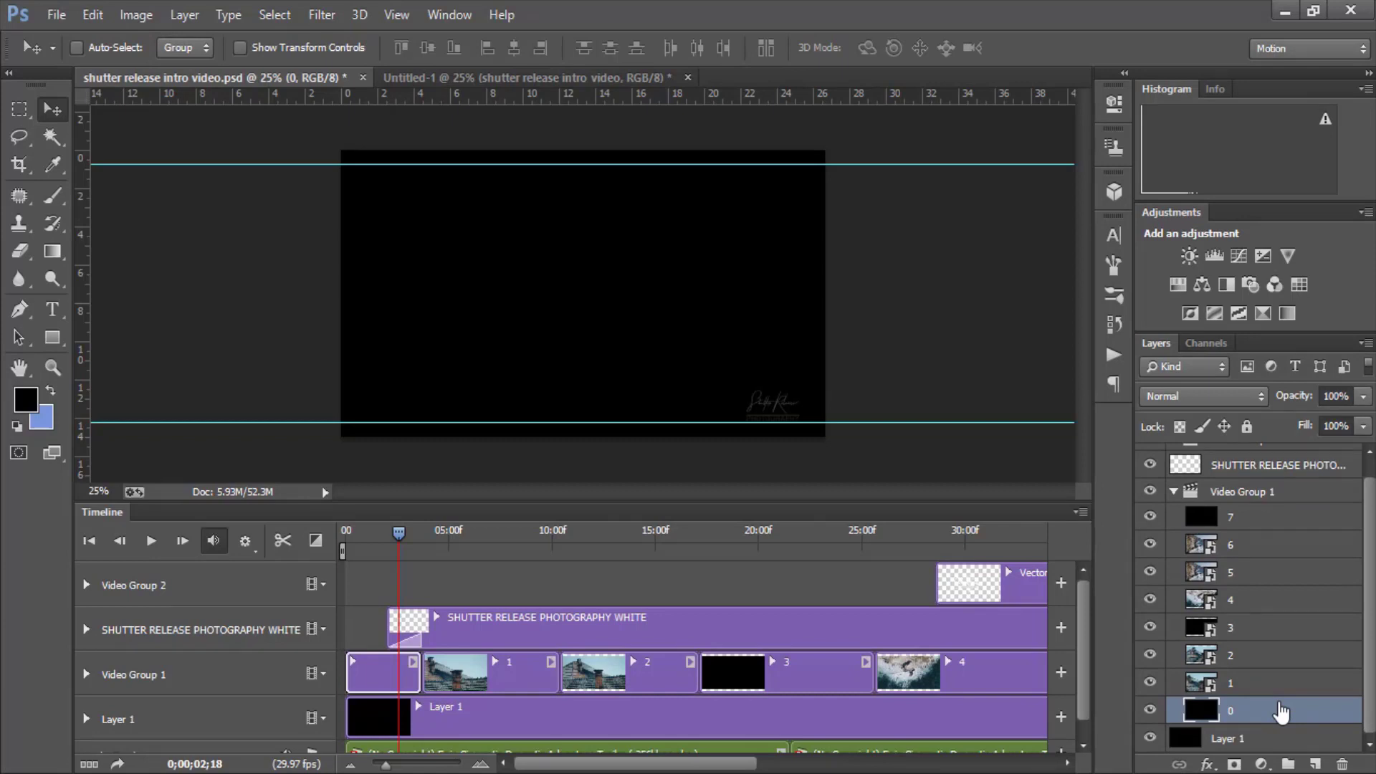
# Examine the transition between clips 0 and 1 in Video Group 1 by moving the playhead back and forth across the cut
pyautogui.press('Left')
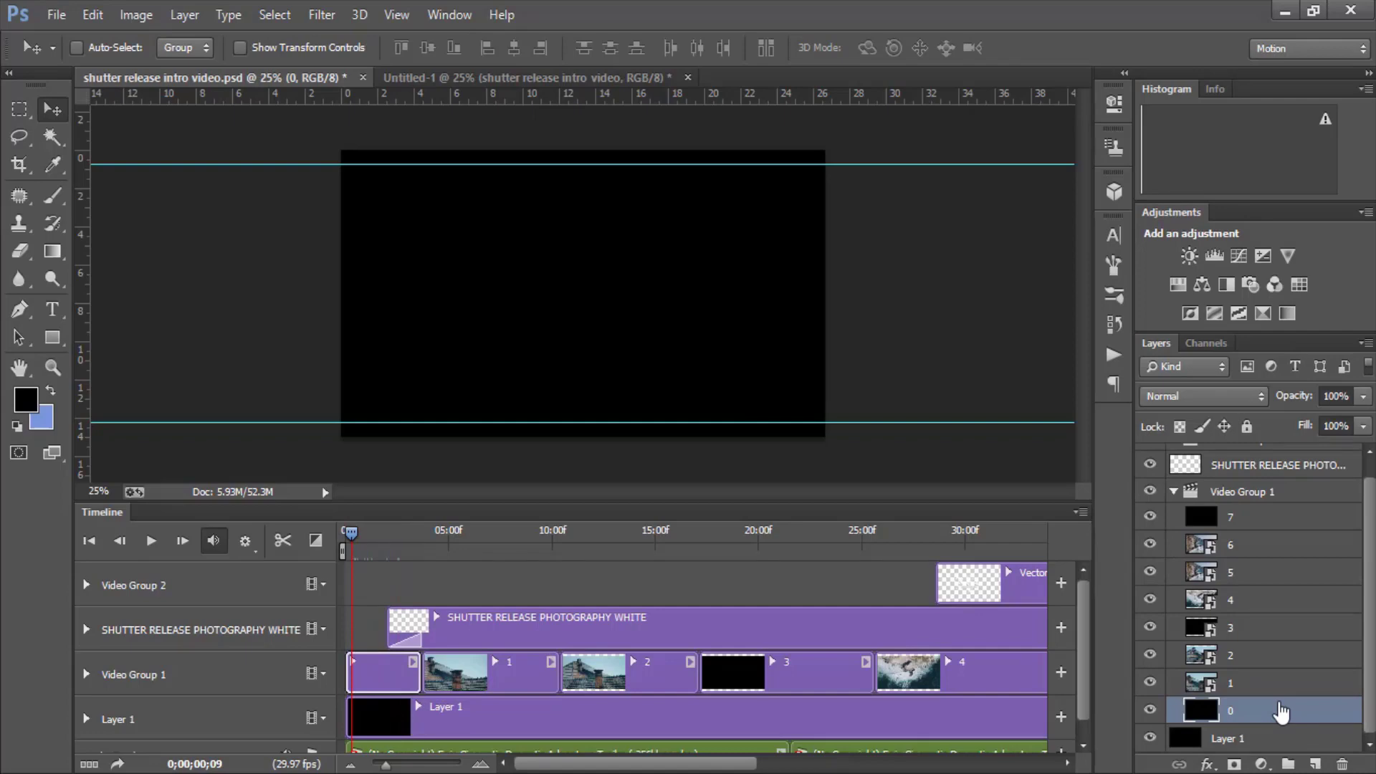
pyautogui.press('Right')
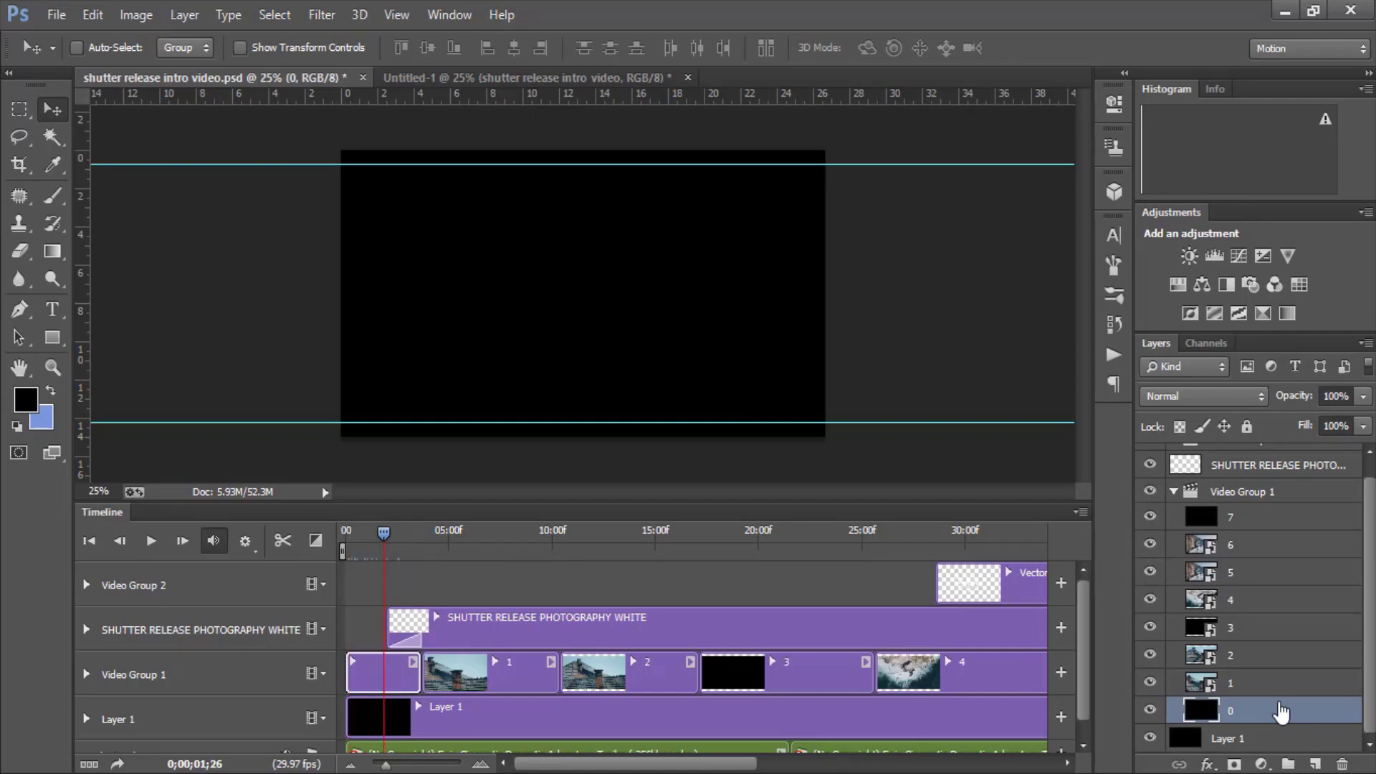
pyautogui.press('Right')
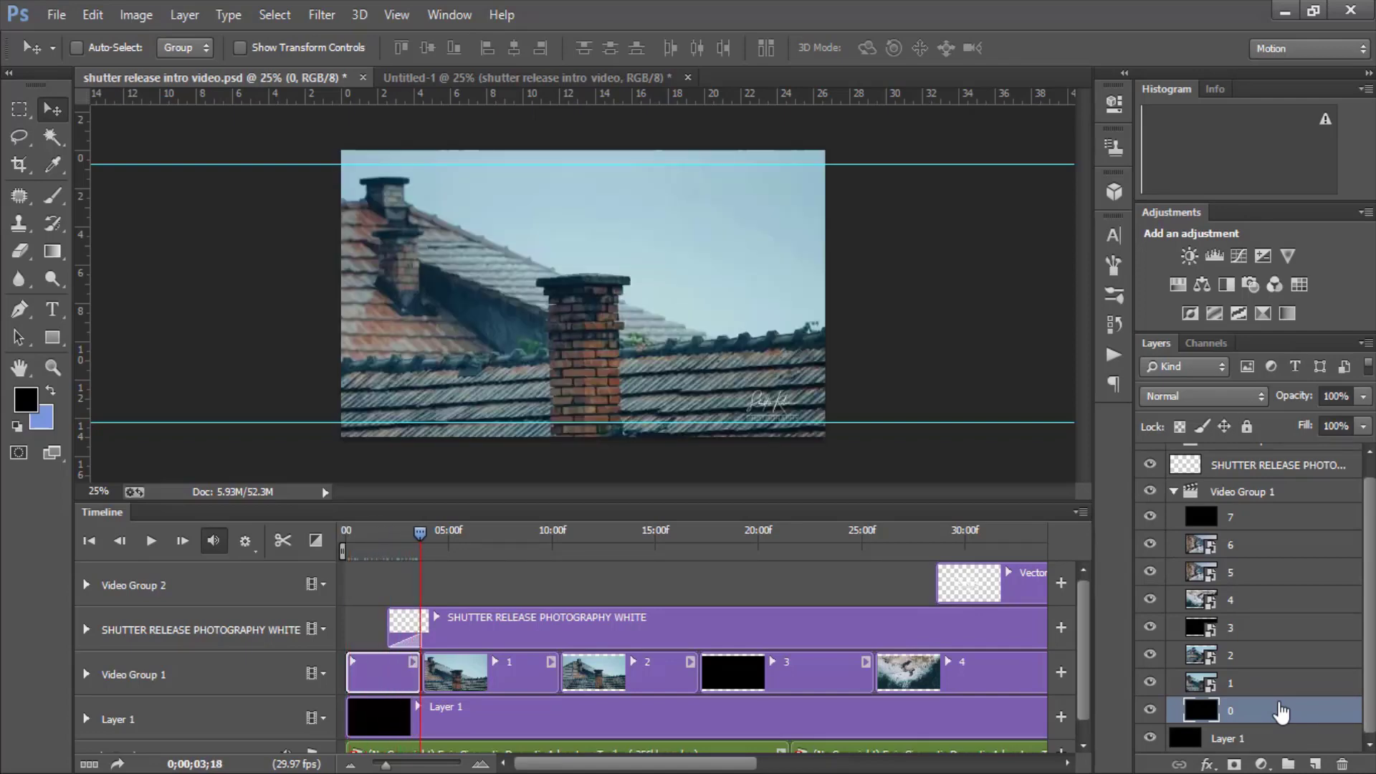
pyautogui.press('Left')
pyautogui.press('Left')
pyautogui.press('Left')
pyautogui.press('Right')
pyautogui.press('Right')
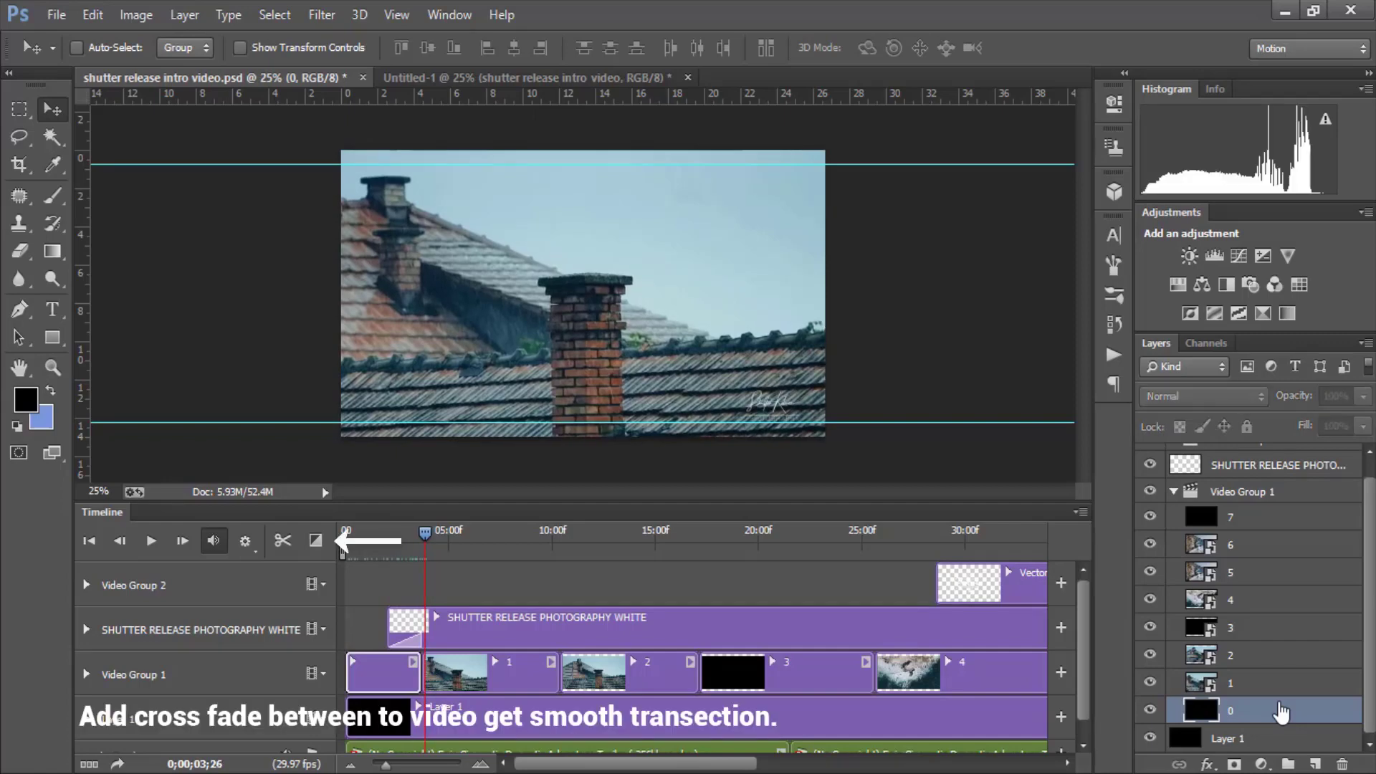
# Apply a 1 s Cross Fade transition at the cut between clips 0 and 1 in Video Group 1
pyautogui.hotkey('alt', ']')
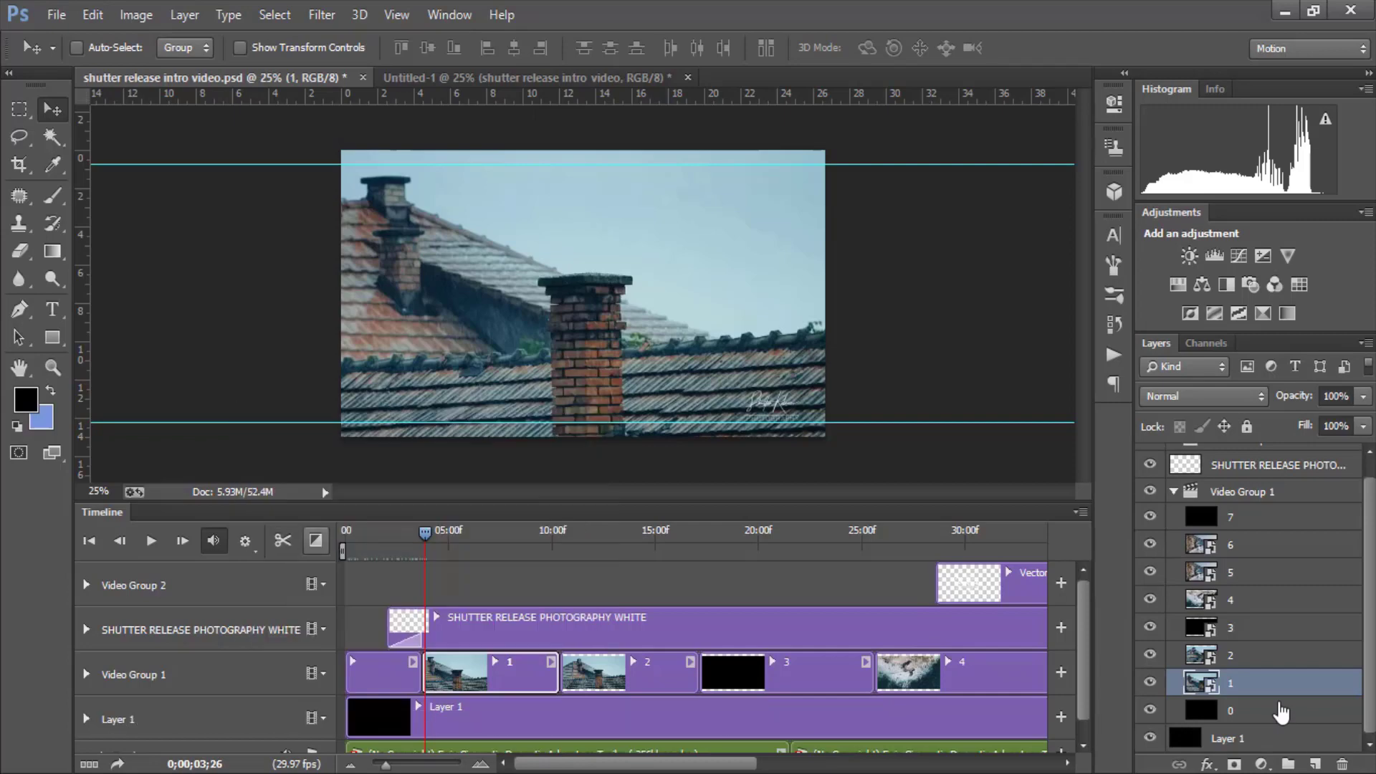
pyautogui.click(315, 541)
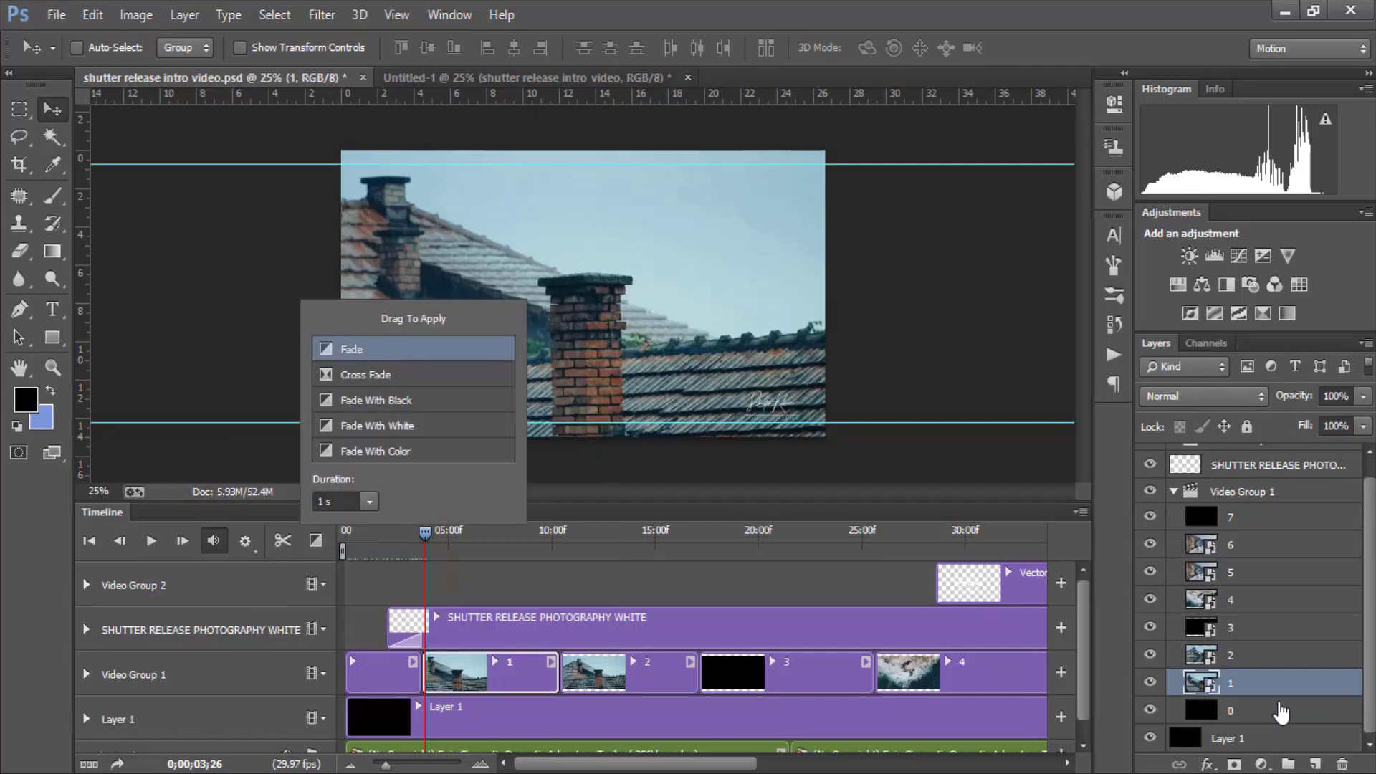
pyautogui.press('Down')
pyautogui.moveTo(366, 375); pyautogui.dragTo(422, 674)
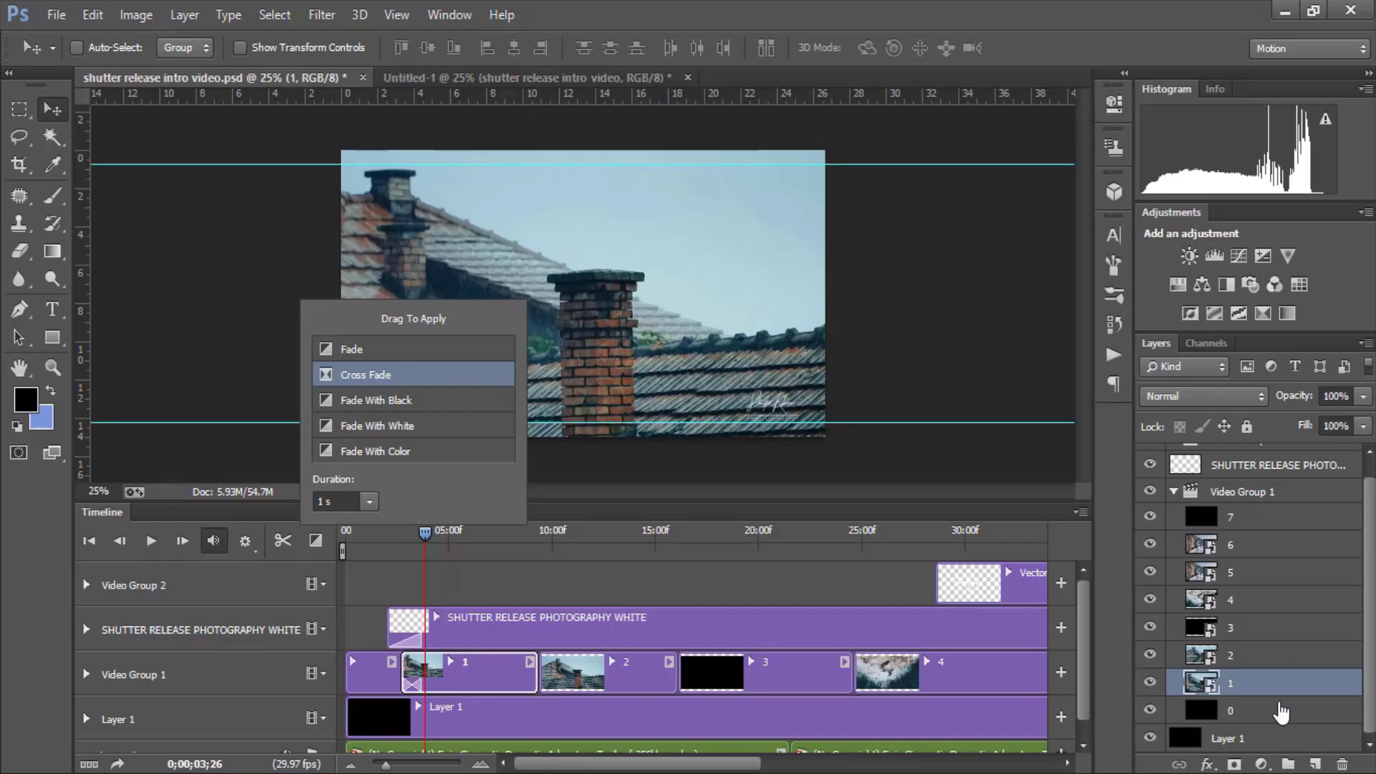
# Lengthen the cross fade between clips 0 and 1 in Video Group 1 to 1.83 s
pyautogui.click(421, 684)
pyautogui.moveTo(422, 684); pyautogui.dragTo(438, 684)
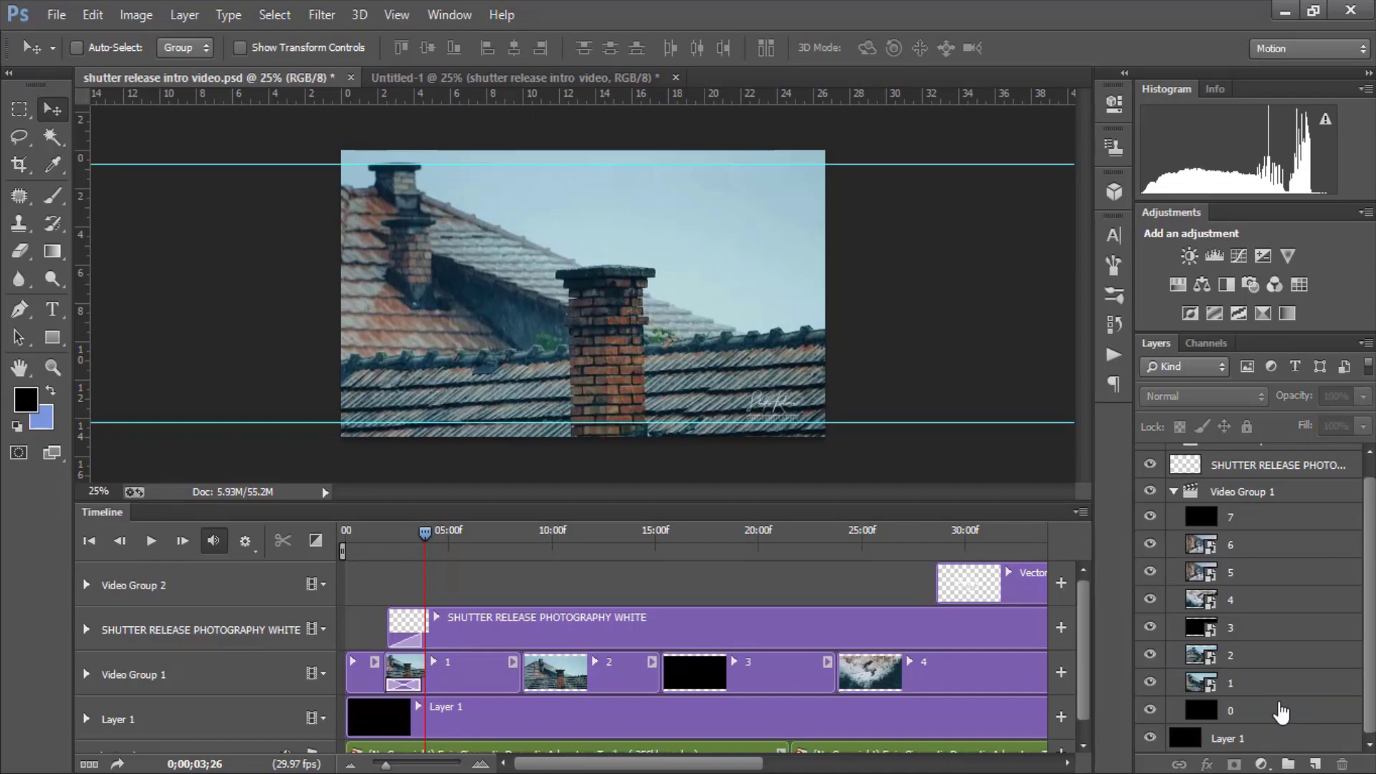
pyautogui.hotkey('ctrl', 'z')
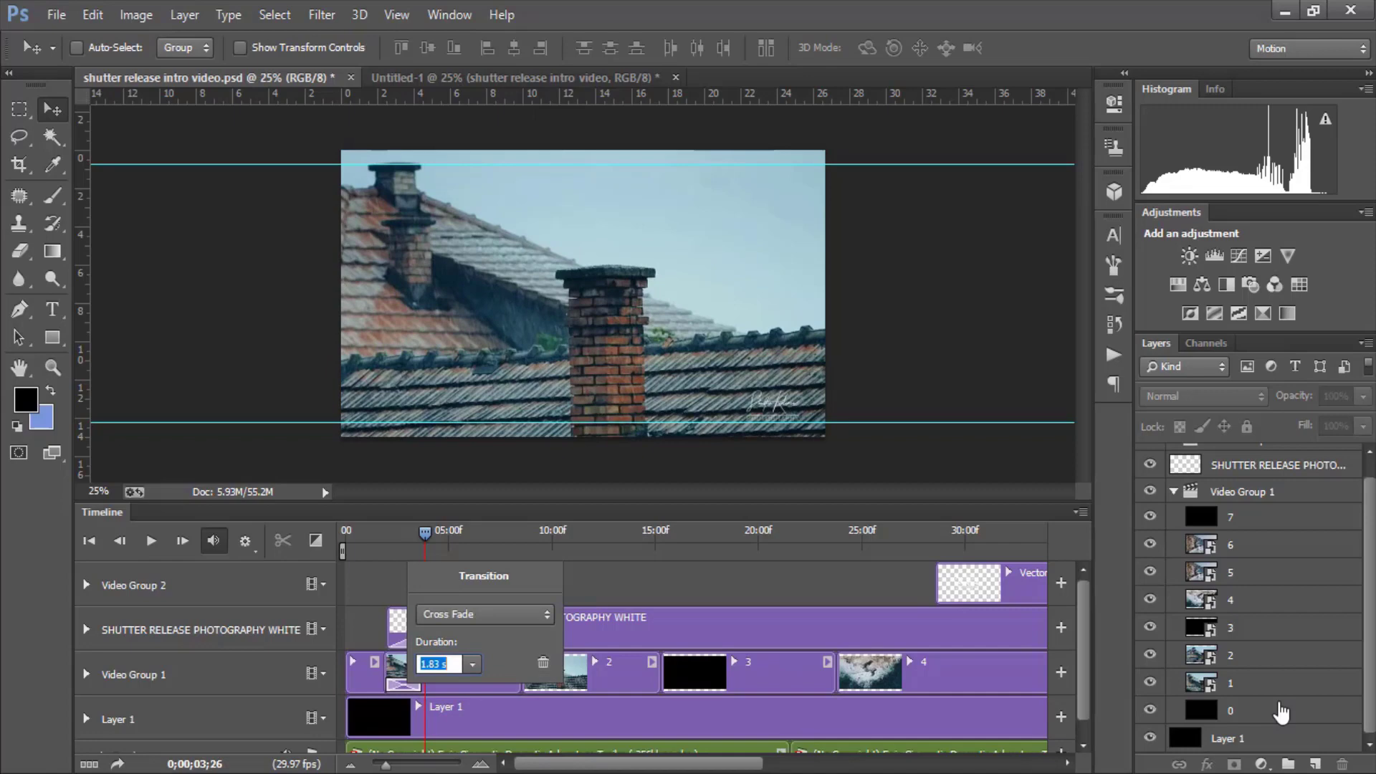
pyautogui.press('Return')
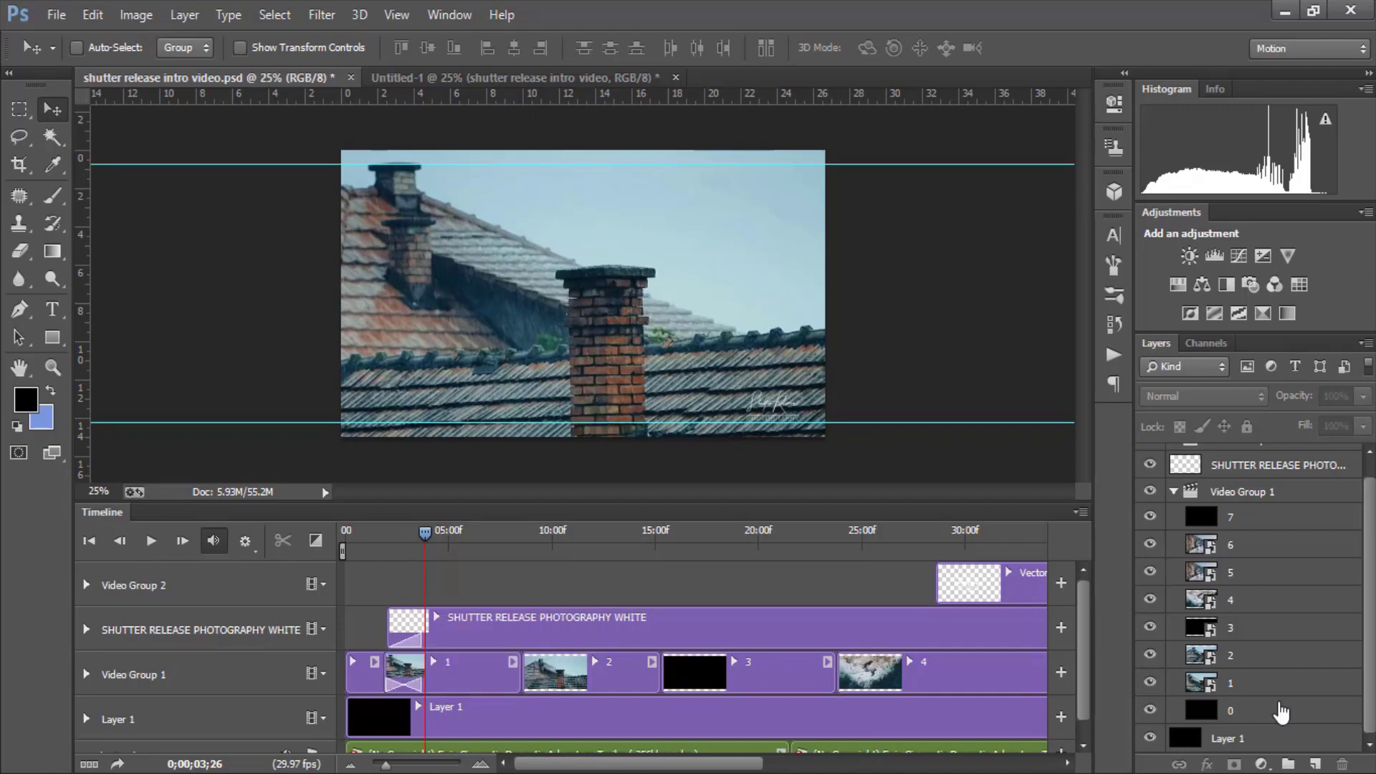
# Apply a 1 s Cross Fade transition at the cut between clips 1 and 2 in Video Group 1
pyautogui.press('space')
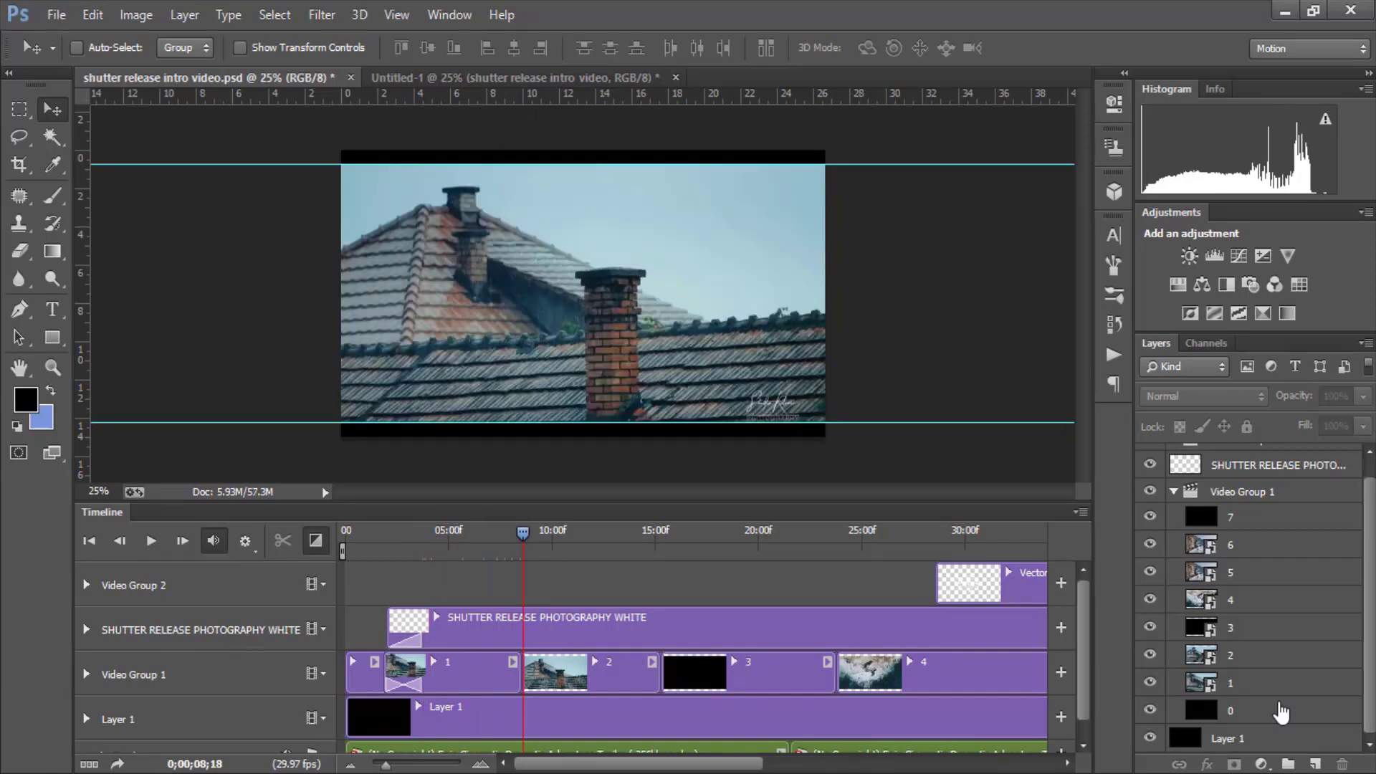
pyautogui.click(315, 541)
pyautogui.moveTo(413, 375); pyautogui.dragTo(524, 677)
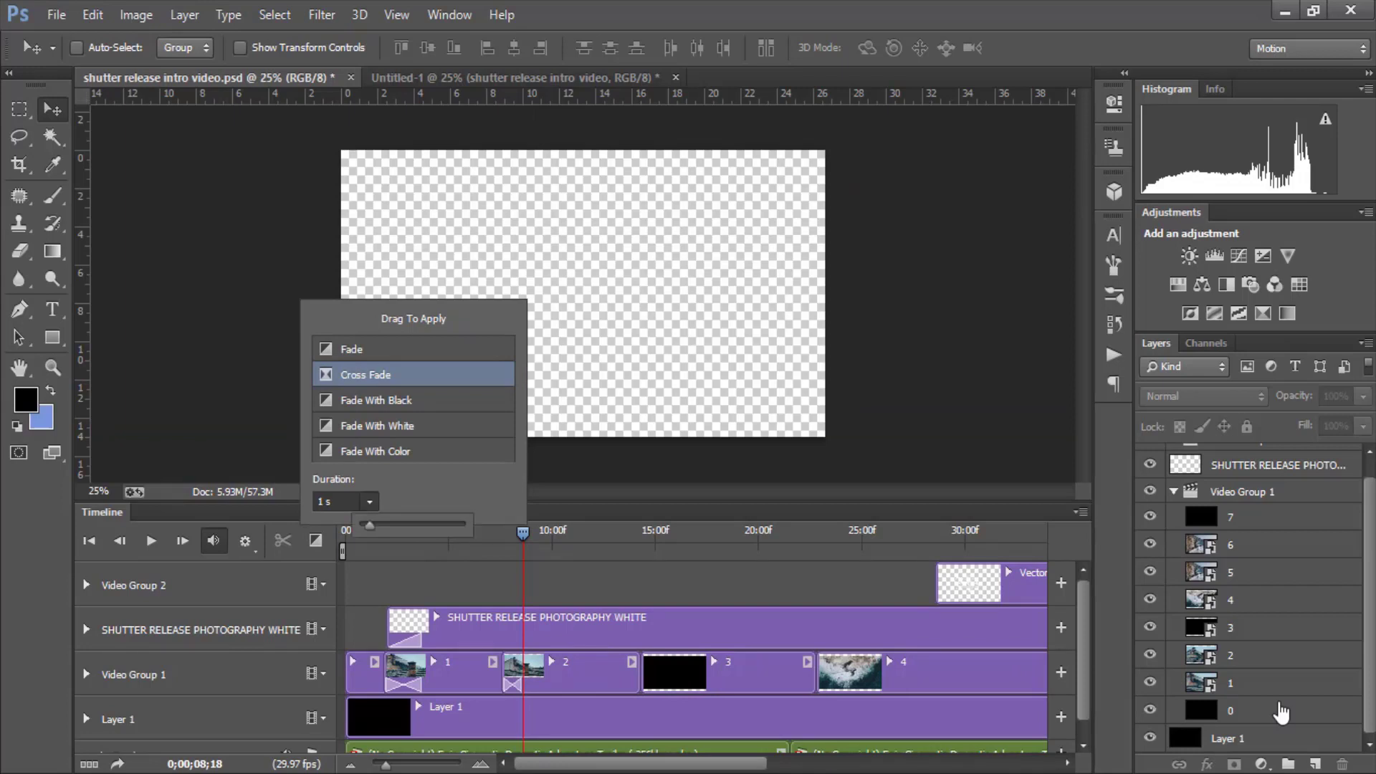
# Lengthen the cross fade between clips 1 and 2 in Video Group 1 to roughly match the first cross fade
pyautogui.moveTo(370, 526); pyautogui.dragTo(372, 526)
pyautogui.click(336, 501)
pyautogui.write('1.50')
pyautogui.press('Return')
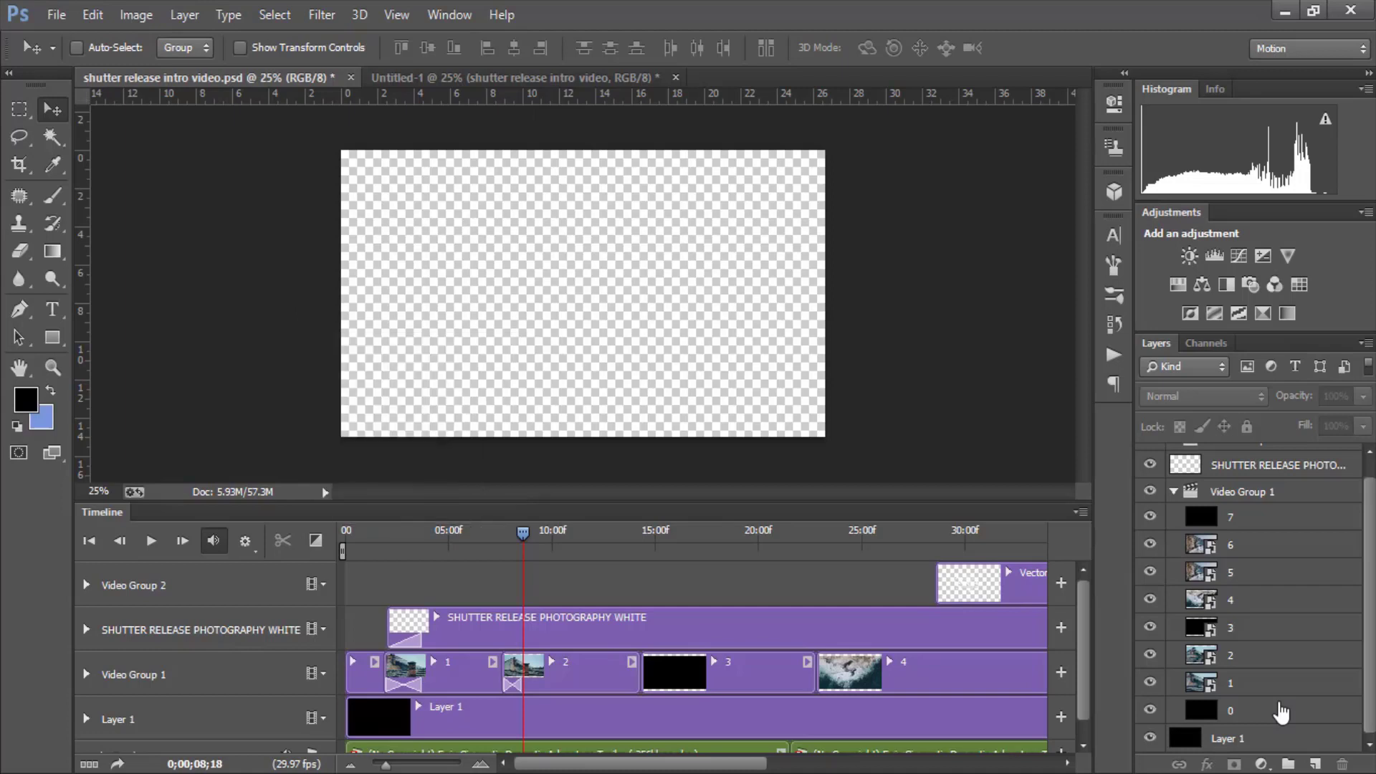
pyautogui.click(595, 677)
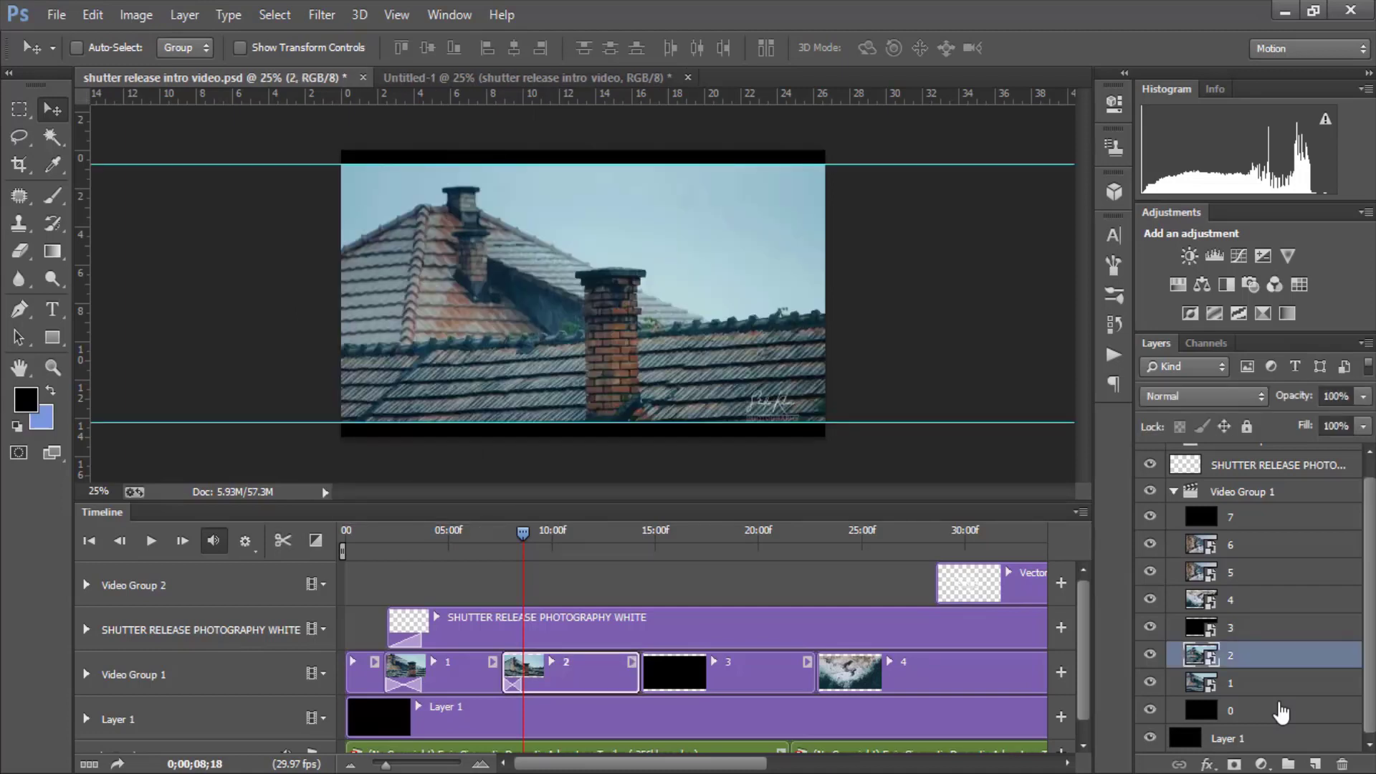
pyautogui.moveTo(522, 684); pyautogui.dragTo(534, 685)
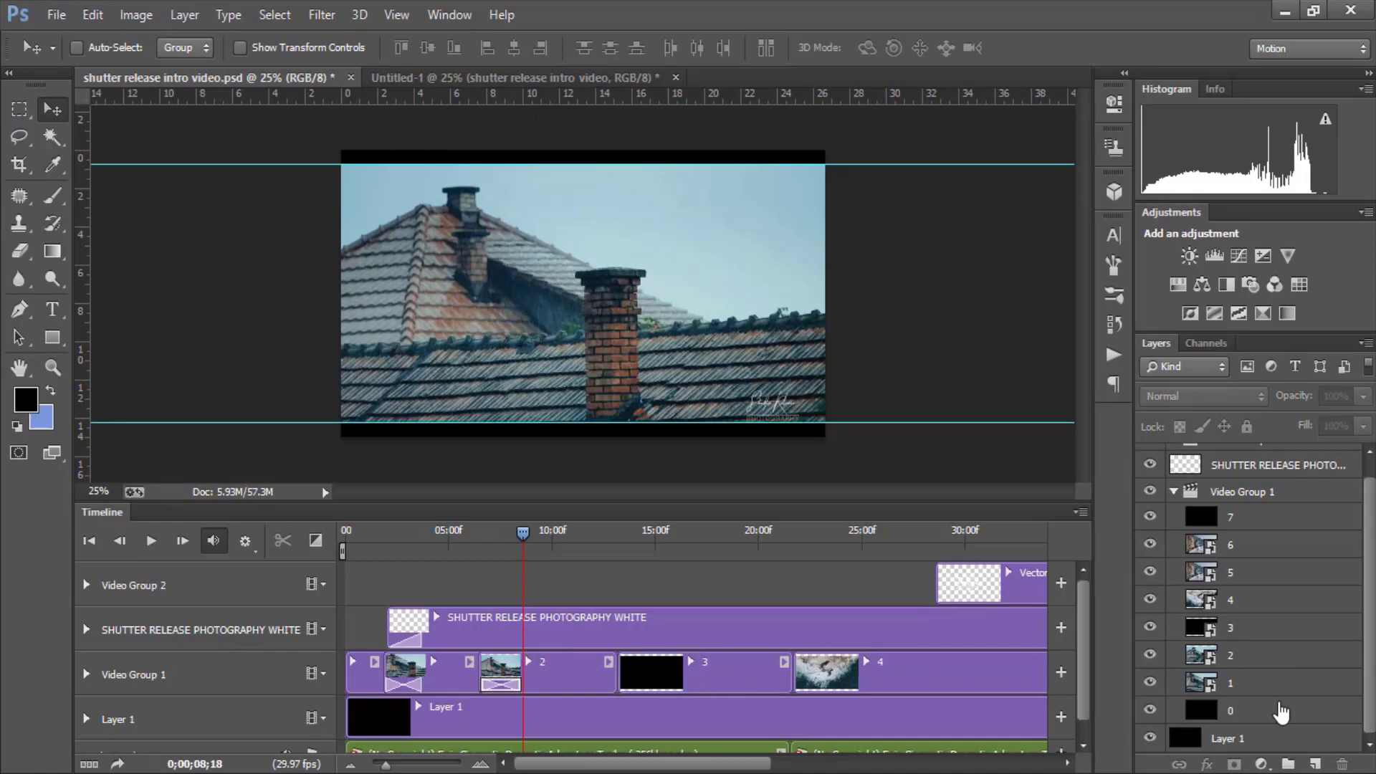
# Add 1.83 s cross fades between clips 2 and 3 and between clips 3 and 4 in Video Group 1
pyautogui.moveTo(523, 533); pyautogui.dragTo(618, 533)
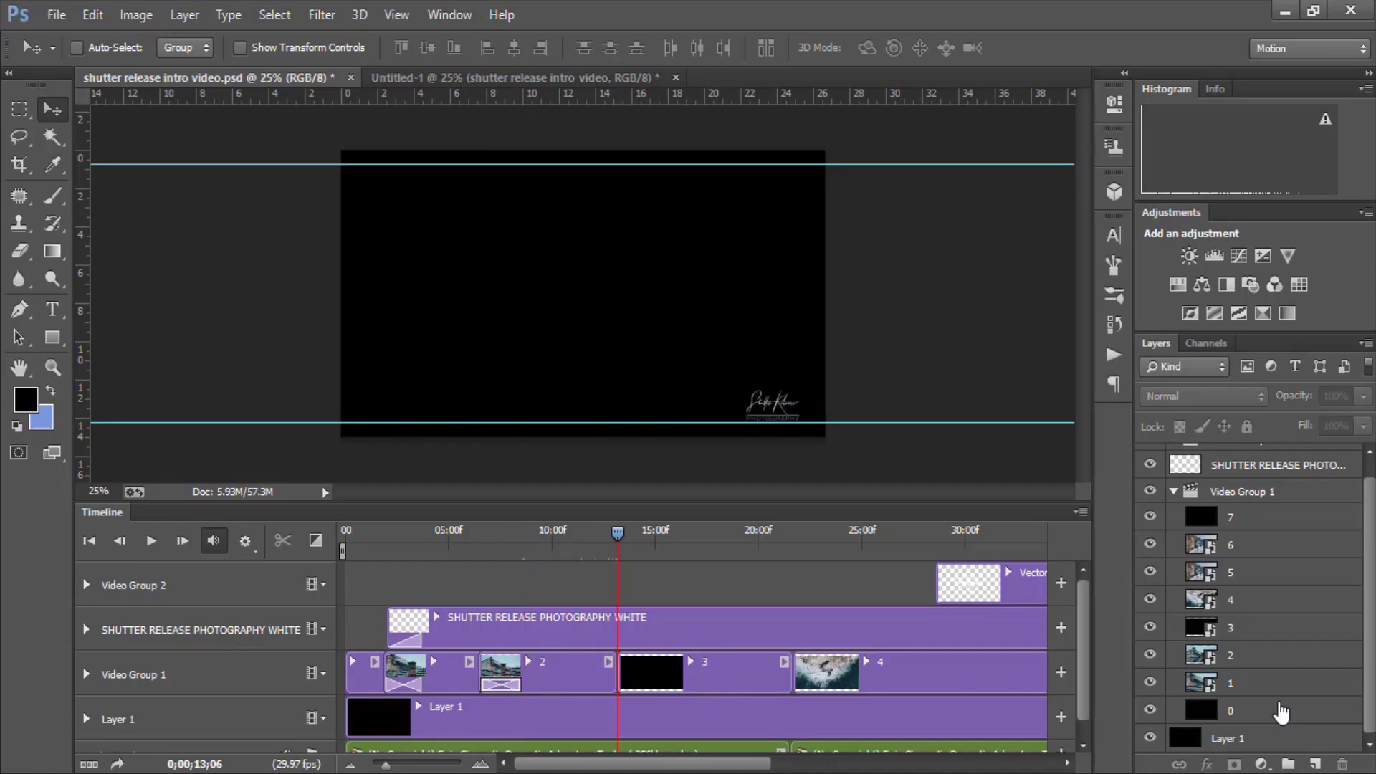
pyautogui.click(724, 674)
pyautogui.click(315, 540)
pyautogui.moveTo(413, 375); pyautogui.dragTo(625, 678)
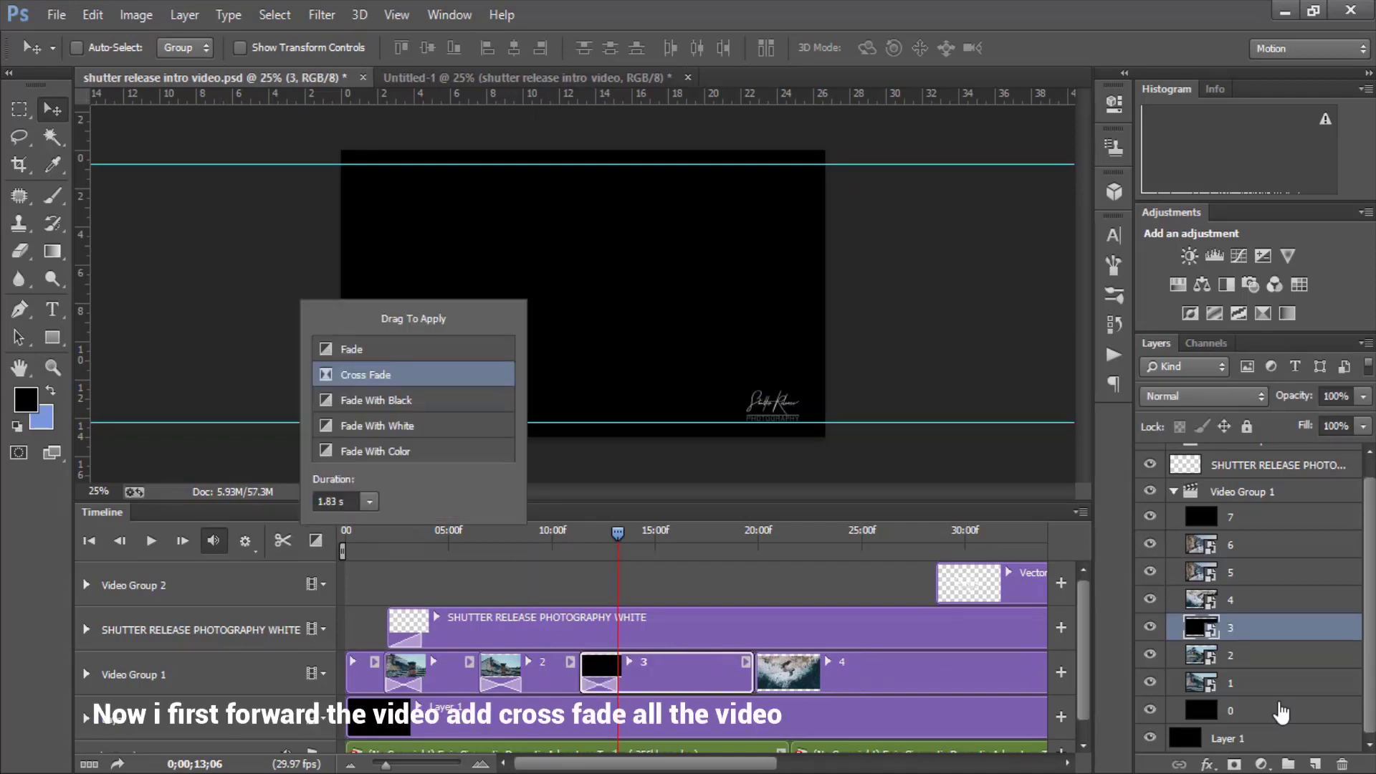
pyautogui.press('Down')
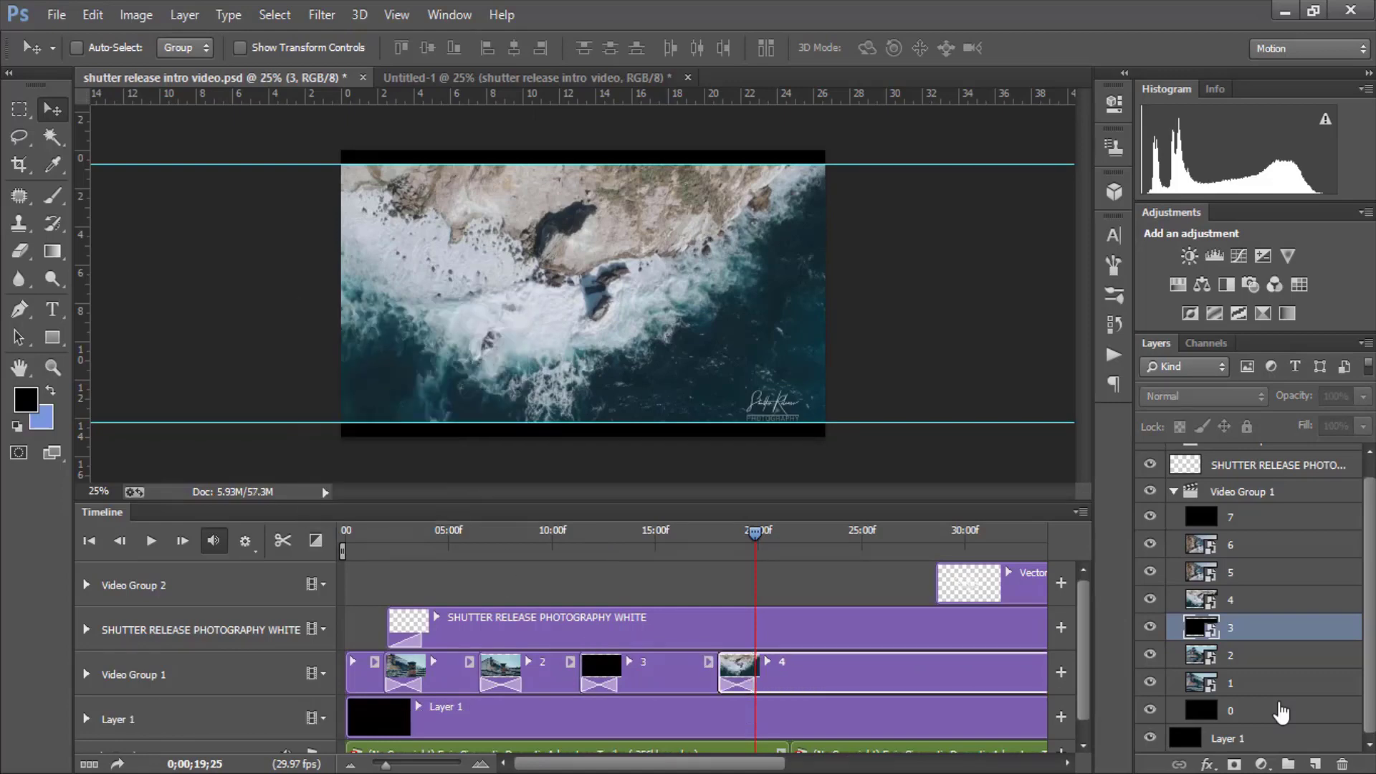
# Apply a 1.83 s Cross Fade transition between clips 4 and 5 in Video Group 1
pyautogui.hscroll(5, 696, 646)
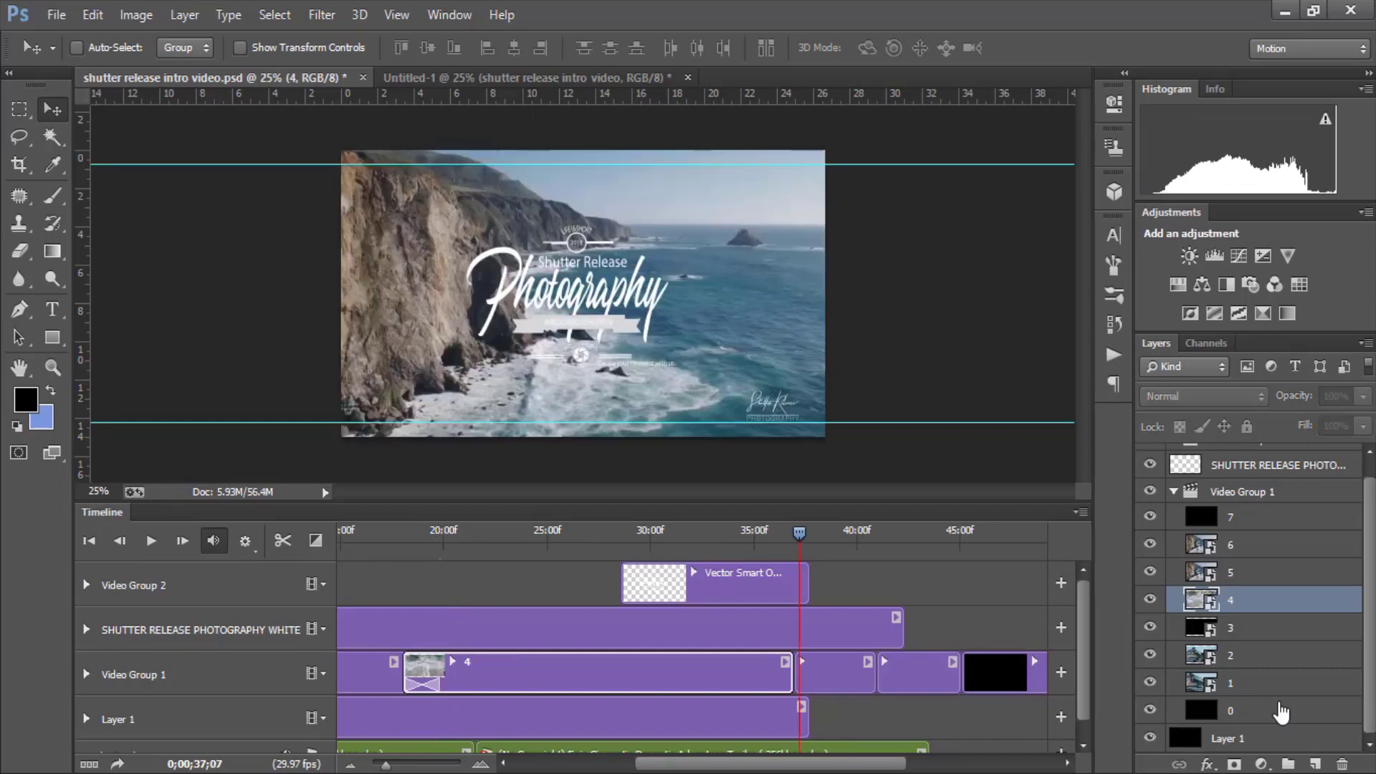
pyautogui.click(315, 540)
pyautogui.moveTo(365, 374); pyautogui.dragTo(793, 677)
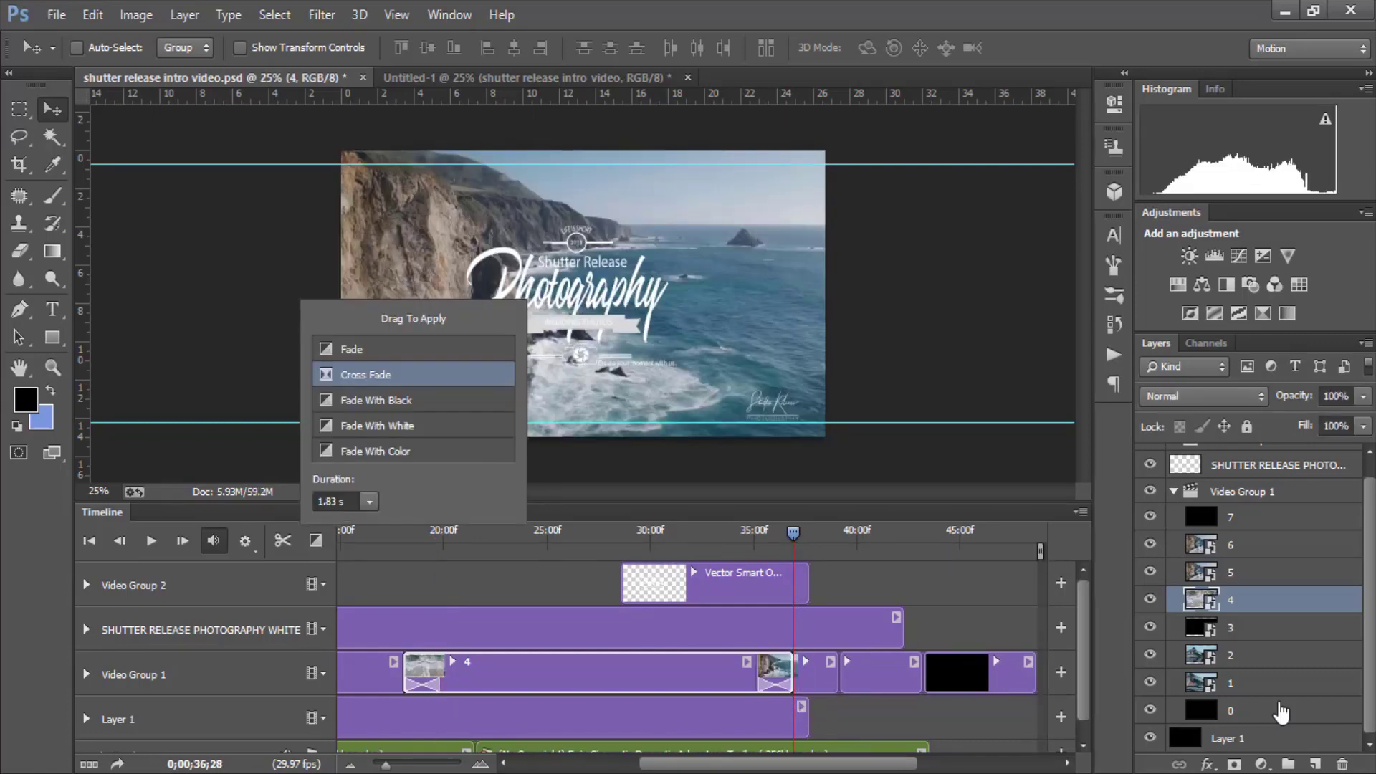
# Apply a 1.83 s Cross Fade transition between clips 5 and 6 in Video Group 1
pyautogui.click(880, 672)
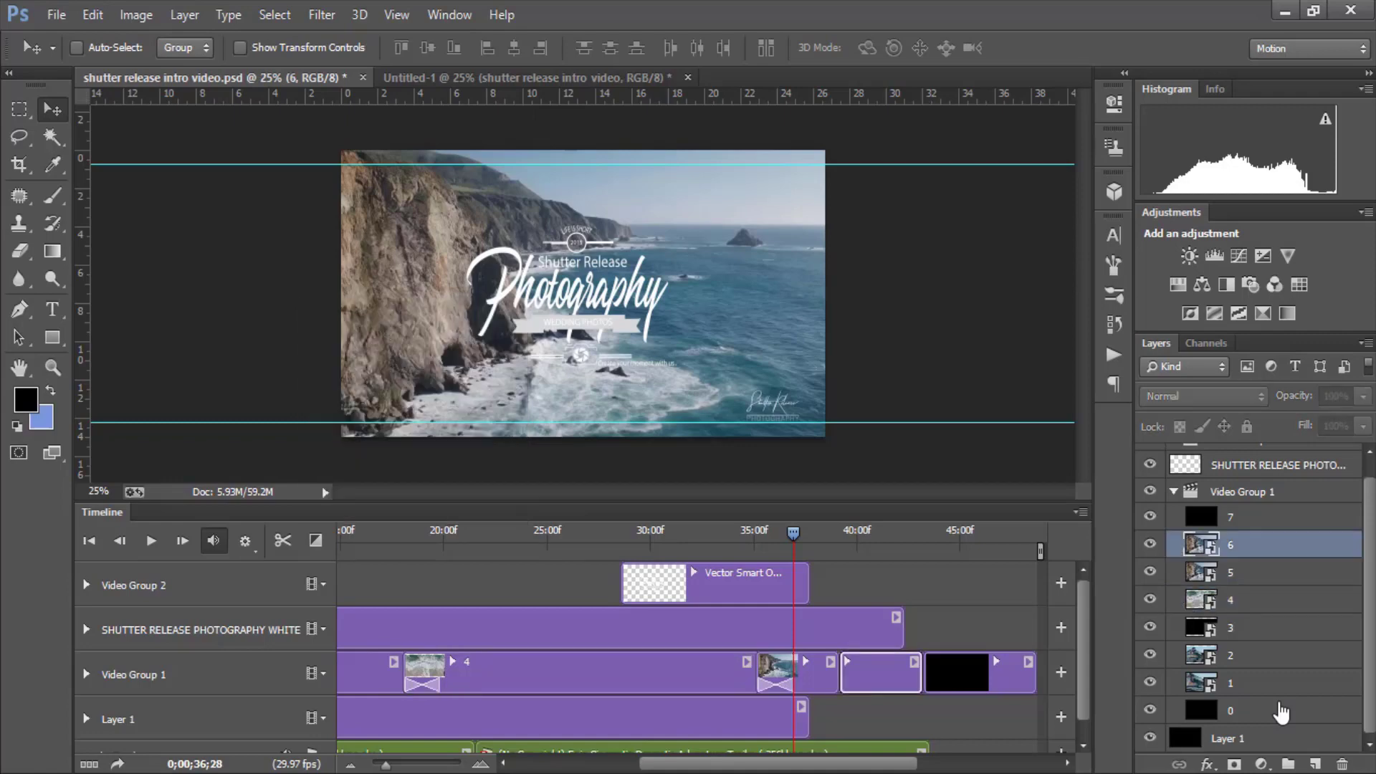
pyautogui.moveTo(793, 532); pyautogui.dragTo(844, 533)
pyautogui.click(315, 540)
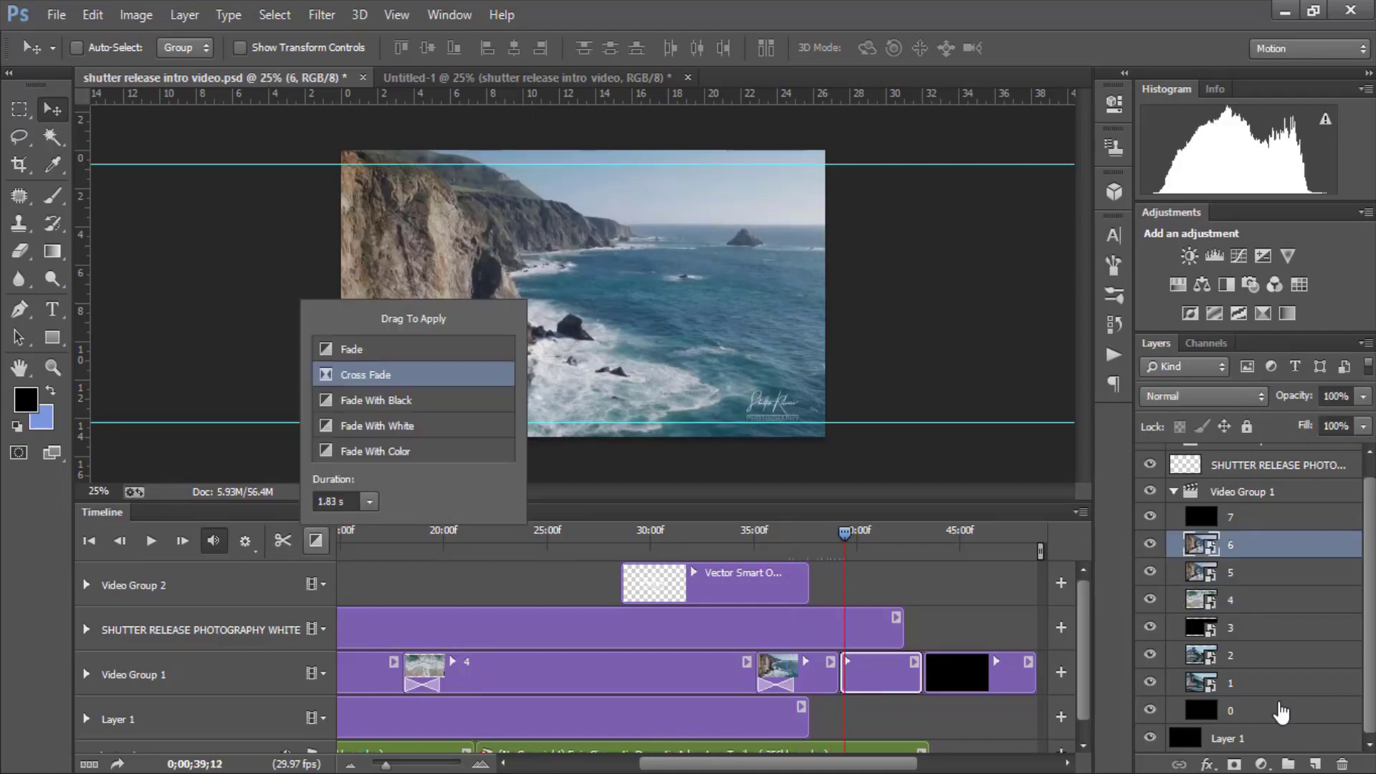
pyautogui.moveTo(365, 375); pyautogui.dragTo(839, 673)
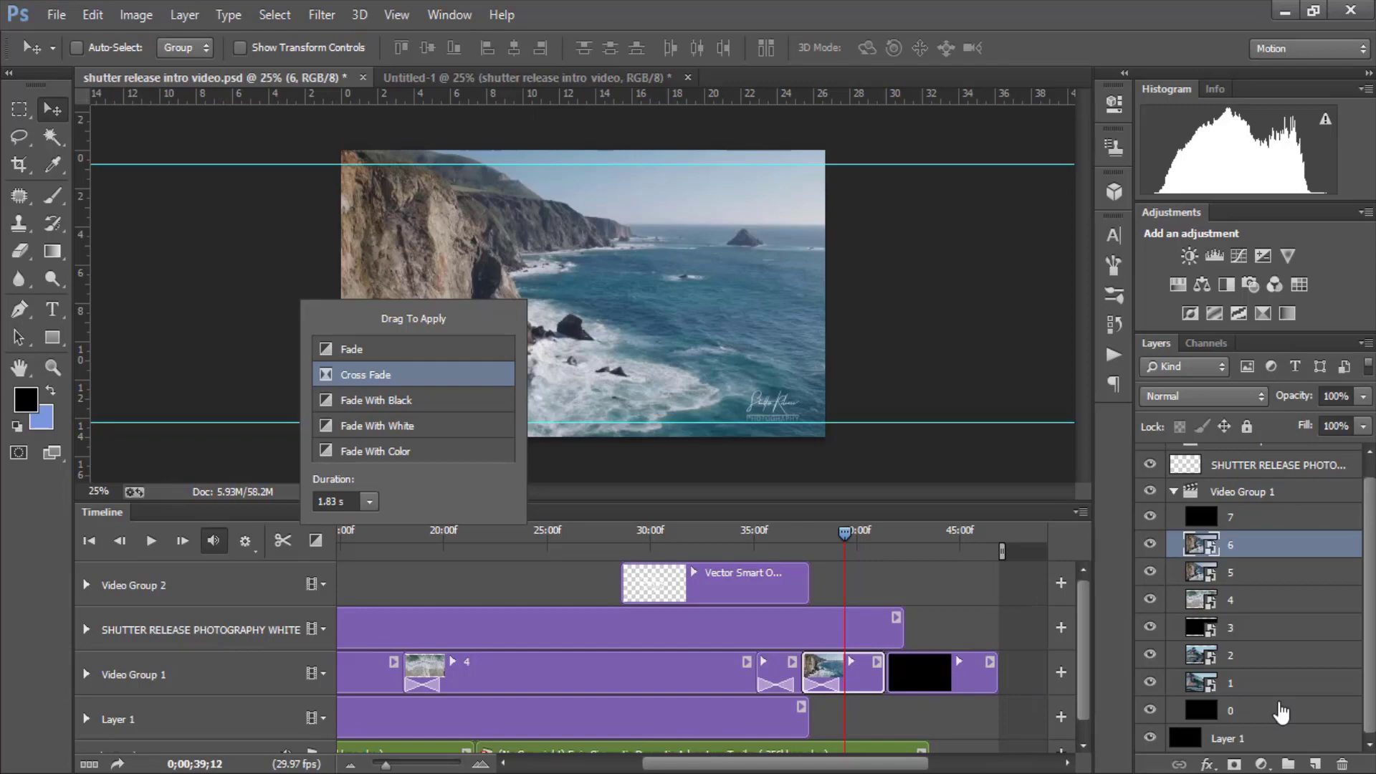
# Apply a 1.83 s Cross Fade transition between clips 6 and 7 in Video Group 1
pyautogui.moveTo(844, 533); pyautogui.dragTo(891, 533)
pyautogui.click(316, 540)
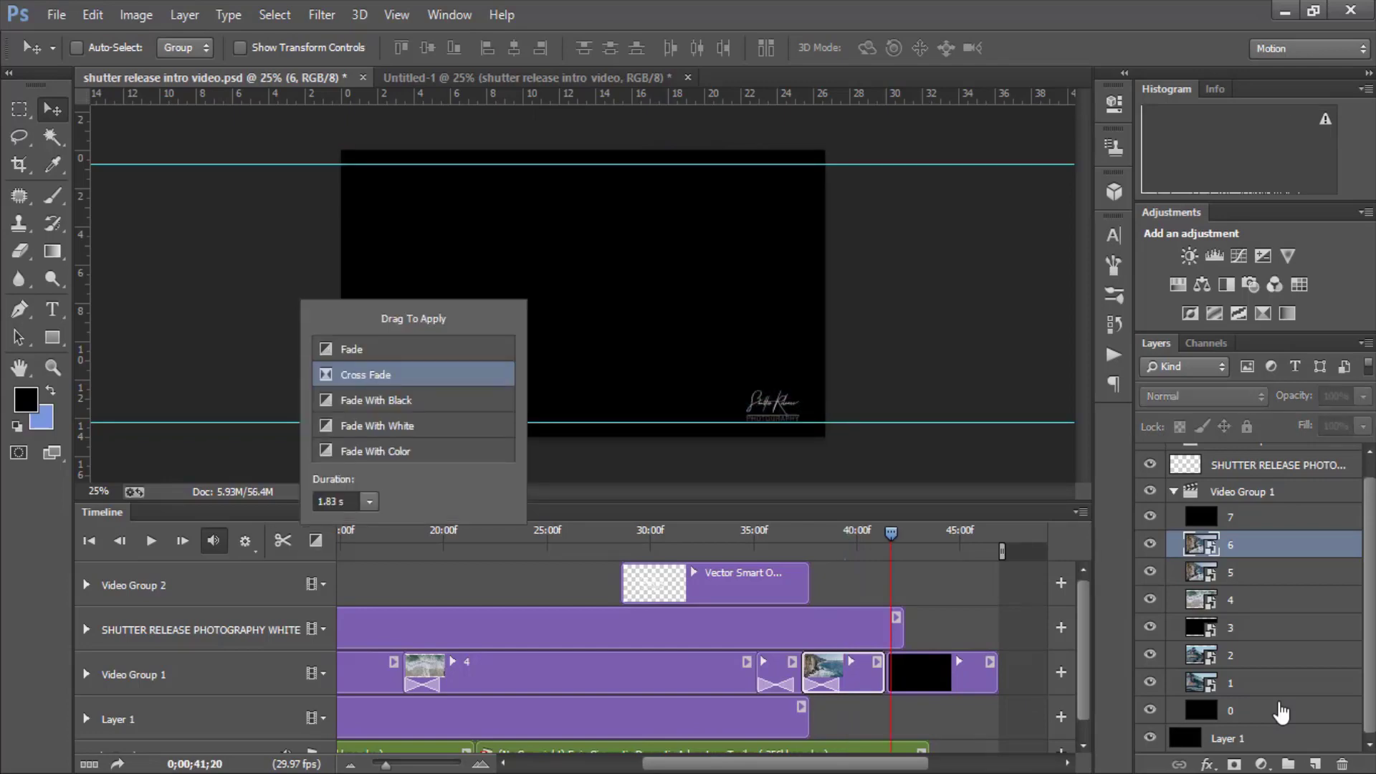
pyautogui.moveTo(365, 375); pyautogui.dragTo(883, 685)
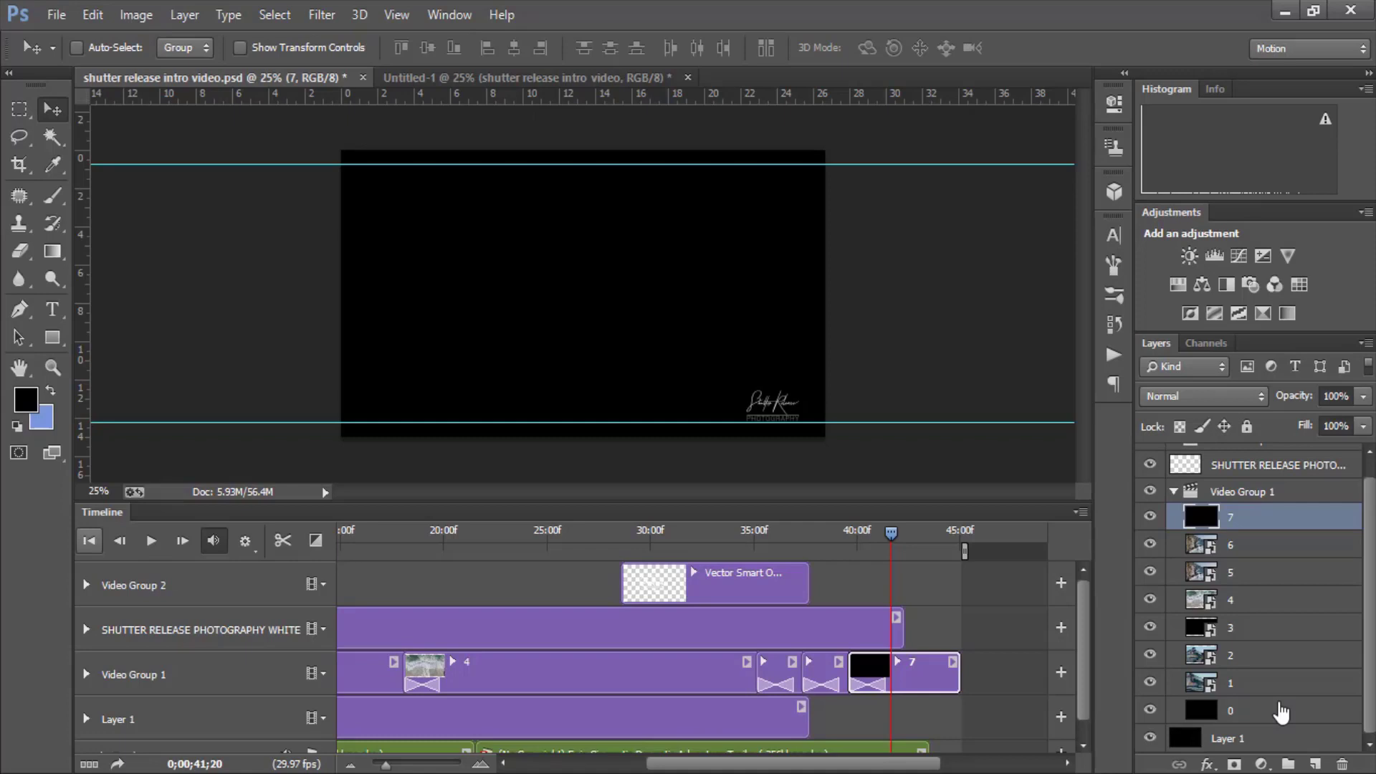
# Return the playhead to the start of the timeline and select the SHUTTER RELEASE PHOTOGRAPHY WHITE layer with Video Group 1 collapsed
pyautogui.press('Home')
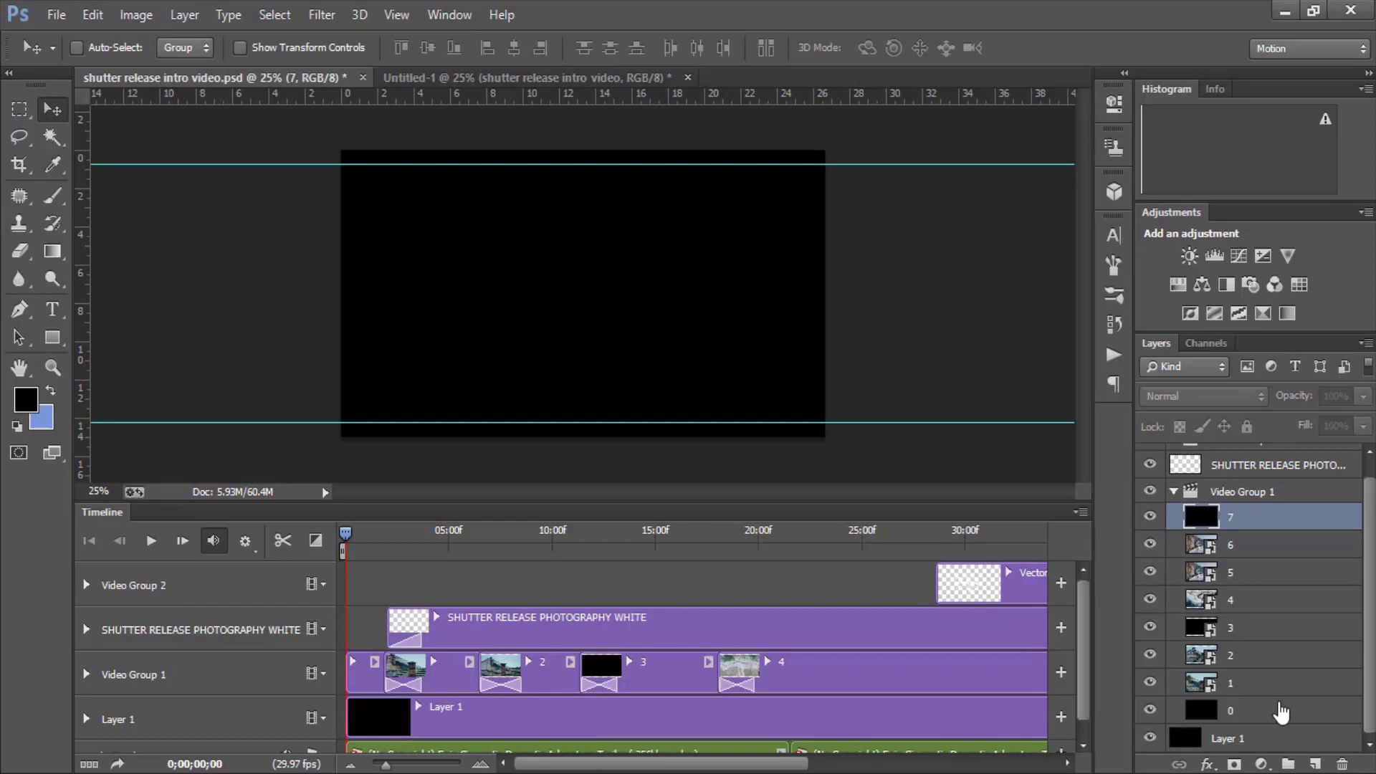
pyautogui.hotkey('ctrl', 'alt', 'z')
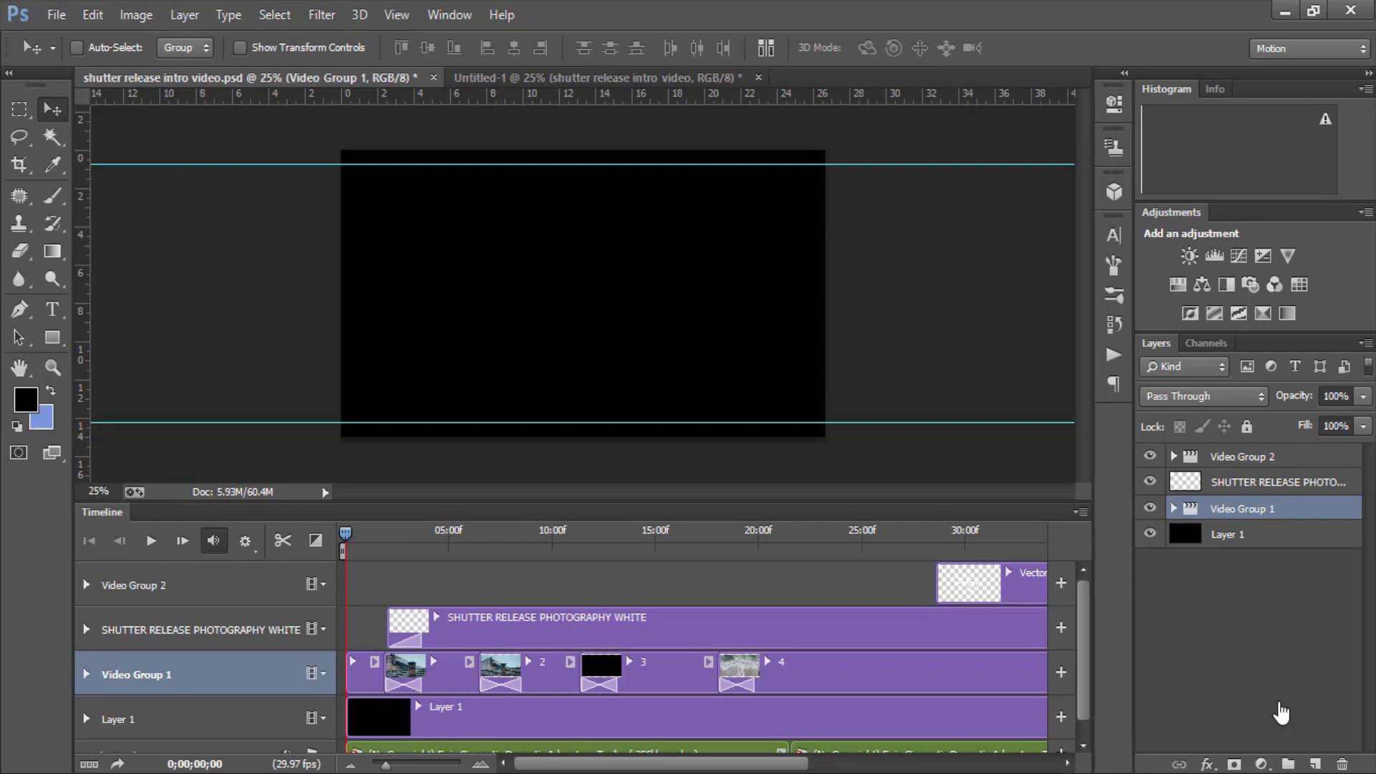
pyautogui.hotkey('alt', ']')
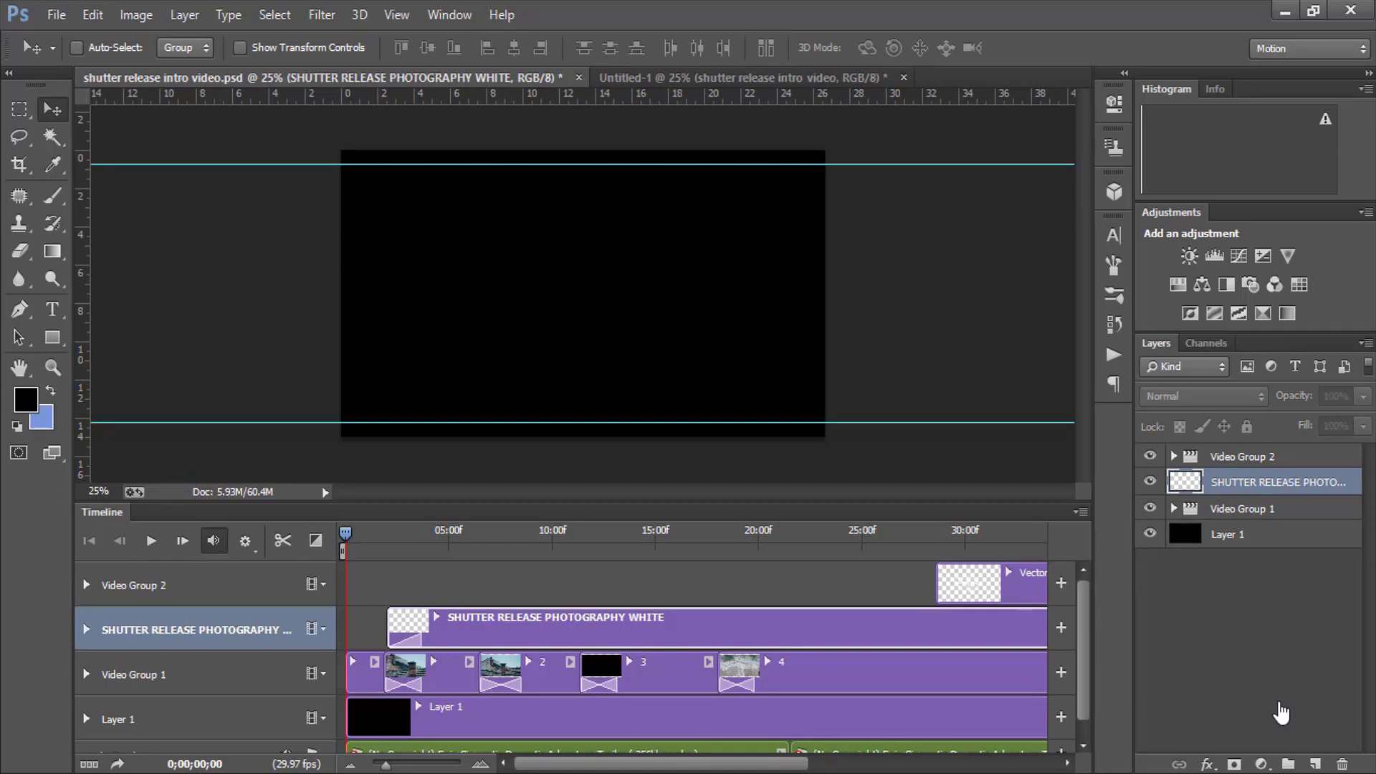
# Examine the opening fade-in by moving the playhead back and forth across the start of the SHUTTER RELEASE PHOTOGRAPHY WHITE clip
pyautogui.press('space')
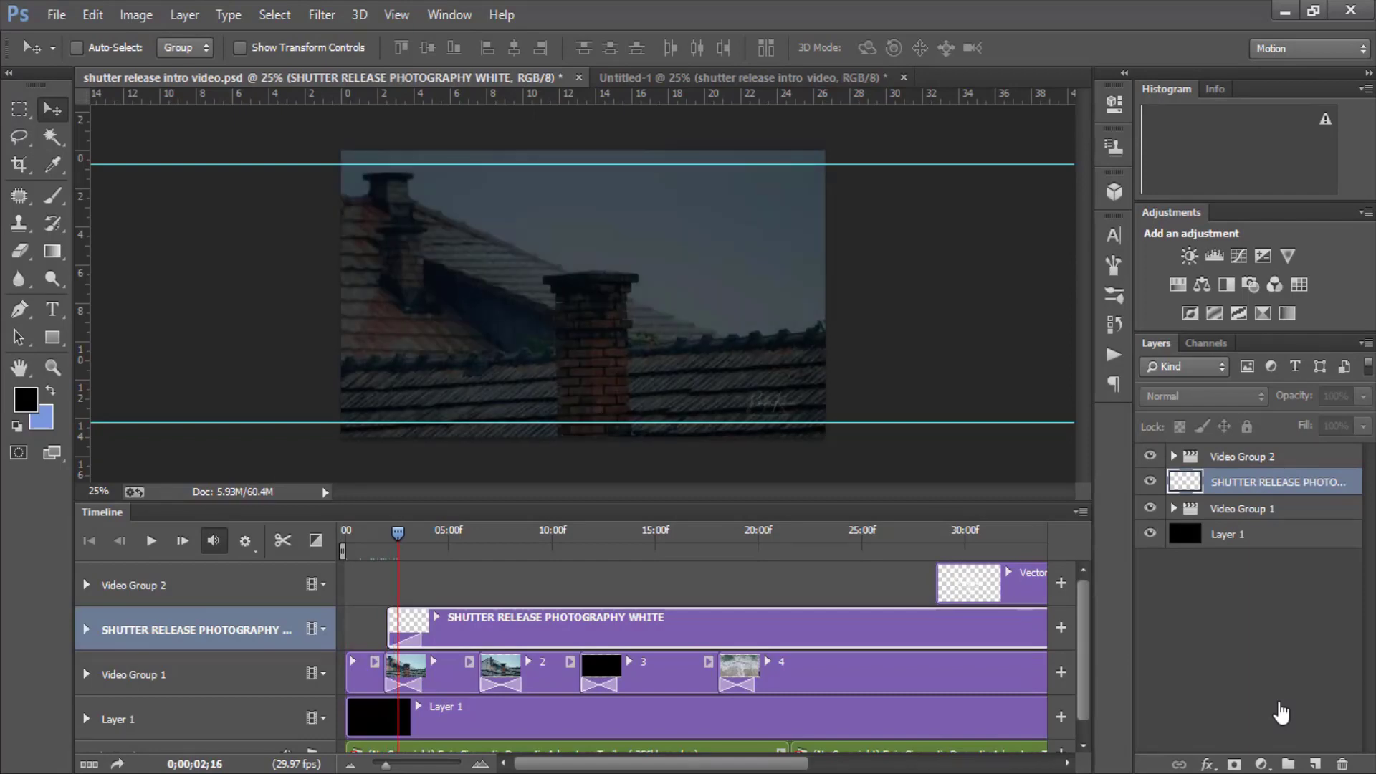
pyautogui.press('Left')
pyautogui.press('Left')
pyautogui.press('Left')
pyautogui.press('Left')
pyautogui.press('Left')
pyautogui.press('Left')
pyautogui.press('Left')
pyautogui.press('Left')
pyautogui.press('Left')
pyautogui.press('Left')
pyautogui.press('Left')
pyautogui.press('Left')
pyautogui.press('Left')
pyautogui.press('Left')
pyautogui.press('Left')
pyautogui.press('Left')
pyautogui.press('Left')
pyautogui.press('Left')
pyautogui.press('Left')
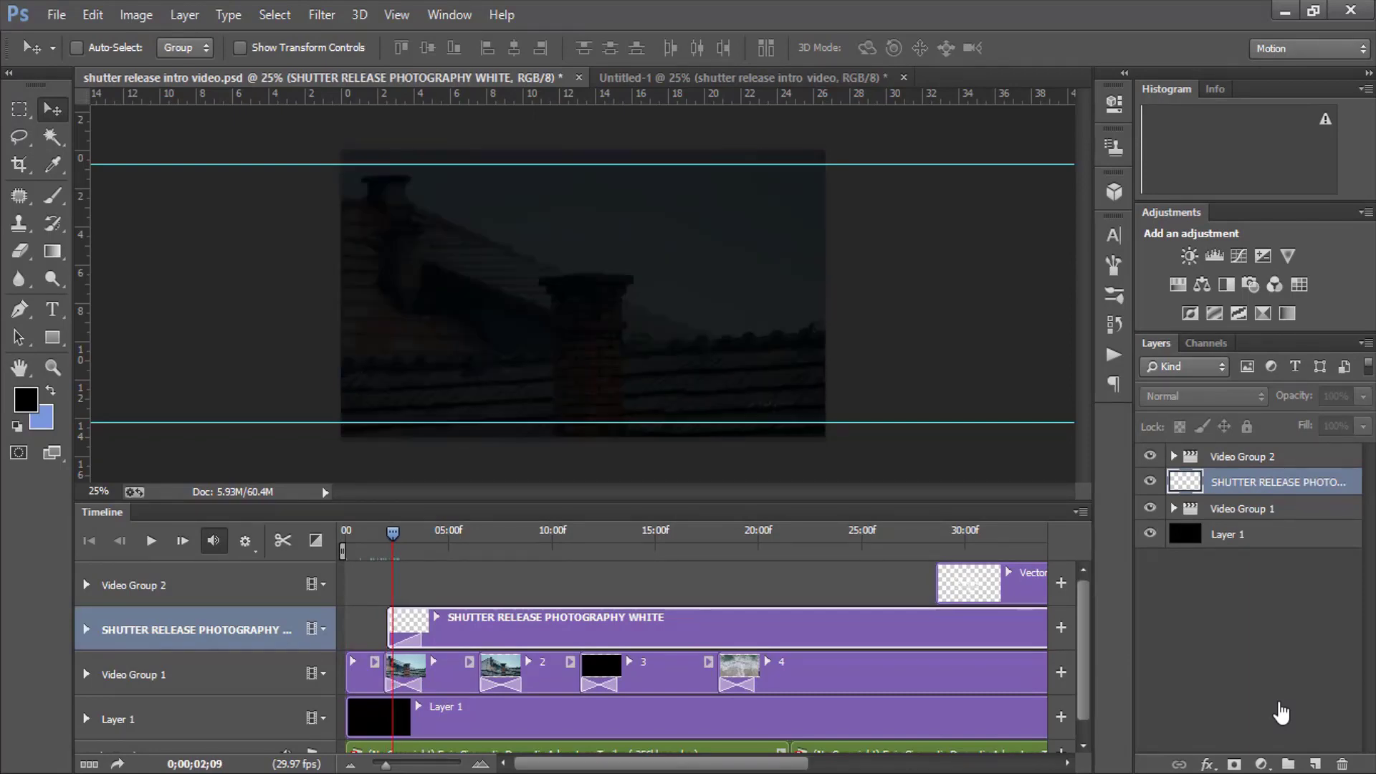
pyautogui.press('Right')
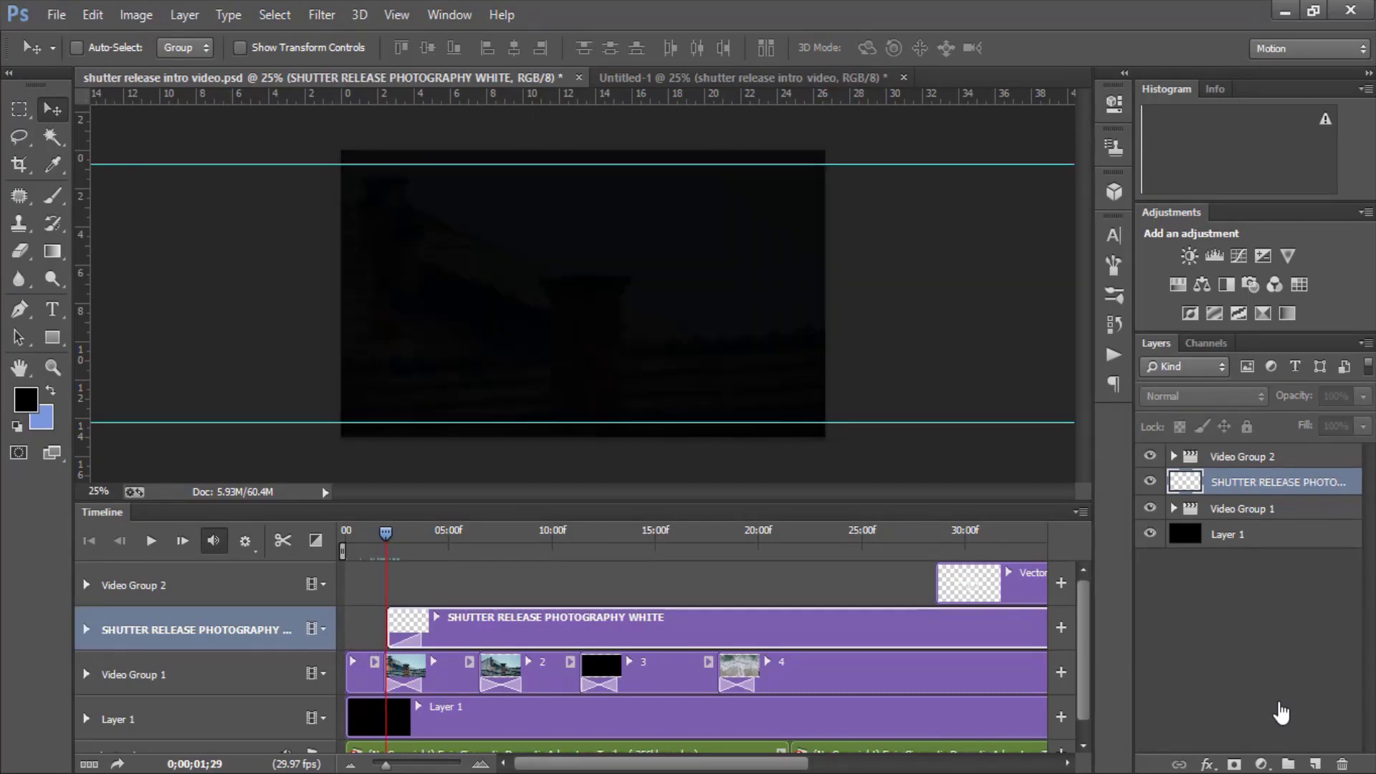
pyautogui.press('Right')
pyautogui.press('Right')
pyautogui.press('Right')
pyautogui.press('Right')
pyautogui.press('Right')
pyautogui.press('Right')
pyautogui.press('Right')
pyautogui.press('Right')
pyautogui.press('Right')
pyautogui.press('Right')
pyautogui.press('Right')
pyautogui.press('Right')
pyautogui.press('Right')
pyautogui.press('Right')
pyautogui.press('Right')
pyautogui.press('Right')
pyautogui.press('Right')
pyautogui.press('Right')
pyautogui.press('Right')
pyautogui.press('Right')
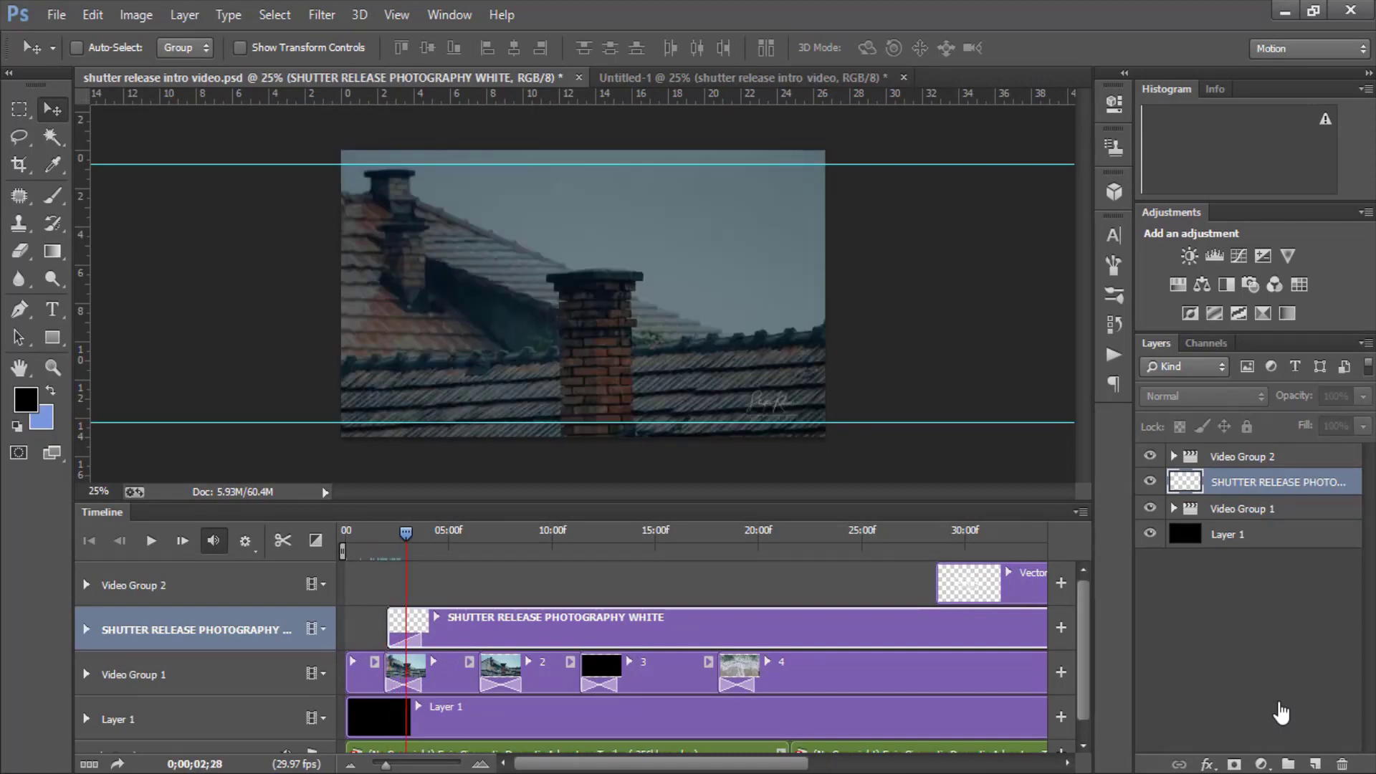
pyautogui.press('Right')
pyautogui.press('Right')
pyautogui.press('Right')
pyautogui.press('Right')
pyautogui.press('Right')
pyautogui.press('Right')
pyautogui.press('Right')
pyautogui.press('Right')
pyautogui.press('Right')
pyautogui.press('Right')
pyautogui.press('Right')
pyautogui.press('Right')
pyautogui.press('Right')
pyautogui.press('Right')
pyautogui.press('Right')
pyautogui.press('Right')
pyautogui.press('Right')
pyautogui.press('Right')
pyautogui.press('Right')
pyautogui.press('Right')
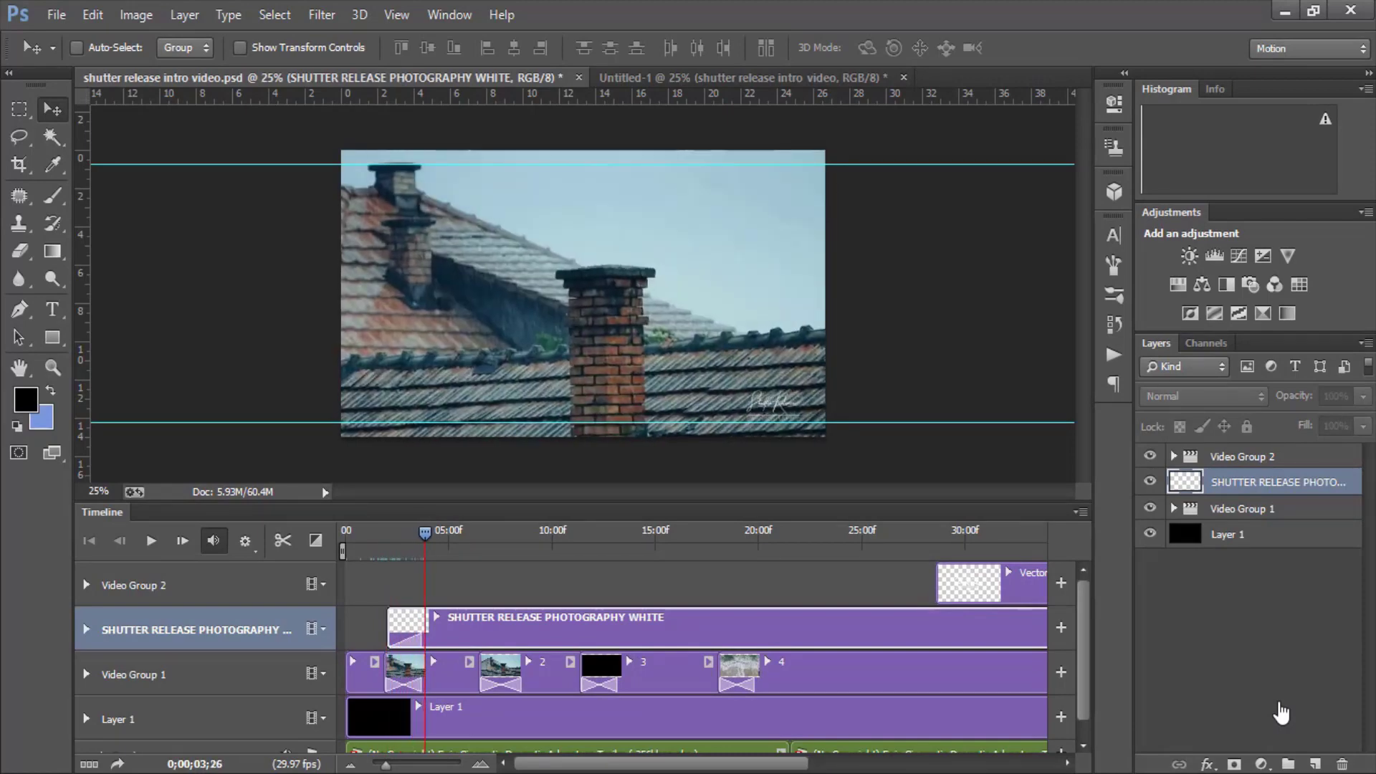
pyautogui.press('Left')
pyautogui.press('Left')
pyautogui.press('Left')
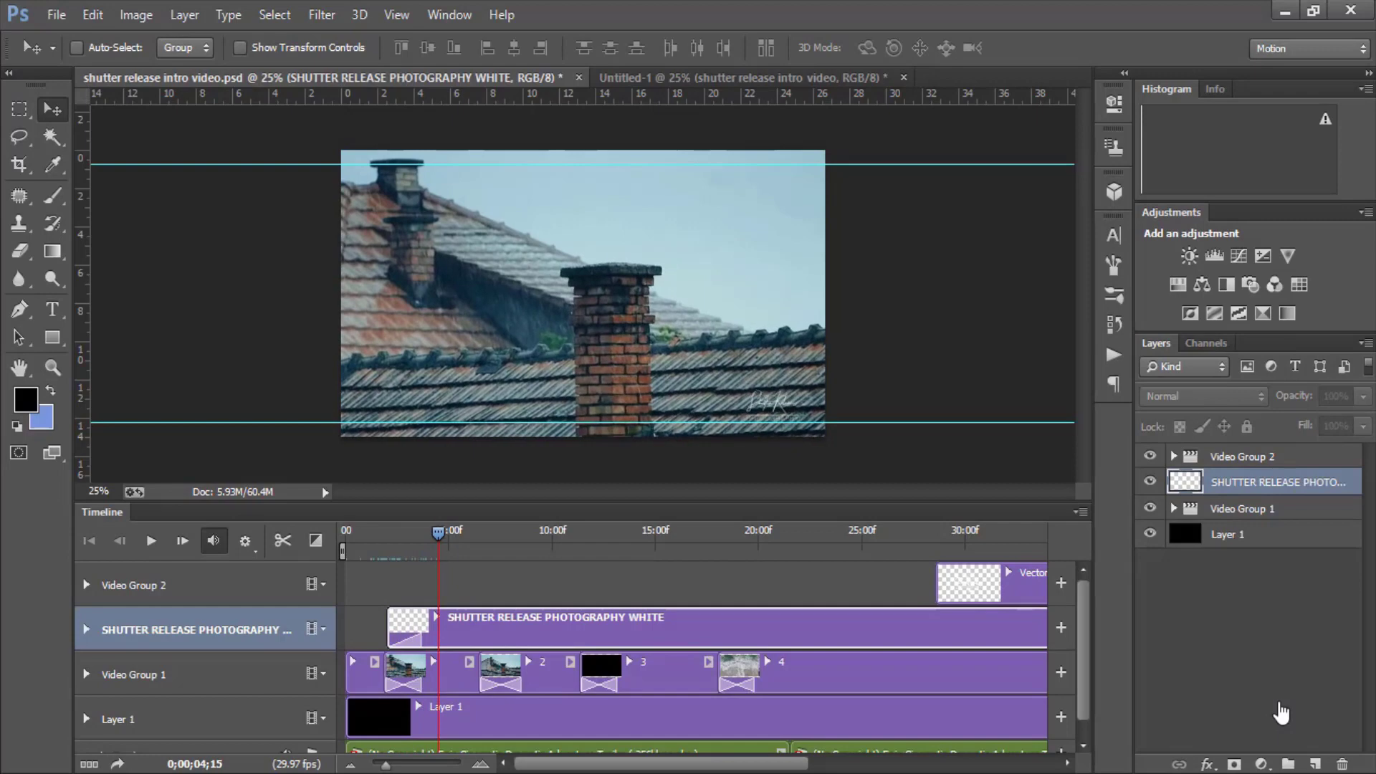
pyautogui.press('Left')
pyautogui.press('Left')
pyautogui.press('Left')
pyautogui.press('Left')
pyautogui.press('Left')
pyautogui.press('Left')
pyautogui.press('Left')
pyautogui.press('Left')
pyautogui.press('Left')
pyautogui.press('Left')
pyautogui.press('Left')
pyautogui.press('Left')
pyautogui.press('Left')
pyautogui.press('Left')
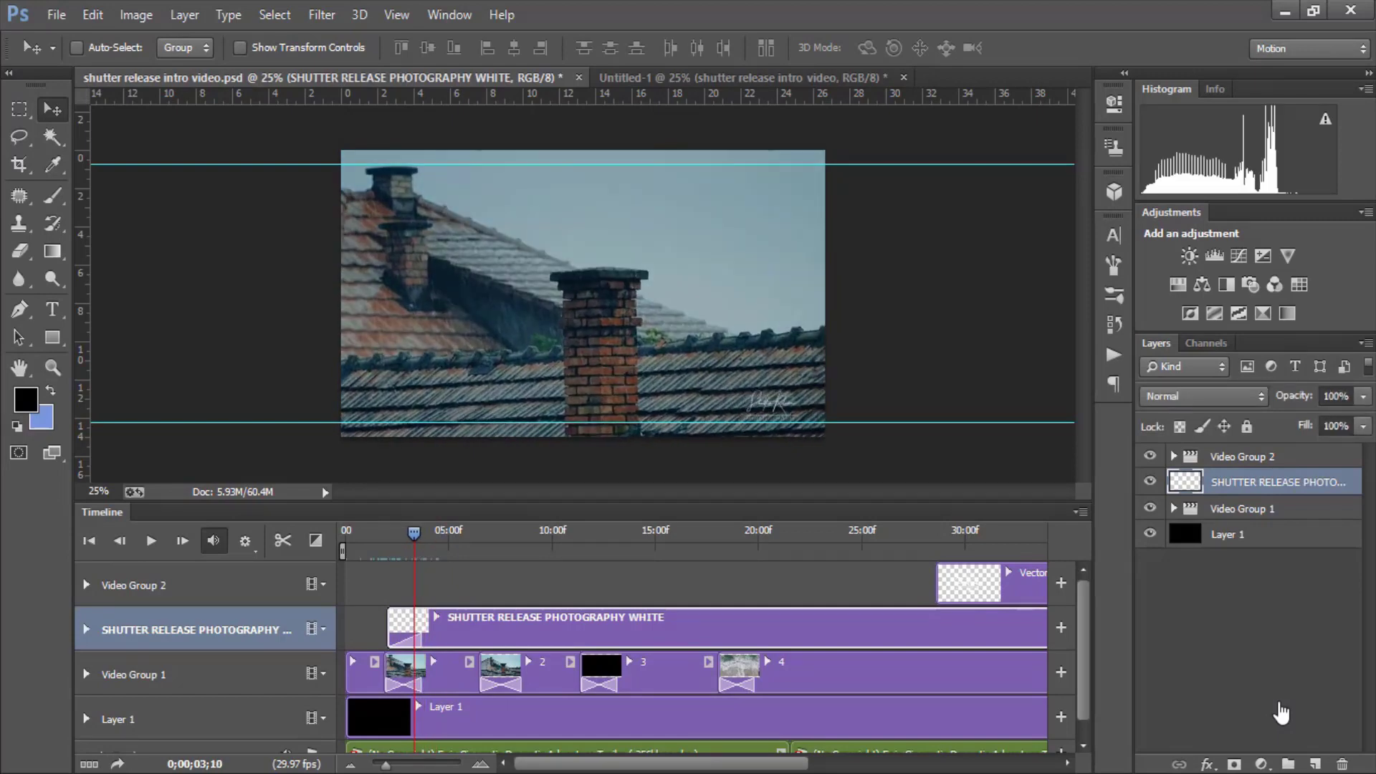
# Check the type and duration of the transition at the start of the SHUTTER RELEASE PHOTOGRAPHY WHITE clip
pyautogui.click(1281, 713)
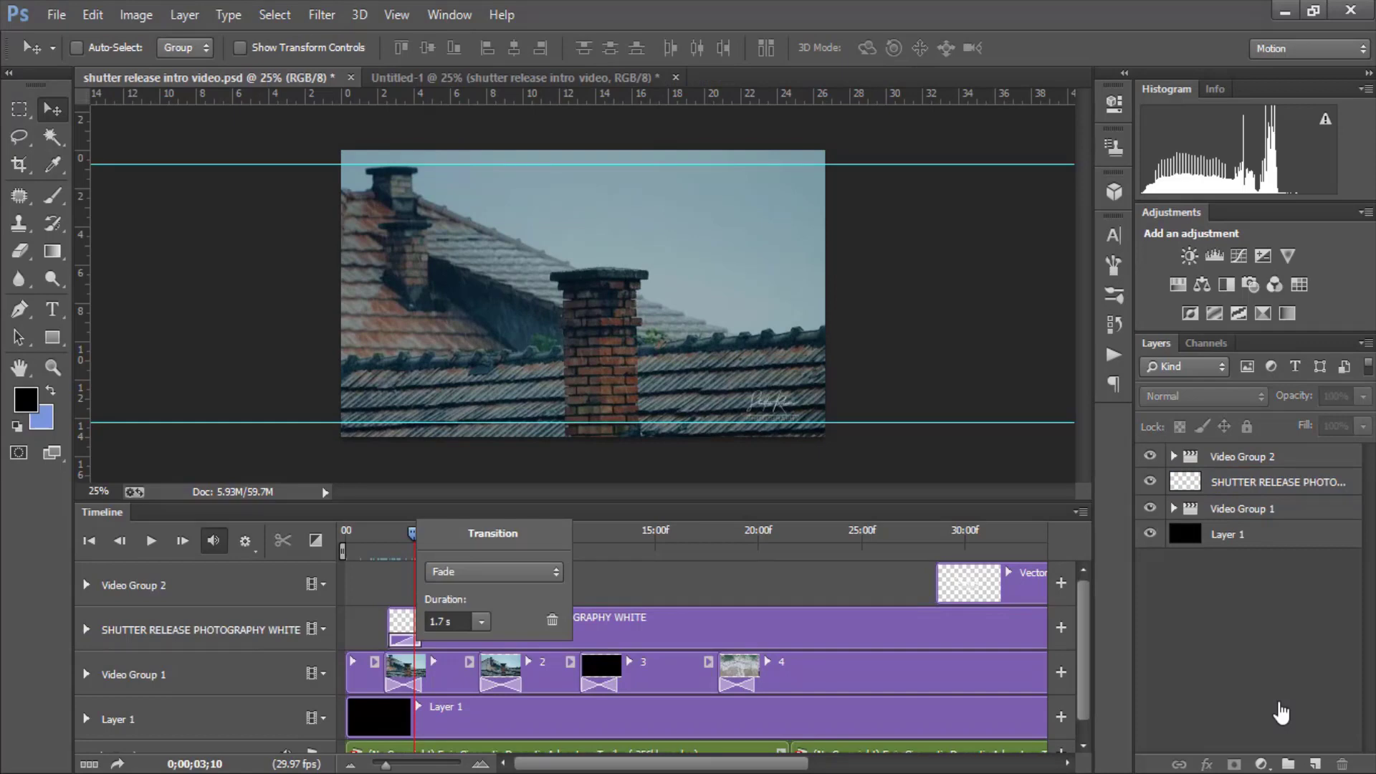
pyautogui.hotkey('alt', 'Down')
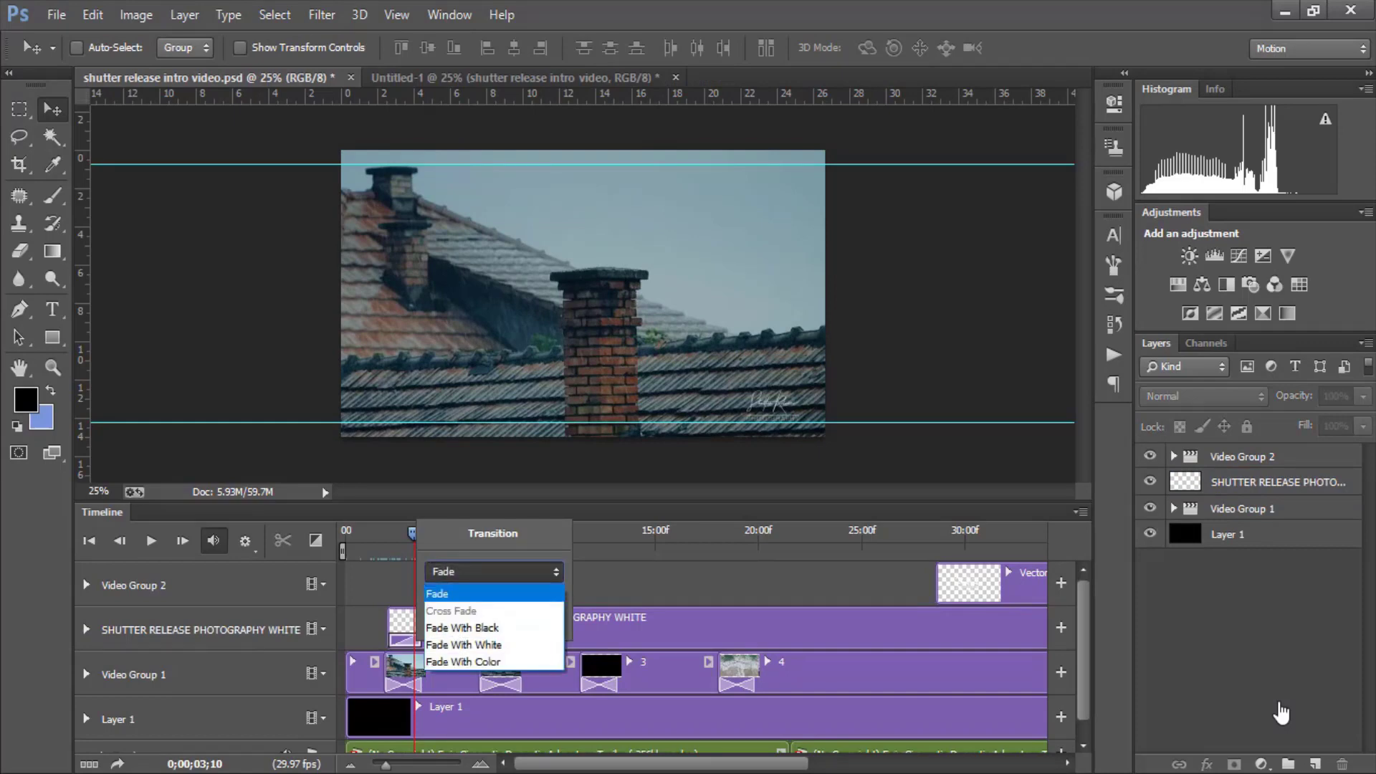
pyautogui.press('Escape')
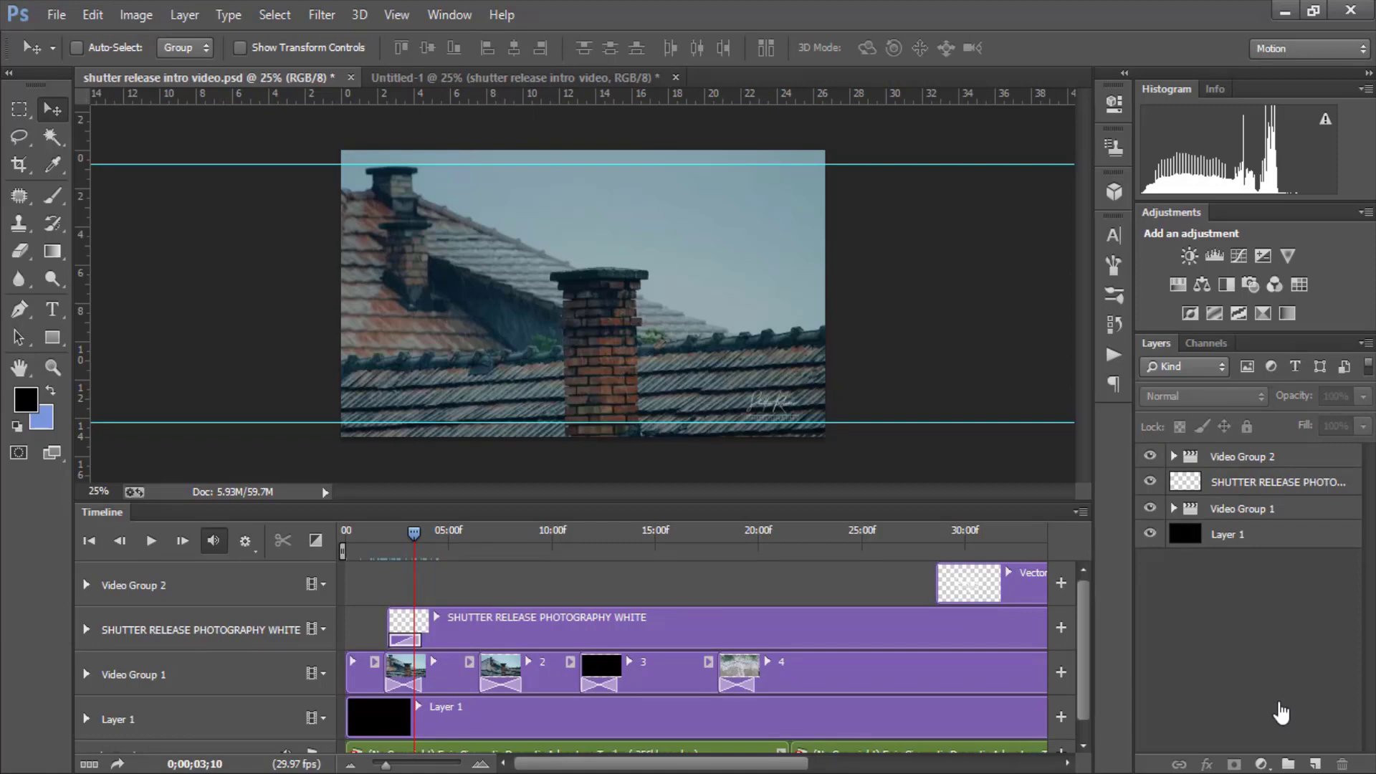
# Move the playhead near the start of the Vector Smart Object clip in Video Group 2 and select that clip
pyautogui.press('space')
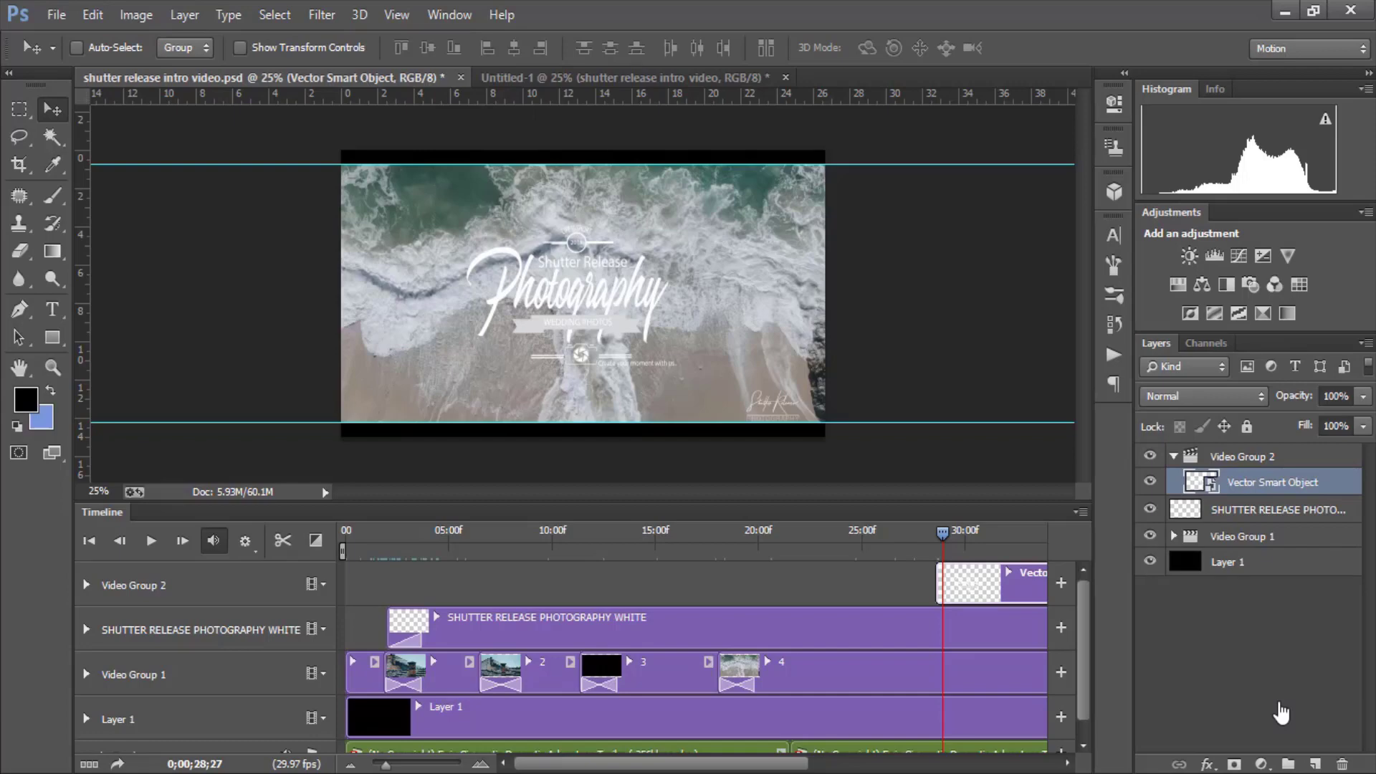
# Apply a 1.83 s Fade to the start of the Vector Smart Object clip and play it back
pyautogui.press('Left')
pyautogui.press('Left')
pyautogui.press('Left')
pyautogui.press('Left')
pyautogui.press('Left')
pyautogui.press('Left')
pyautogui.press('Left')
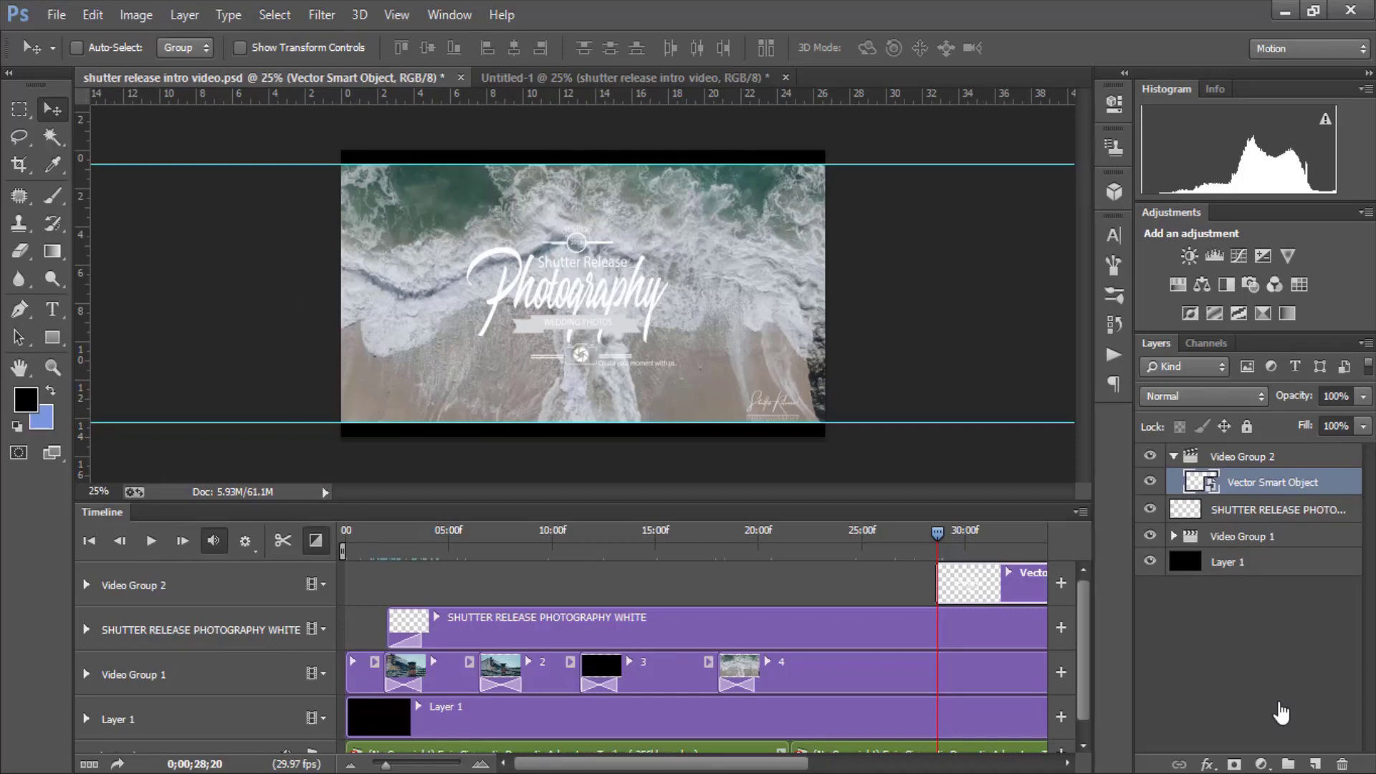
pyautogui.click(315, 540)
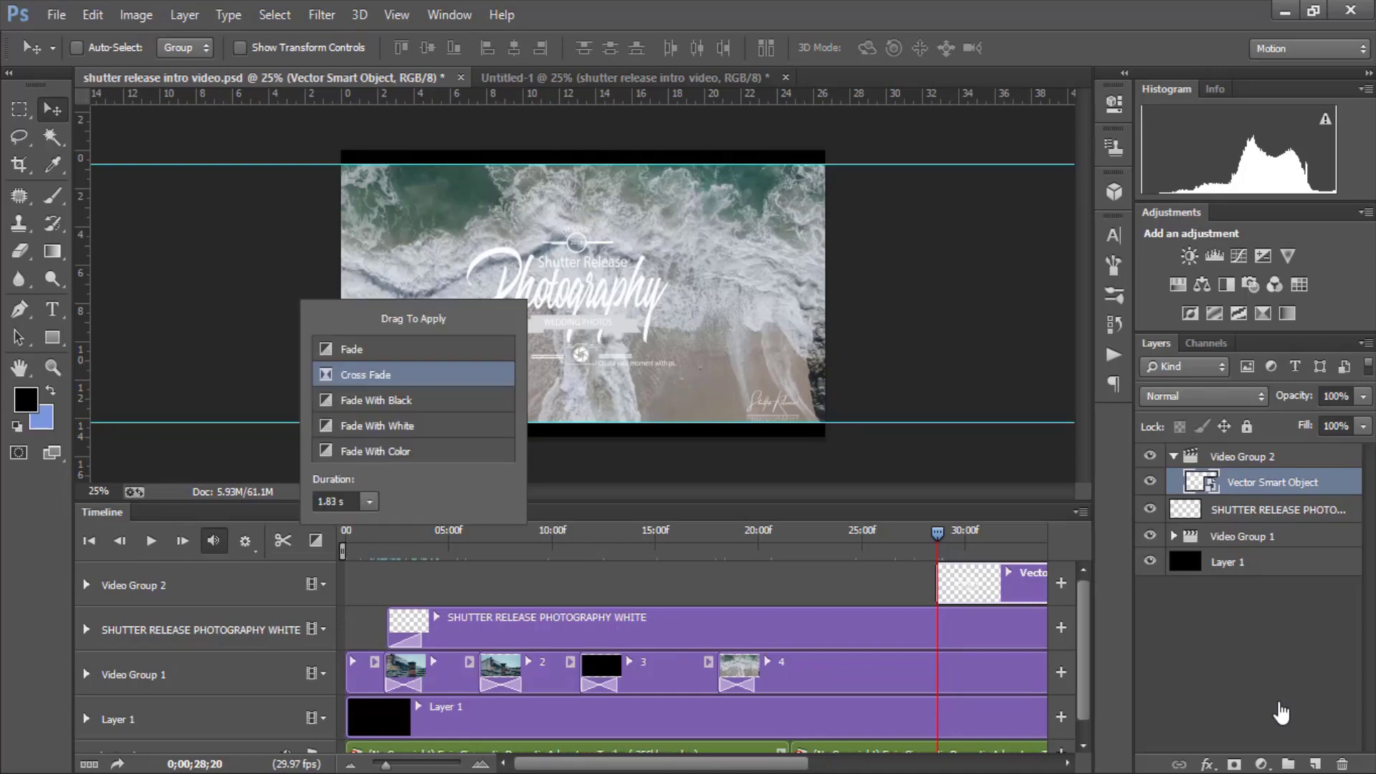
pyautogui.press('Up')
pyautogui.moveTo(412, 349); pyautogui.dragTo(954, 584)
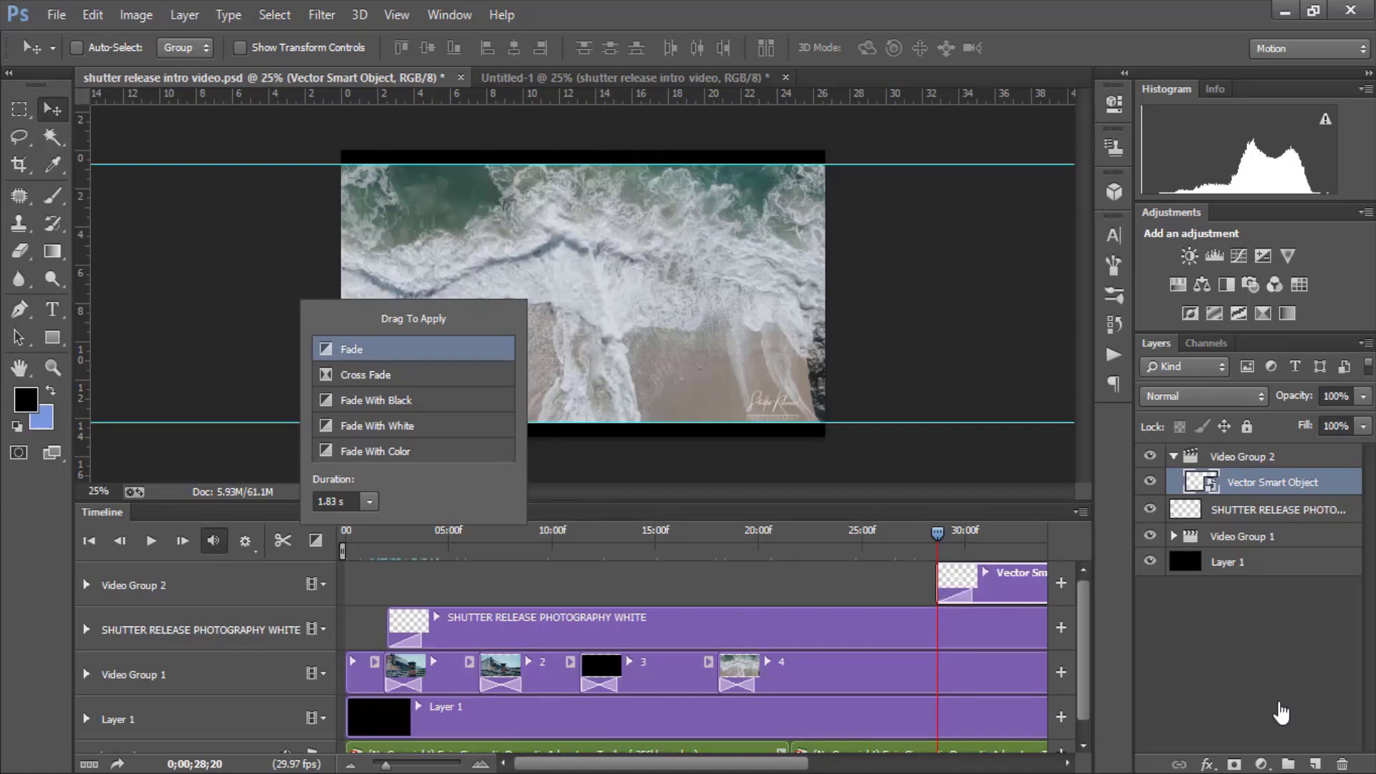
pyautogui.click(1281, 713)
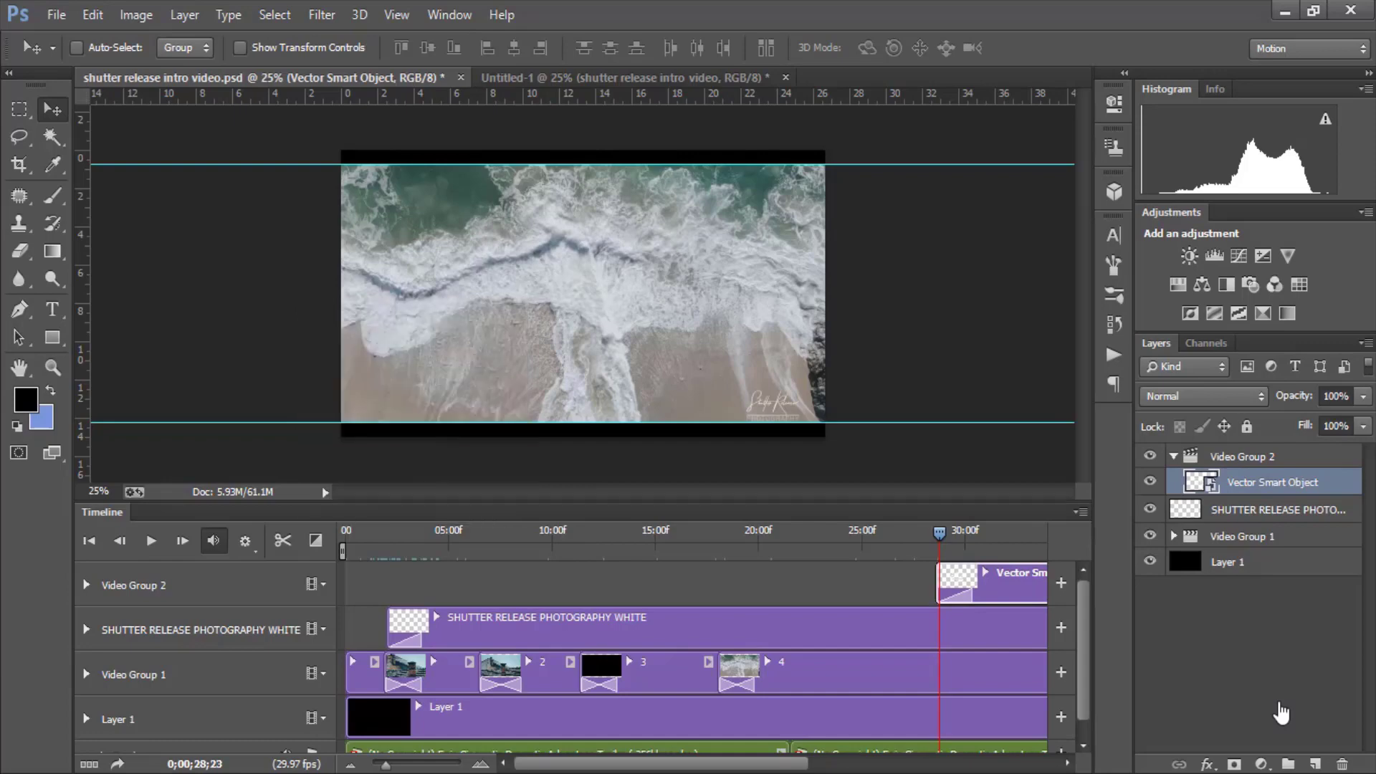
pyautogui.hotkey('shift', 'Left')
pyautogui.press('space')
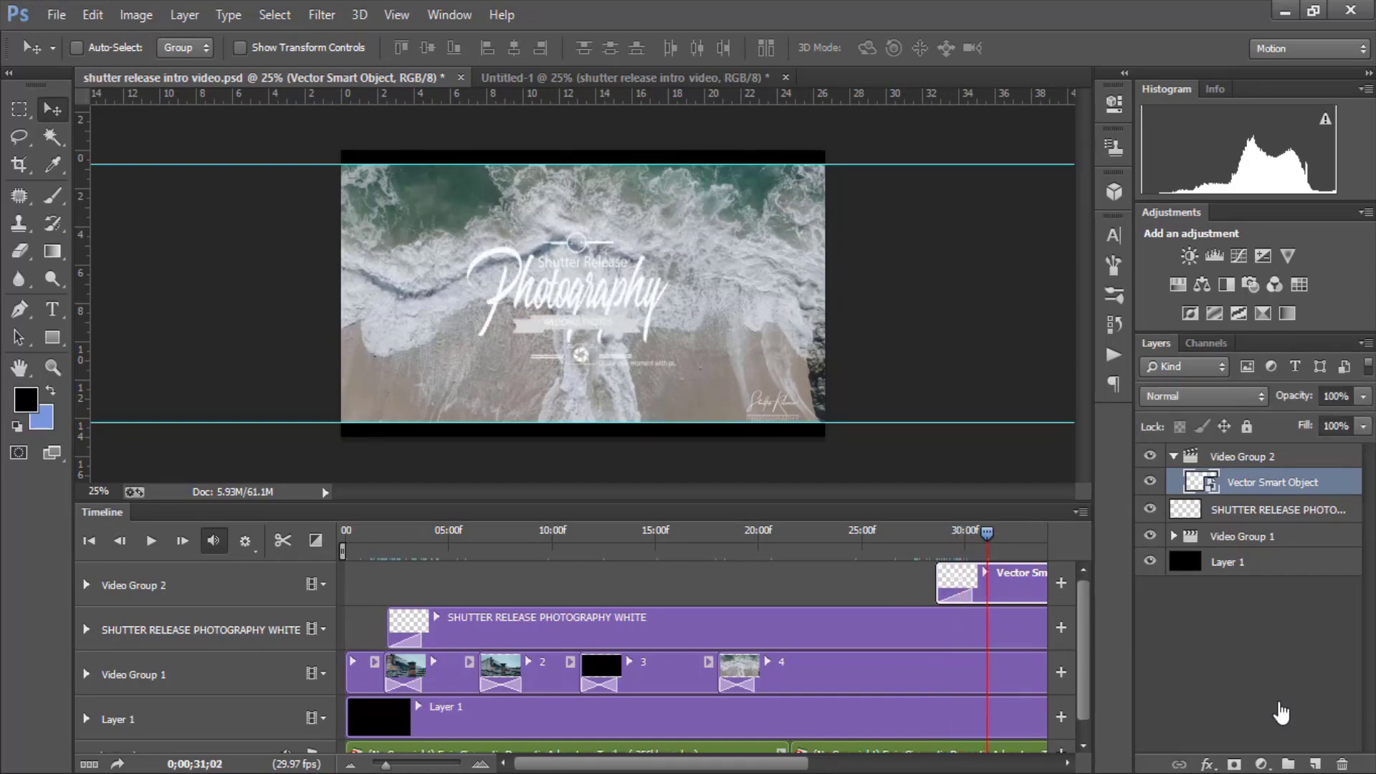
# Apply a 1.83 s Fade to the end of the Vector Smart Object clip
pyautogui.hscroll(6, 1281, 713)
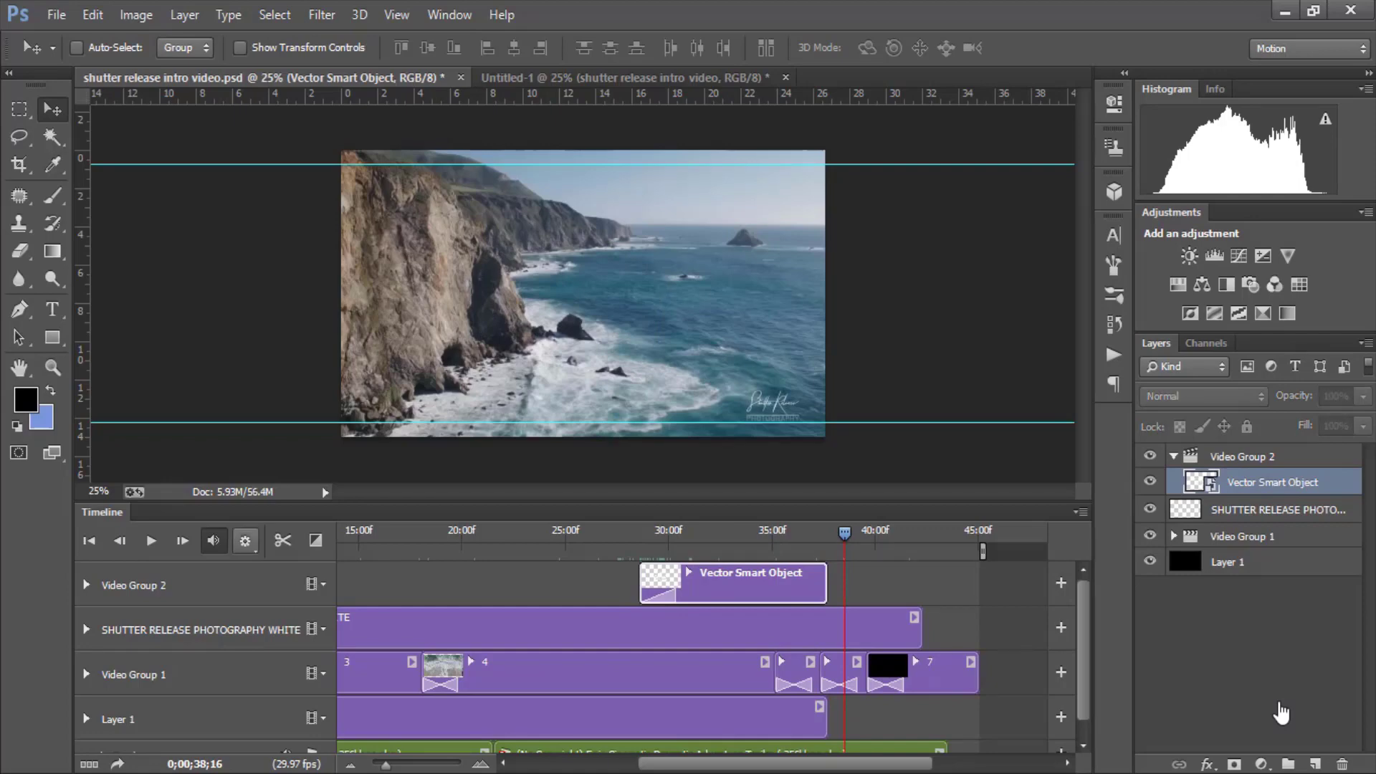
pyautogui.click(316, 540)
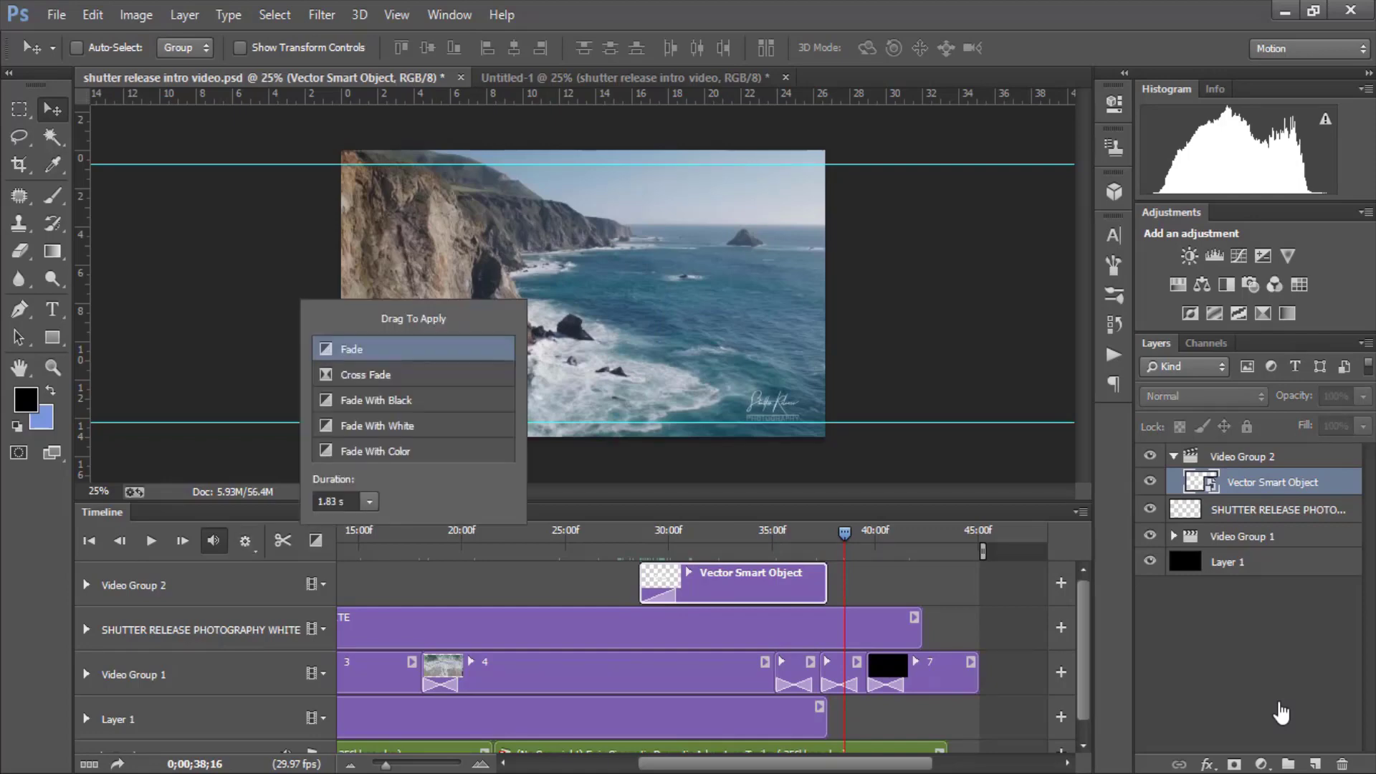
pyautogui.moveTo(402, 349); pyautogui.dragTo(817, 594)
# Apply a 1.83 s Fade to the end of the SHUTTER RELEASE PHOTOGRAPHY WHITE clip
pyautogui.click(875, 629)
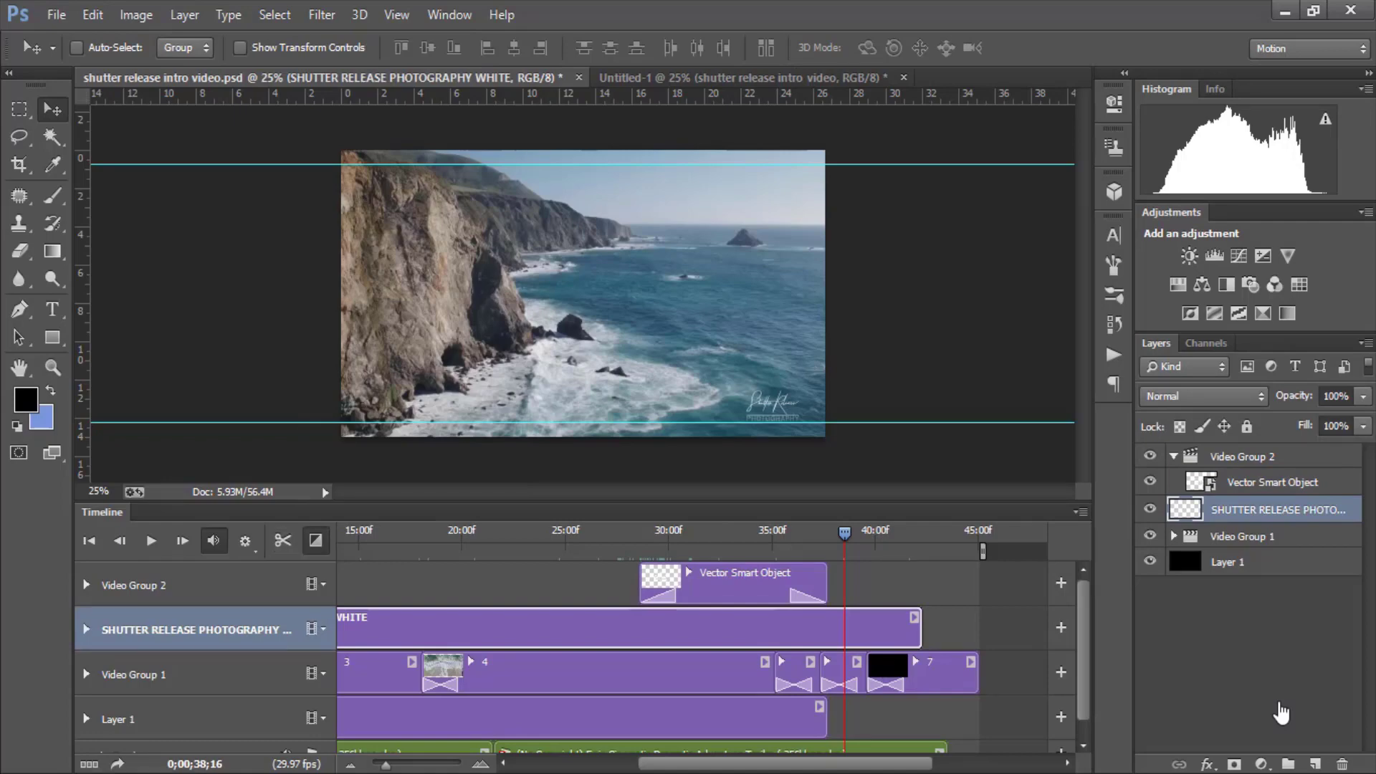
pyautogui.click(315, 540)
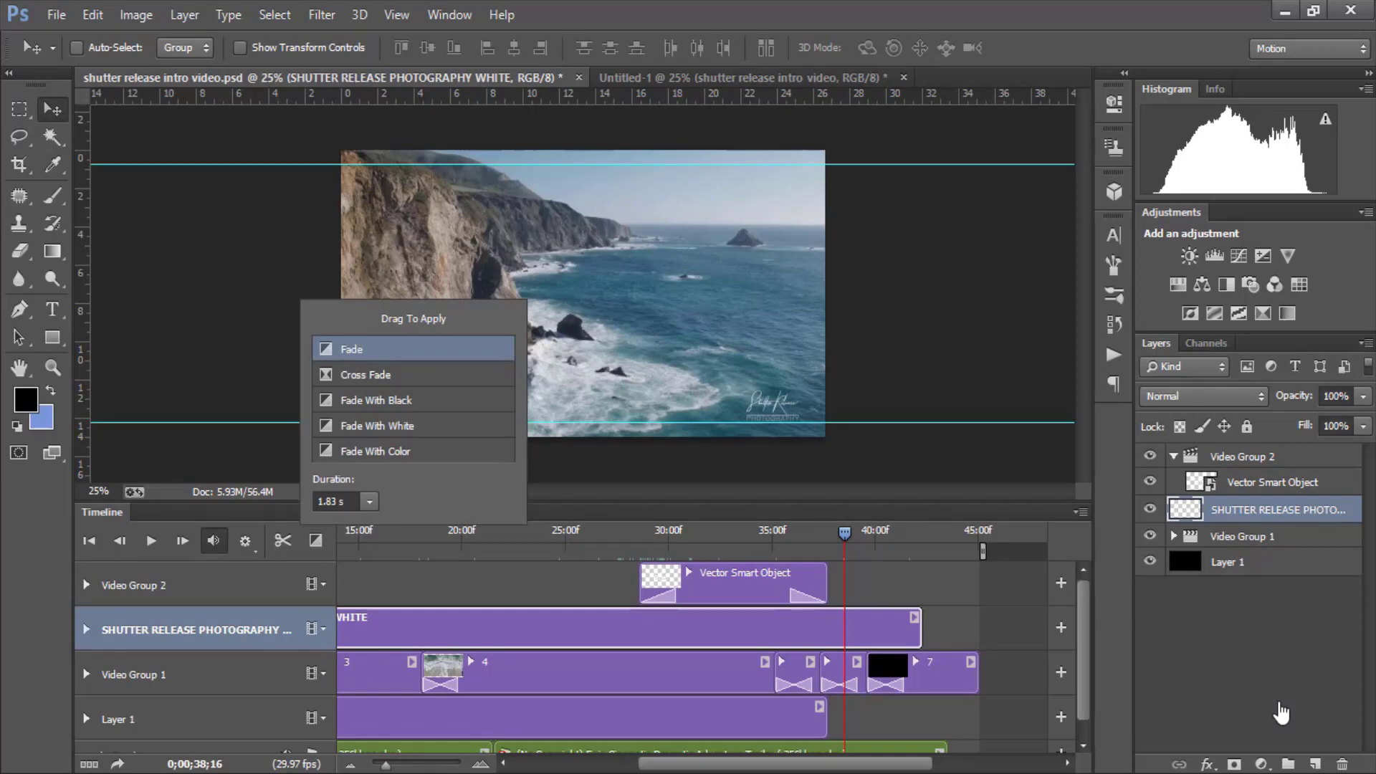
pyautogui.moveTo(326, 349); pyautogui.dragTo(903, 627)
pyautogui.click(1281, 713)
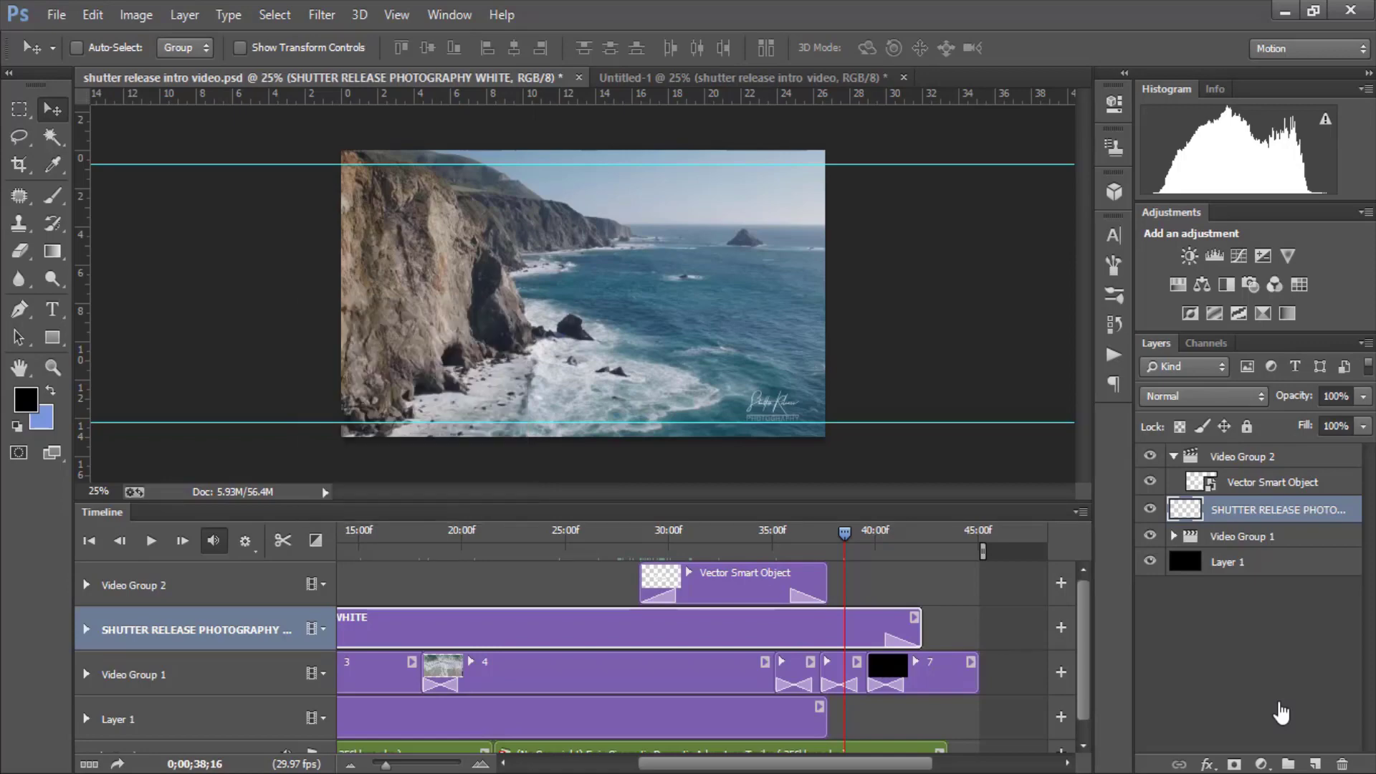
# Examine the fade-out at the end of the Vector Smart Object clip by moving the playhead through it frame by frame
pyautogui.press('Up')
pyautogui.hotkey('shift', 'Left')
pyautogui.hotkey('shift', 'Left')
pyautogui.hotkey('shift', 'Left')
pyautogui.hotkey('shift', 'Left')
pyautogui.hotkey('shift', 'Left')
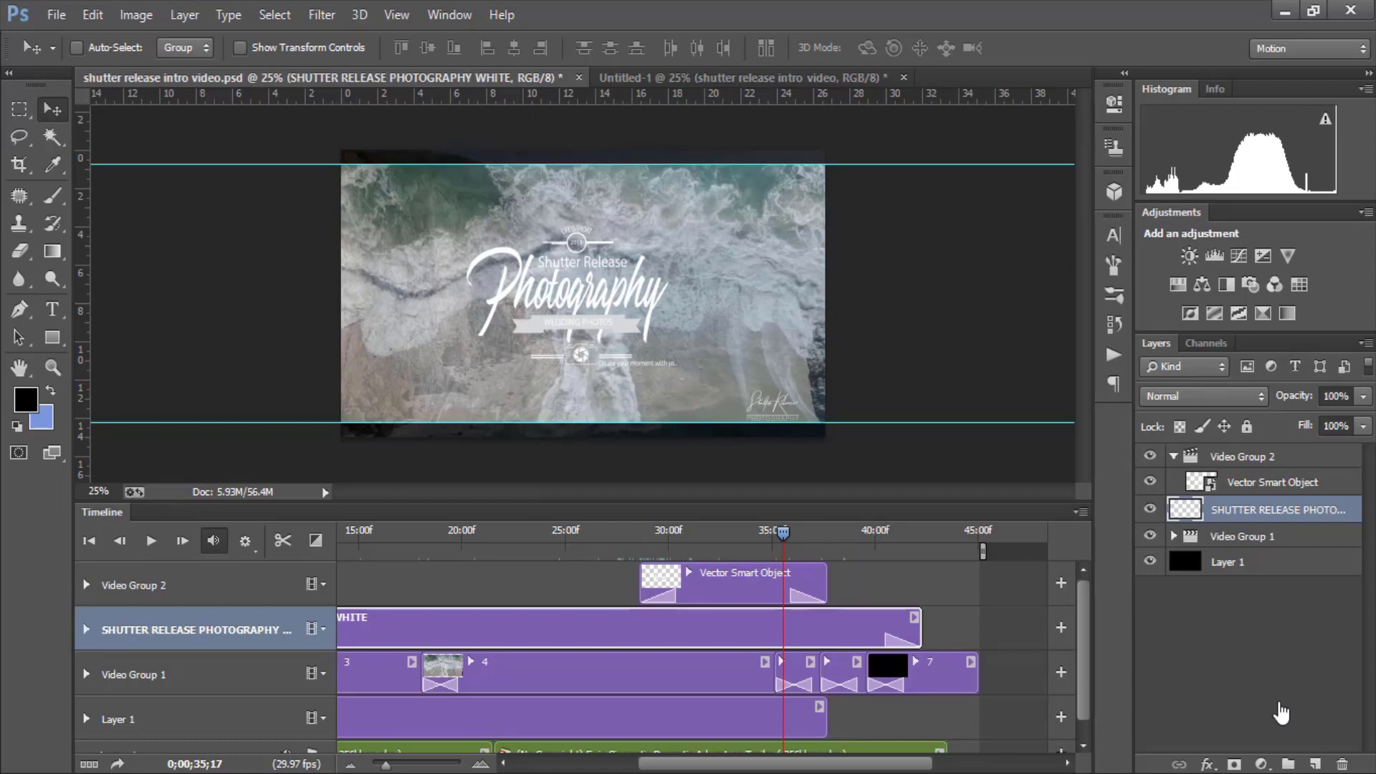
pyautogui.hotkey('shift', 'Right')
pyautogui.hotkey('shift', 'Right')
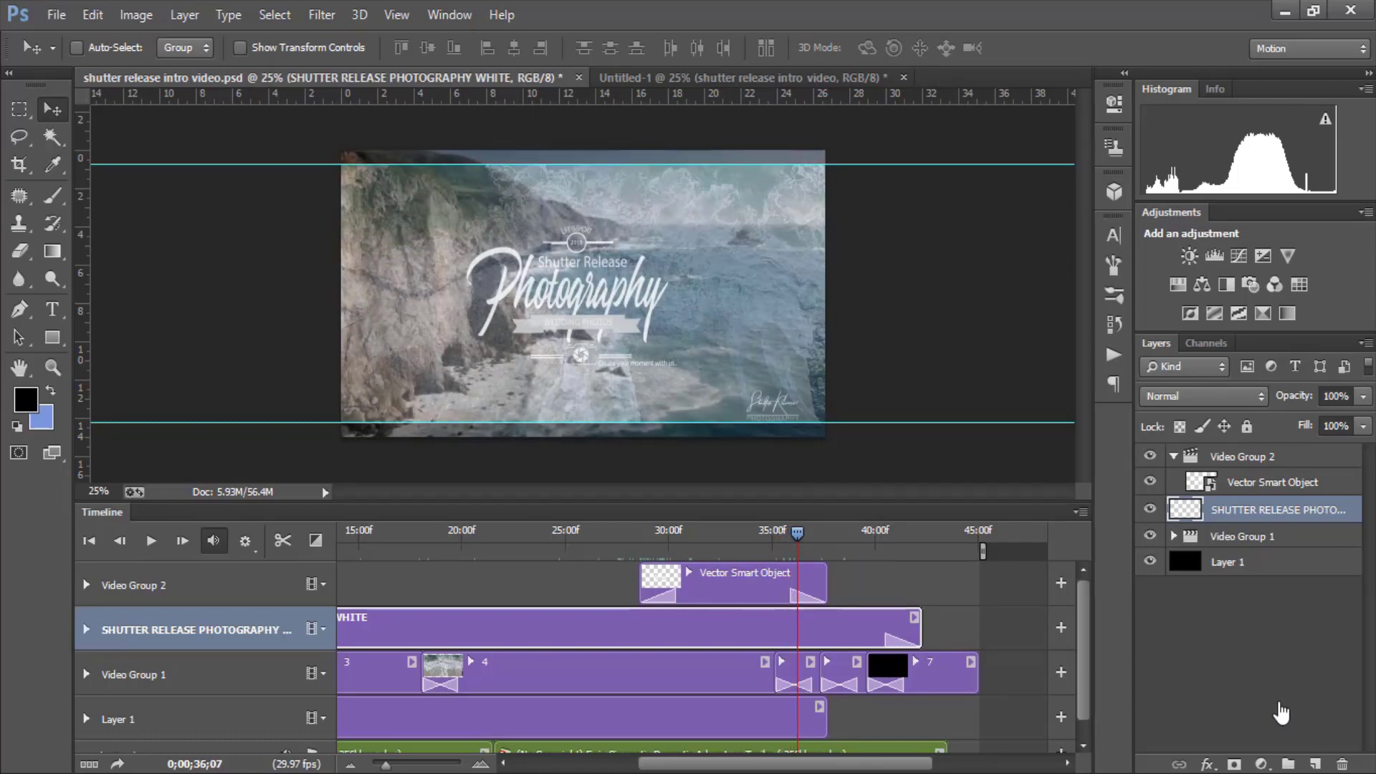
pyautogui.press('Right')
pyautogui.press('Right')
pyautogui.press('Right')
pyautogui.press('Right')
pyautogui.press('Right')
pyautogui.press('Right')
pyautogui.press('Right')
pyautogui.press('Right')
pyautogui.press('Right')
pyautogui.press('Right')
pyautogui.press('Right')
pyautogui.press('Right')
pyautogui.press('Right')
pyautogui.press('Right')
pyautogui.press('Right')
pyautogui.press('Right')
pyautogui.press('Right')
pyautogui.press('Right')
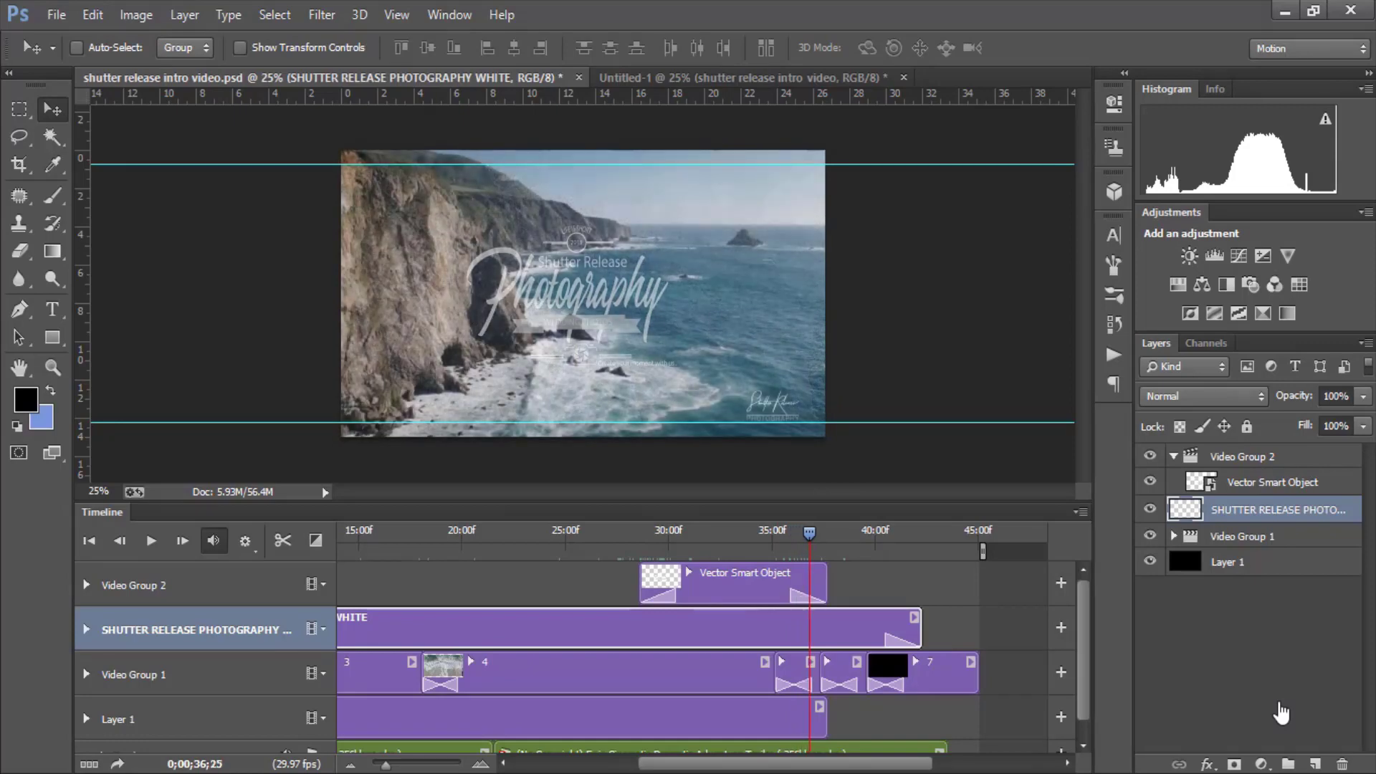
pyautogui.press('Right')
pyautogui.press('Right')
pyautogui.press('Right')
pyautogui.press('Right')
pyautogui.press('Right')
pyautogui.press('Right')
pyautogui.press('Right')
pyautogui.press('Right')
pyautogui.press('Right')
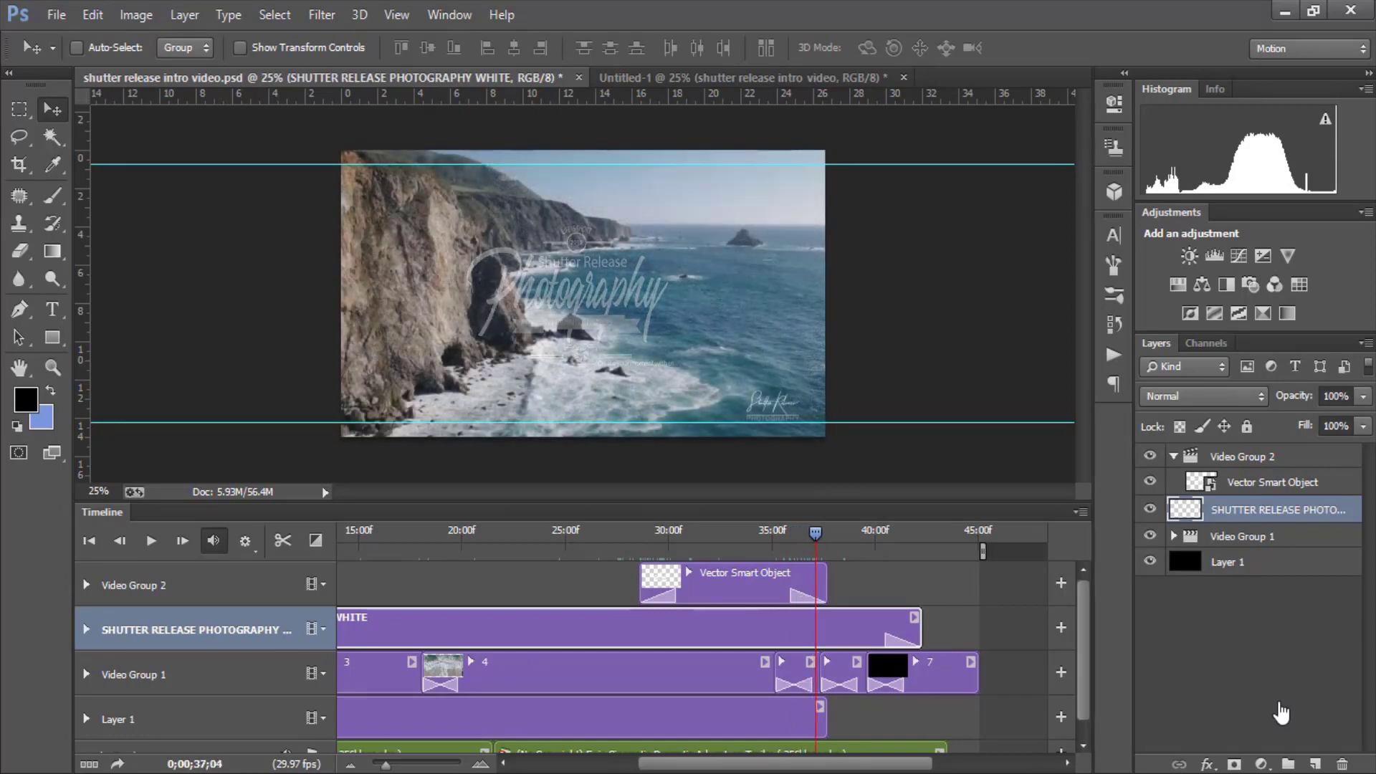
pyautogui.press('Right')
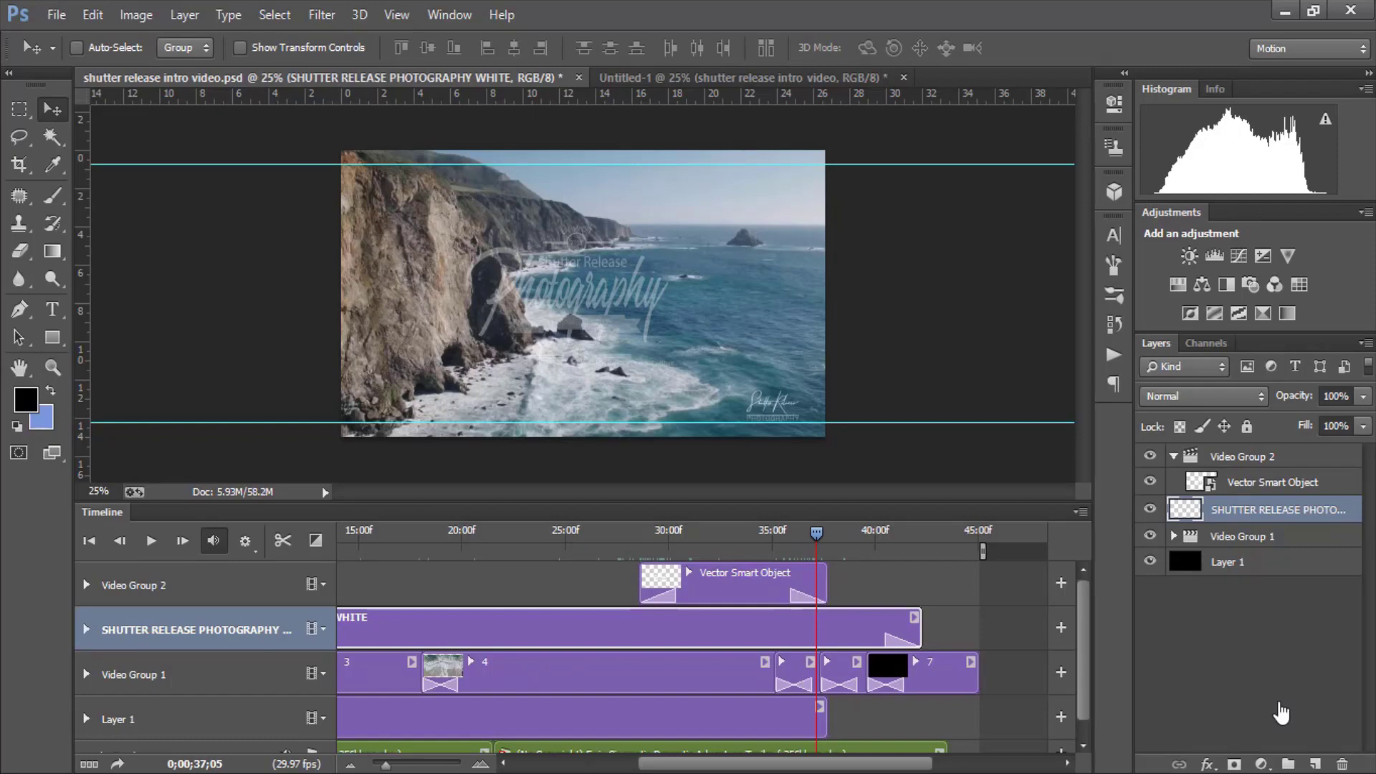
pyautogui.press('Right')
pyautogui.press('Right')
pyautogui.press('Right')
pyautogui.press('Right')
pyautogui.press('Right')
pyautogui.press('Right')
pyautogui.press('Right')
pyautogui.press('Right')
pyautogui.press('Right')
pyautogui.press('Right')
pyautogui.press('Right')
pyautogui.press('Right')
pyautogui.press('Right')
pyautogui.press('Right')
pyautogui.press('Right')
pyautogui.press('Right')
pyautogui.press('Right')
pyautogui.press('Right')
pyautogui.press('Right')
pyautogui.press('Right')
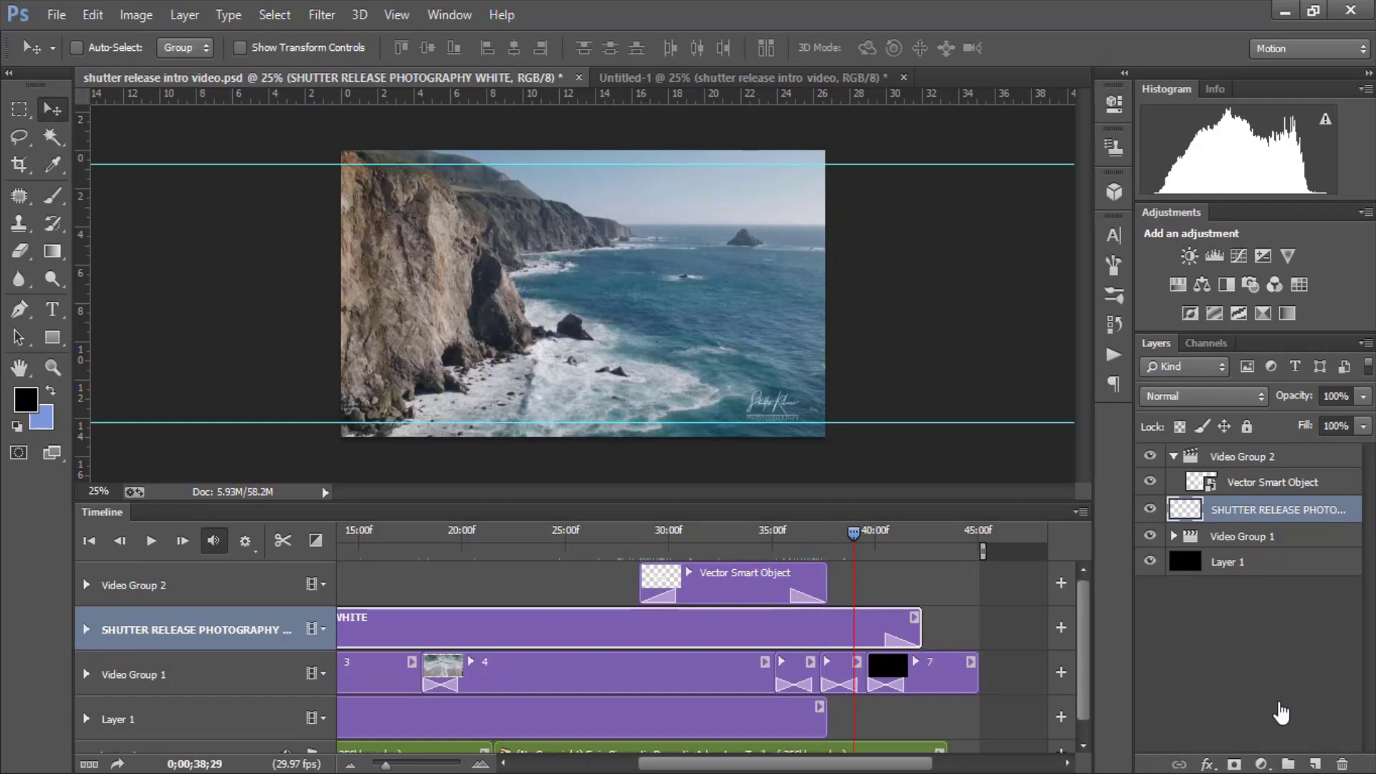
# Examine the closing transitions of the footage and the SHUTTER RELEASE PHOTOGRAPHY WHITE clip by advancing the playhead to about 43:27
pyautogui.press('Right')
pyautogui.press('Right')
pyautogui.press('Right')
pyautogui.press('Right')
pyautogui.press('Right')
pyautogui.press('Right')
pyautogui.press('Right')
pyautogui.press('Right')
pyautogui.press('Right')
pyautogui.press('Right')
pyautogui.press('Right')
pyautogui.press('Right')
pyautogui.press('Right')
pyautogui.press('Right')
pyautogui.press('Right')
pyautogui.press('Right')
pyautogui.press('Right')
pyautogui.press('Right')
pyautogui.press('Right')
pyautogui.press('Right')
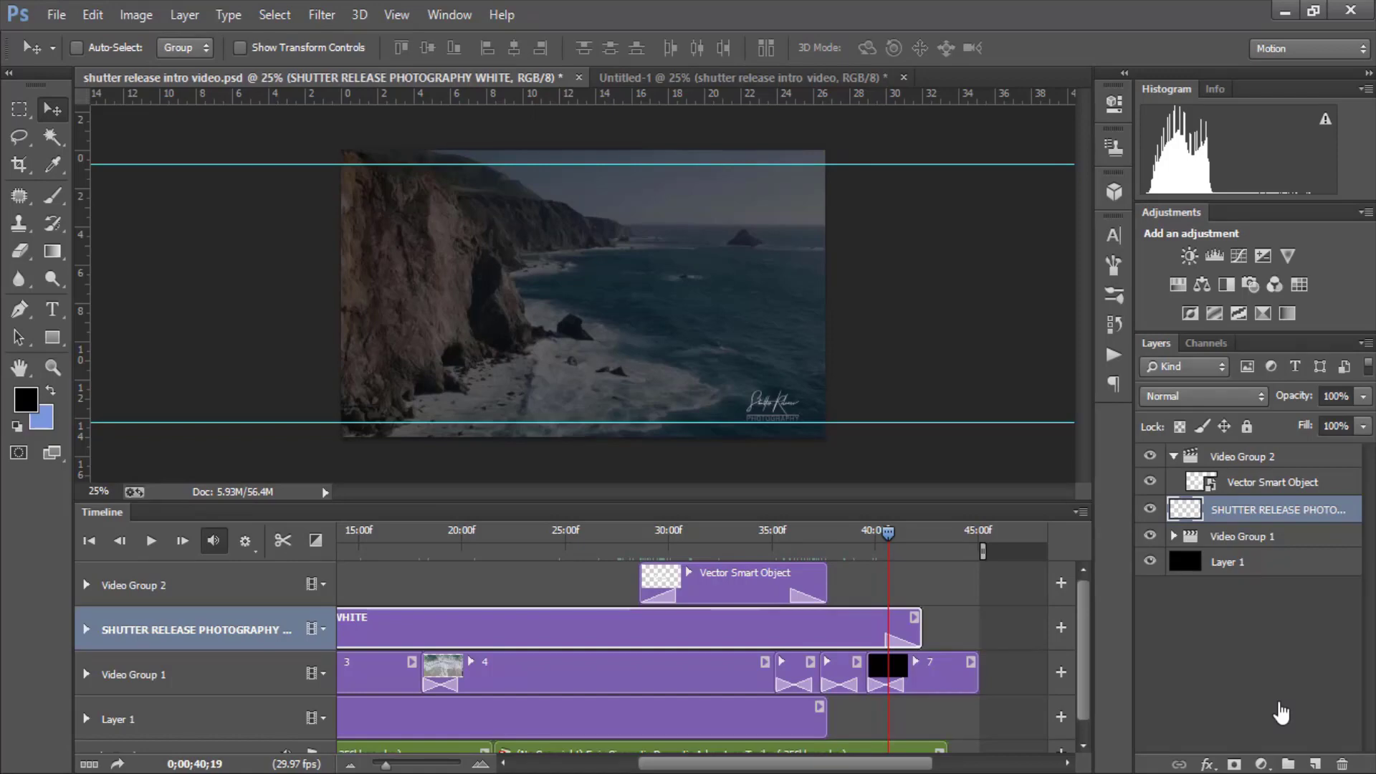
pyautogui.press('Right')
pyautogui.press('Right')
pyautogui.press('Right')
pyautogui.press('Right')
pyautogui.press('Right')
pyautogui.press('Right')
pyautogui.press('Right')
pyautogui.press('Right')
pyautogui.press('Right')
pyautogui.press('Right')
pyautogui.press('Right')
pyautogui.press('Right')
pyautogui.press('Right')
pyautogui.press('Right')
pyautogui.press('Right')
pyautogui.press('Right')
pyautogui.press('Right')
pyautogui.press('Right')
pyautogui.press('Right')
pyautogui.press('Right')
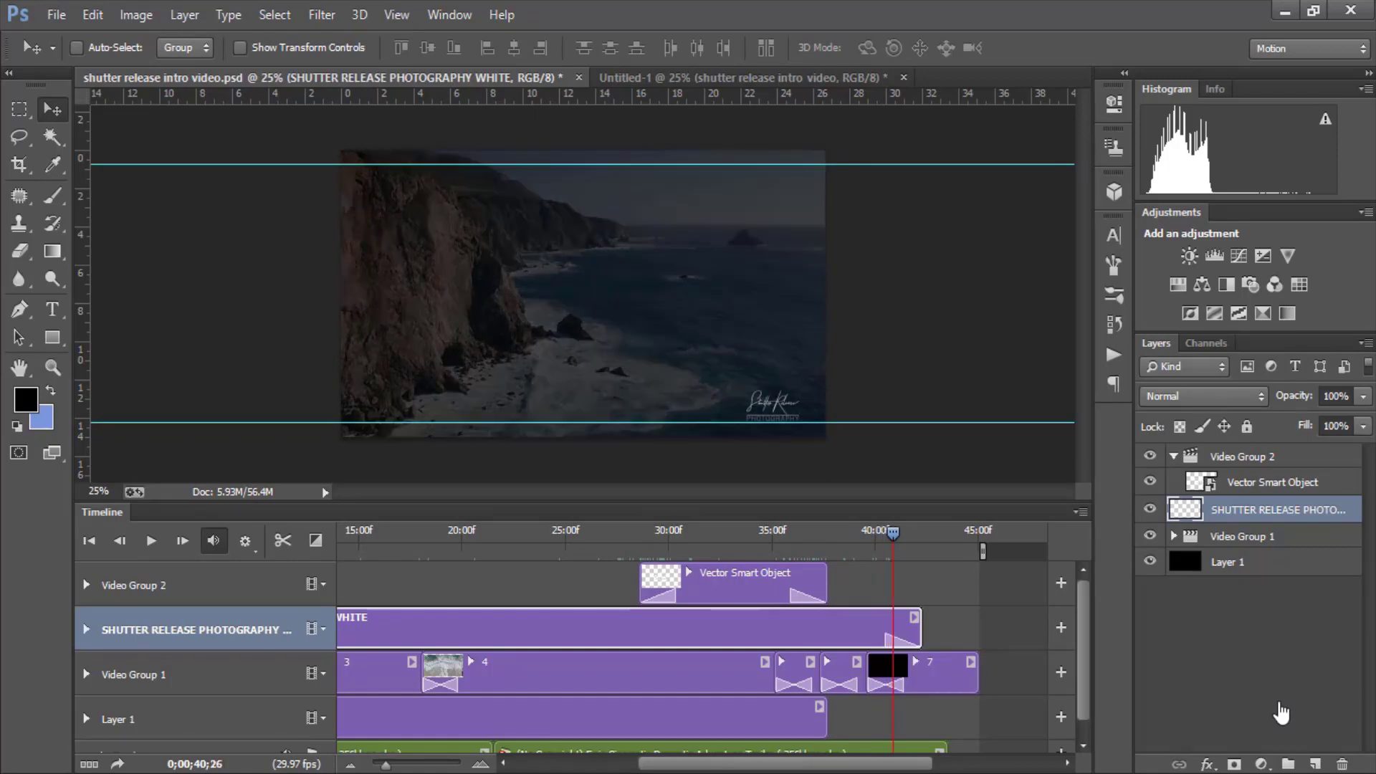
pyautogui.press('Right')
pyautogui.press('Right')
pyautogui.press('Right')
pyautogui.press('Right')
pyautogui.press('Right')
pyautogui.press('Right')
pyautogui.press('Right')
pyautogui.press('Right')
pyautogui.press('Right')
pyautogui.press('Right')
pyautogui.press('Right')
pyautogui.press('Right')
pyautogui.press('Right')
pyautogui.press('Right')
pyautogui.press('Right')
pyautogui.press('Right')
pyautogui.press('Right')
pyautogui.press('Right')
pyautogui.press('Right')
pyautogui.press('Right')
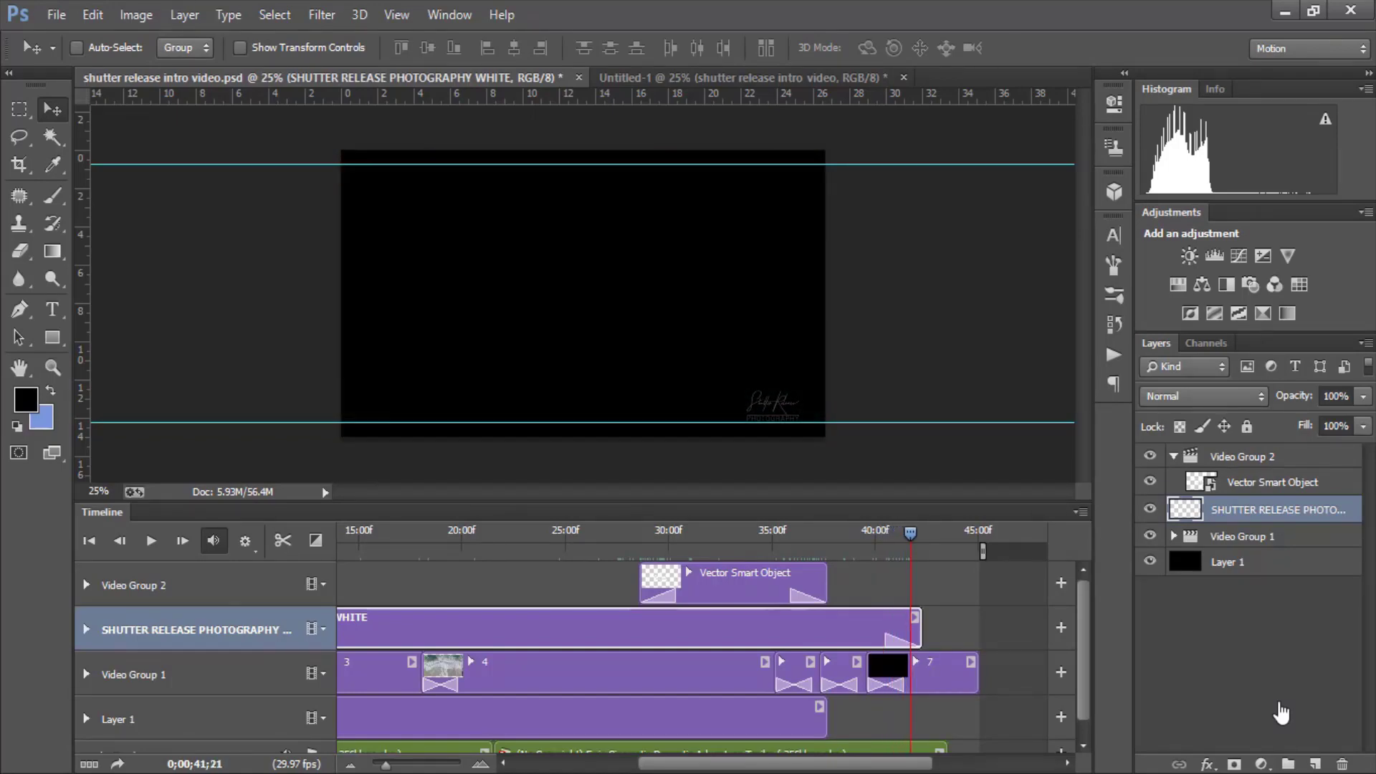
pyautogui.press('Right')
pyautogui.press('Right')
pyautogui.press('Right')
pyautogui.press('Right')
pyautogui.press('Right')
pyautogui.press('Right')
pyautogui.press('Right')
pyautogui.press('Right')
pyautogui.press('Right')
pyautogui.press('Right')
pyautogui.press('Right')
pyautogui.press('Right')
pyautogui.press('Right')
pyautogui.press('Right')
pyautogui.press('Right')
pyautogui.press('Right')
pyautogui.press('Right')
pyautogui.press('Right')
pyautogui.press('Right')
pyautogui.press('Right')
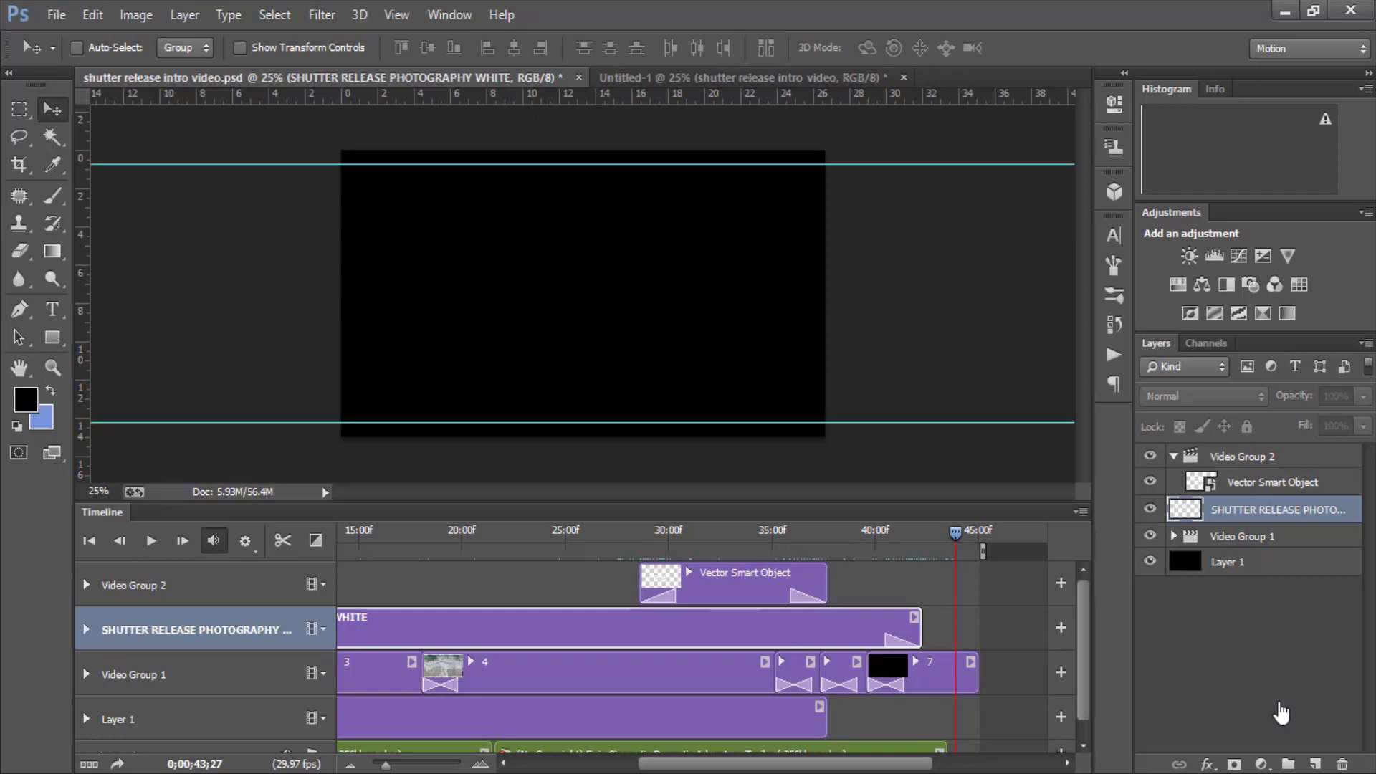
# Set the second Audio Track clip's fade-out to 4.74 s and its fade-in to 2.89 s
pyautogui.scroll(-1, 1281, 713)
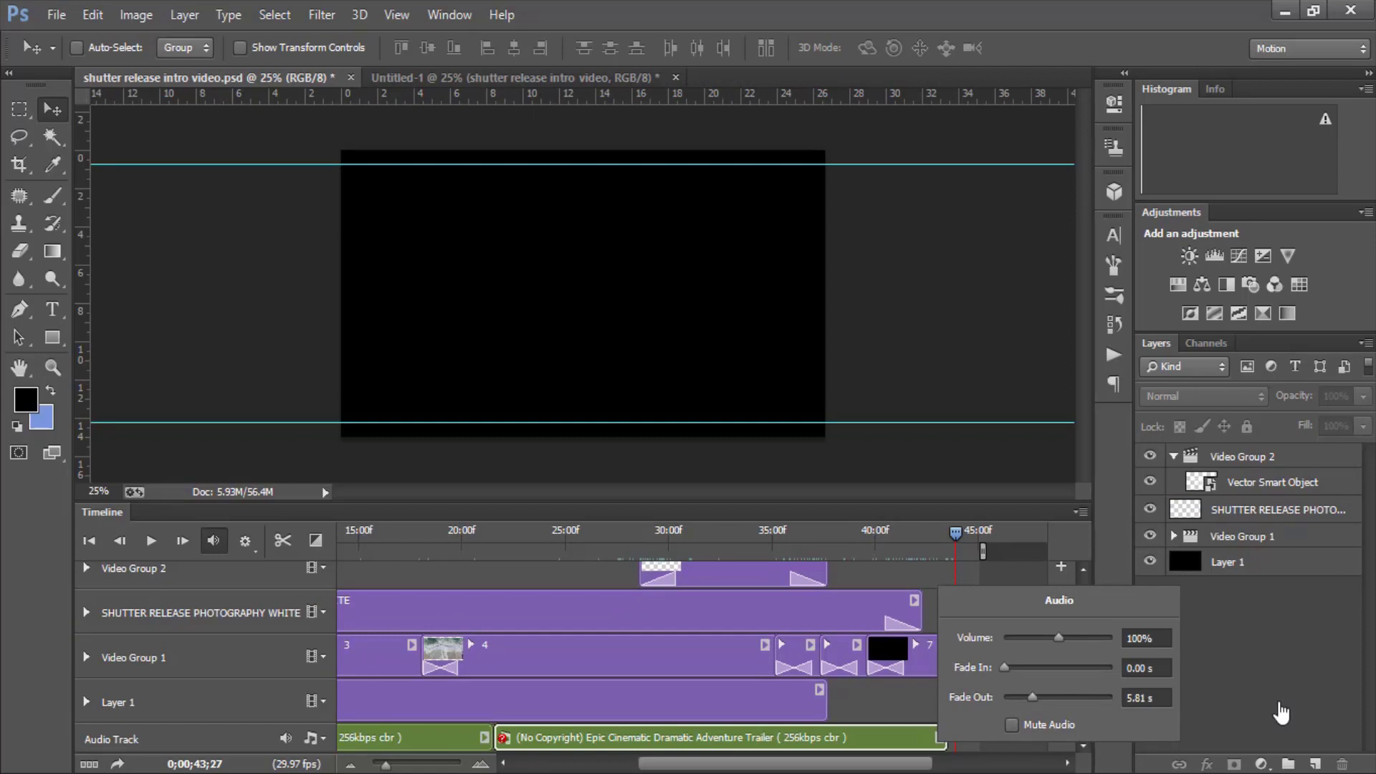
pyautogui.moveTo(1032, 697)
pyautogui.mouseDown()
pyautogui.moveTo(1051, 697)
pyautogui.moveTo(1027, 697)
pyautogui.mouseUp()
pyautogui.hotkey('shift', 'Tab')
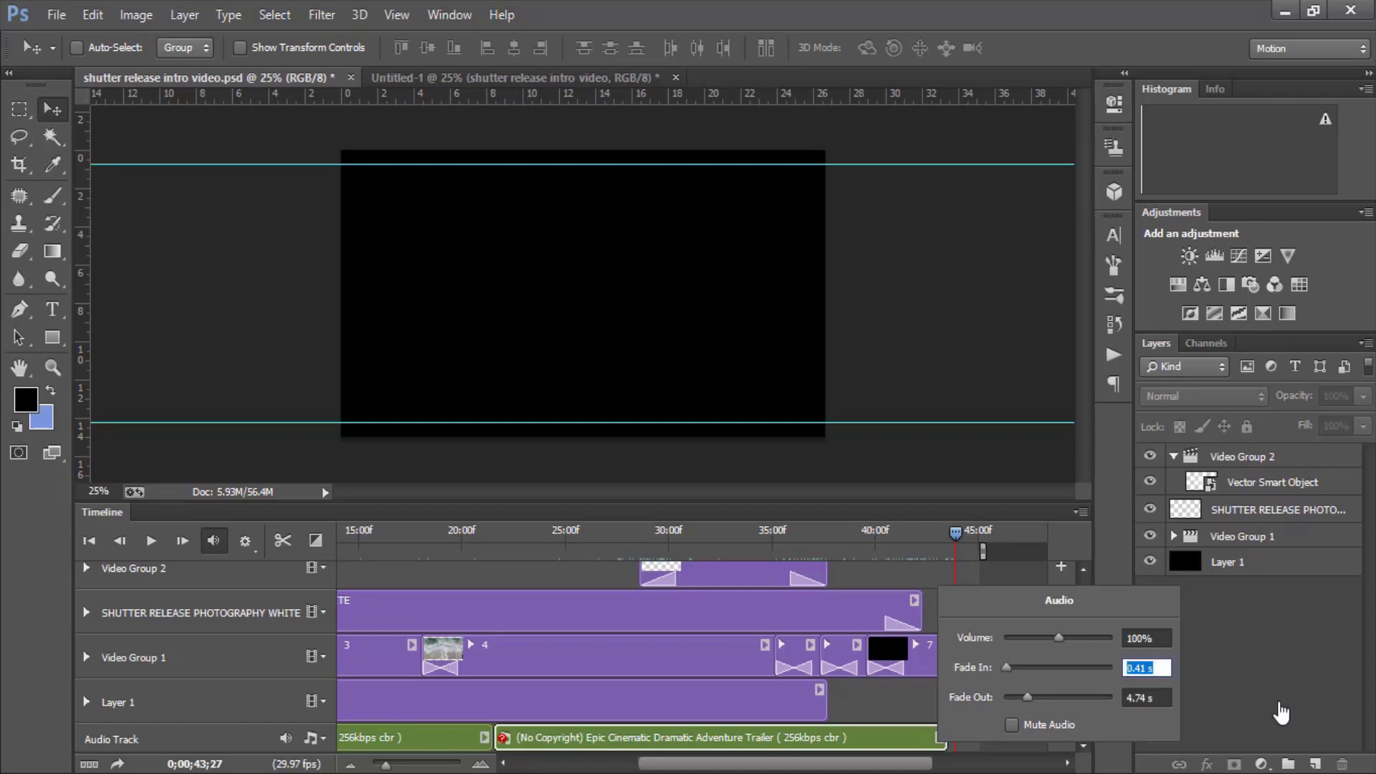
pyautogui.press('Up')
pyautogui.press('Up')
pyautogui.press('Up')
pyautogui.press('Up')
pyautogui.press('Up')
pyautogui.press('Up')
pyautogui.press('Up')
pyautogui.press('Up')
# Lower the second Audio Track clip's volume to 95%
pyautogui.hotkey('shift', 'Tab')
pyautogui.press('Down')
pyautogui.press('Down')
pyautogui.press('Down')
pyautogui.press('Down')
pyautogui.press('Down')
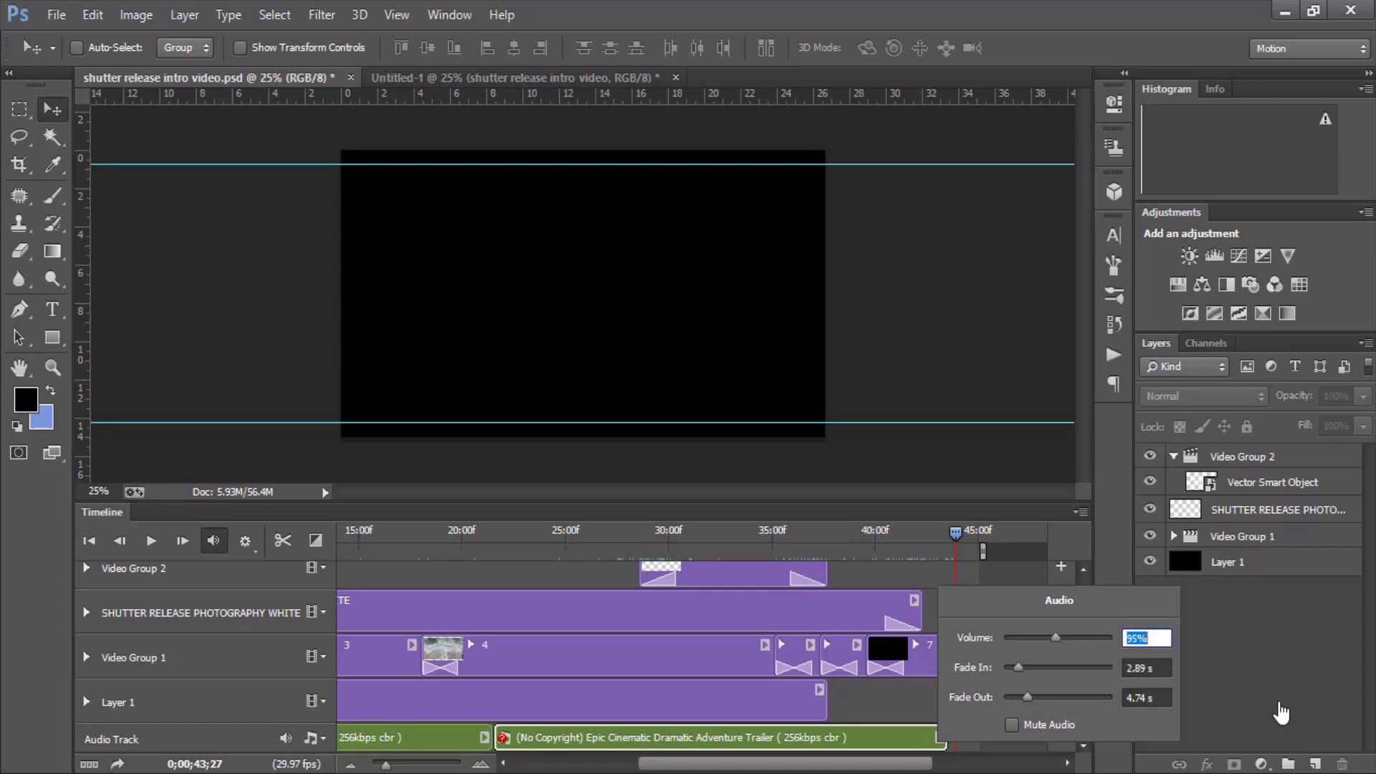
pyautogui.press('Return')
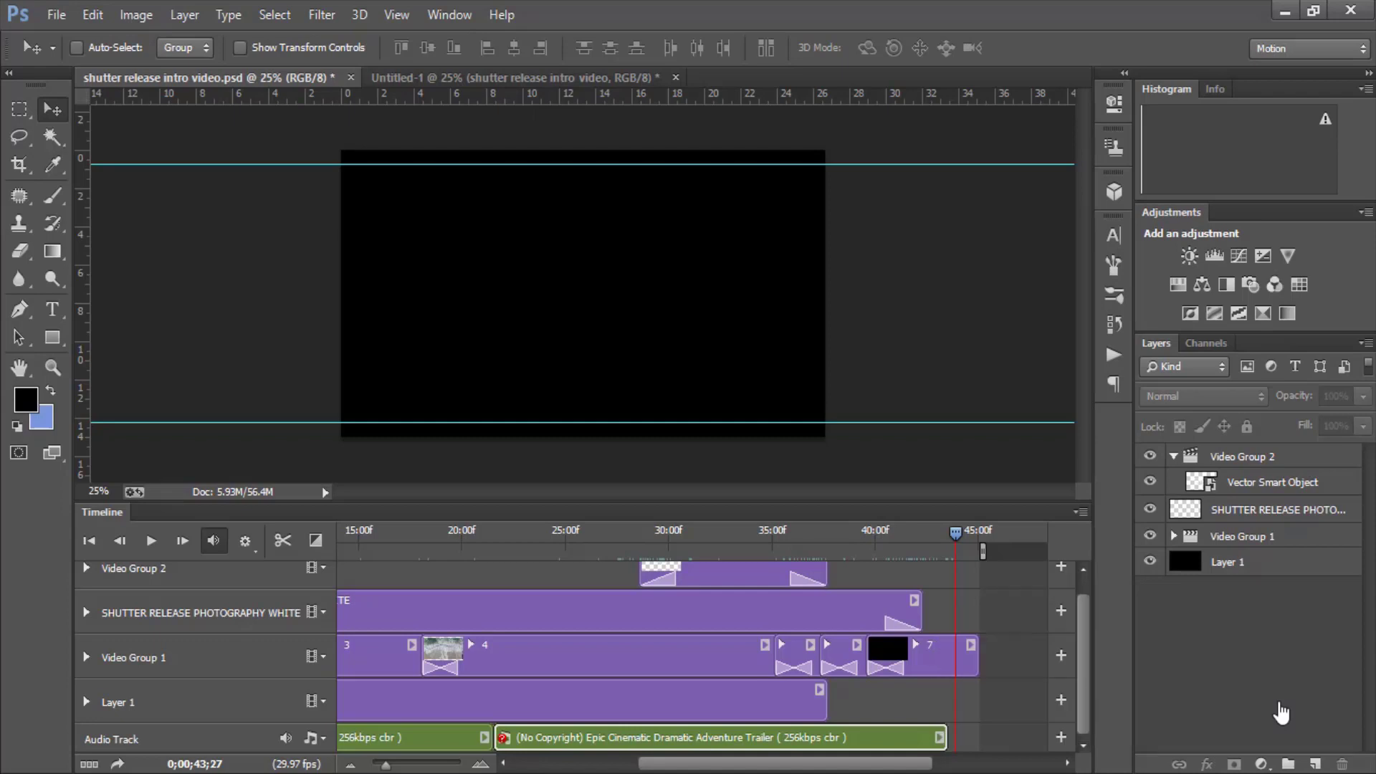
# Return the playhead to the start of the timeline and play the video to preview it
pyautogui.hscroll(-5, 692, 645)
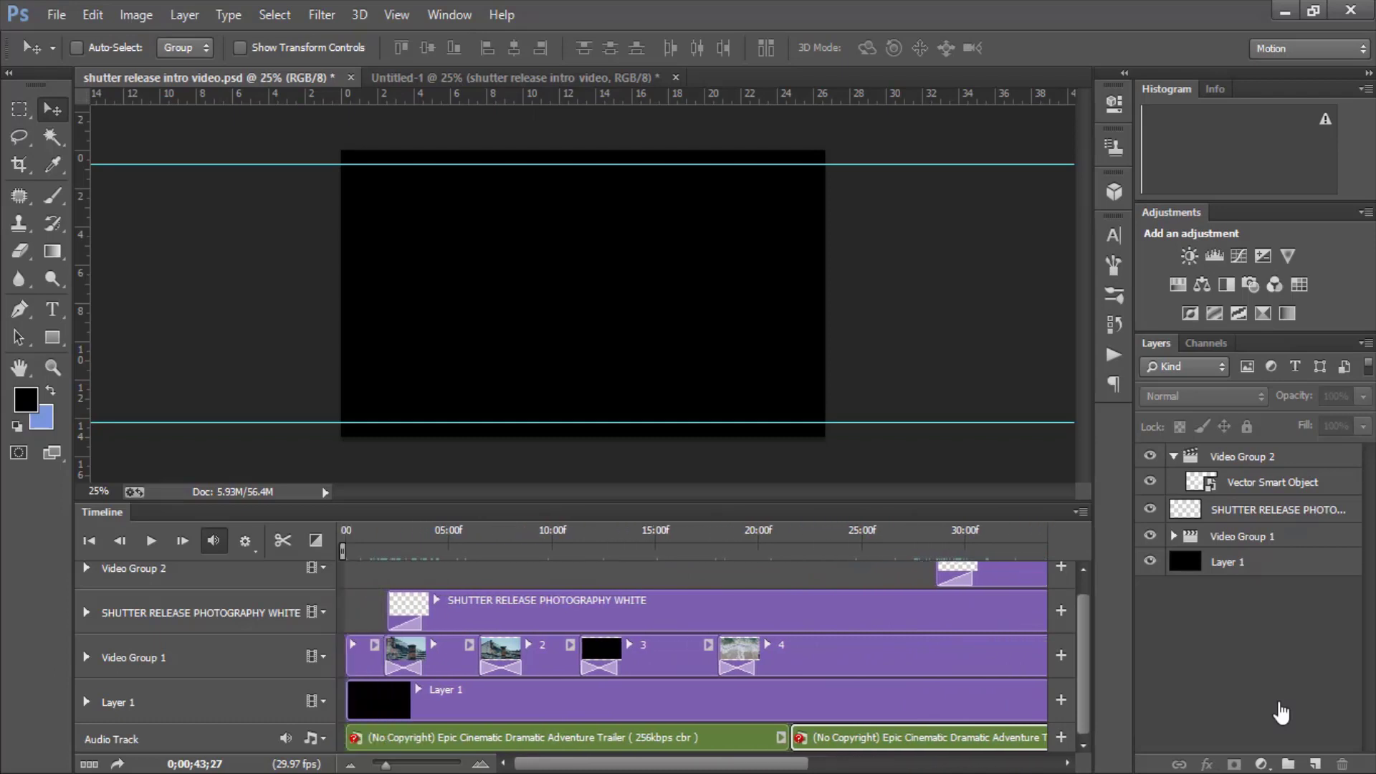
pyautogui.press('space')
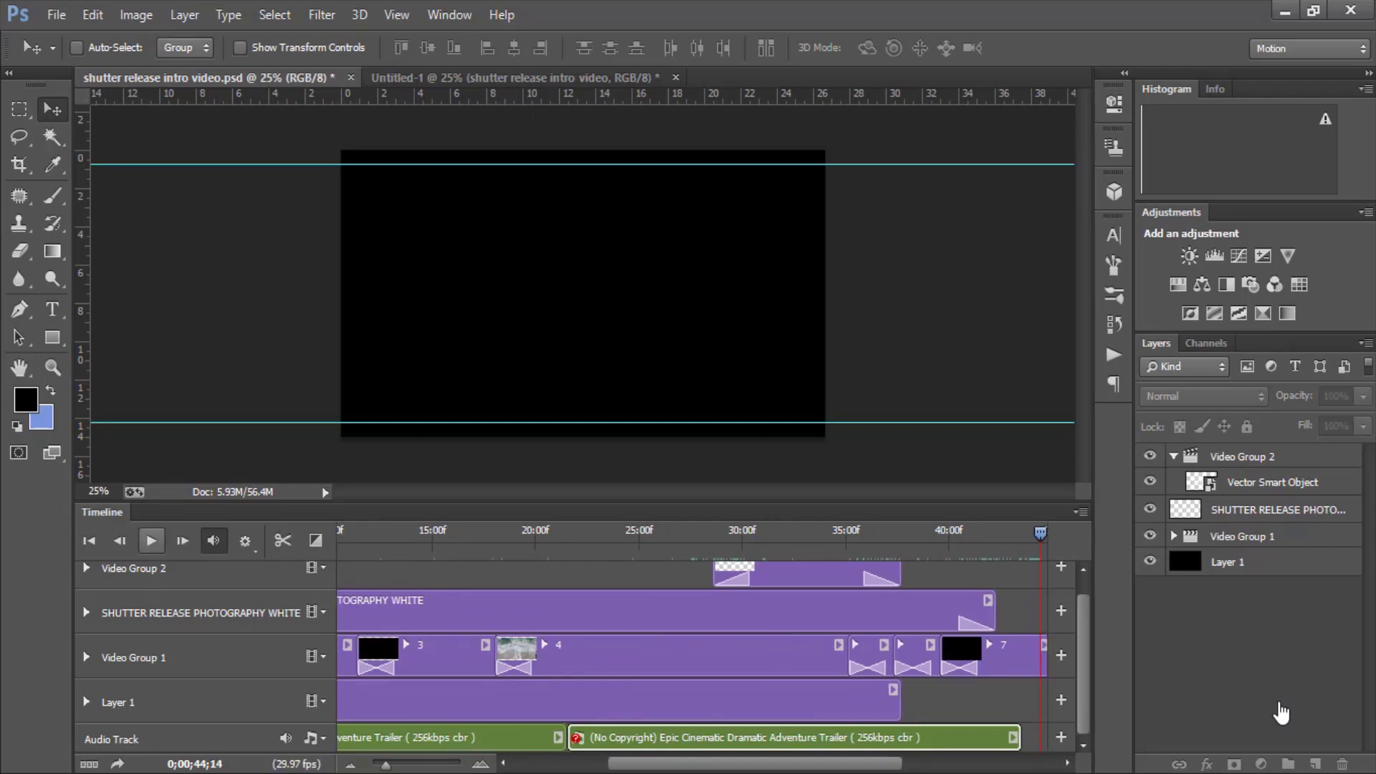
pyautogui.press('Home')
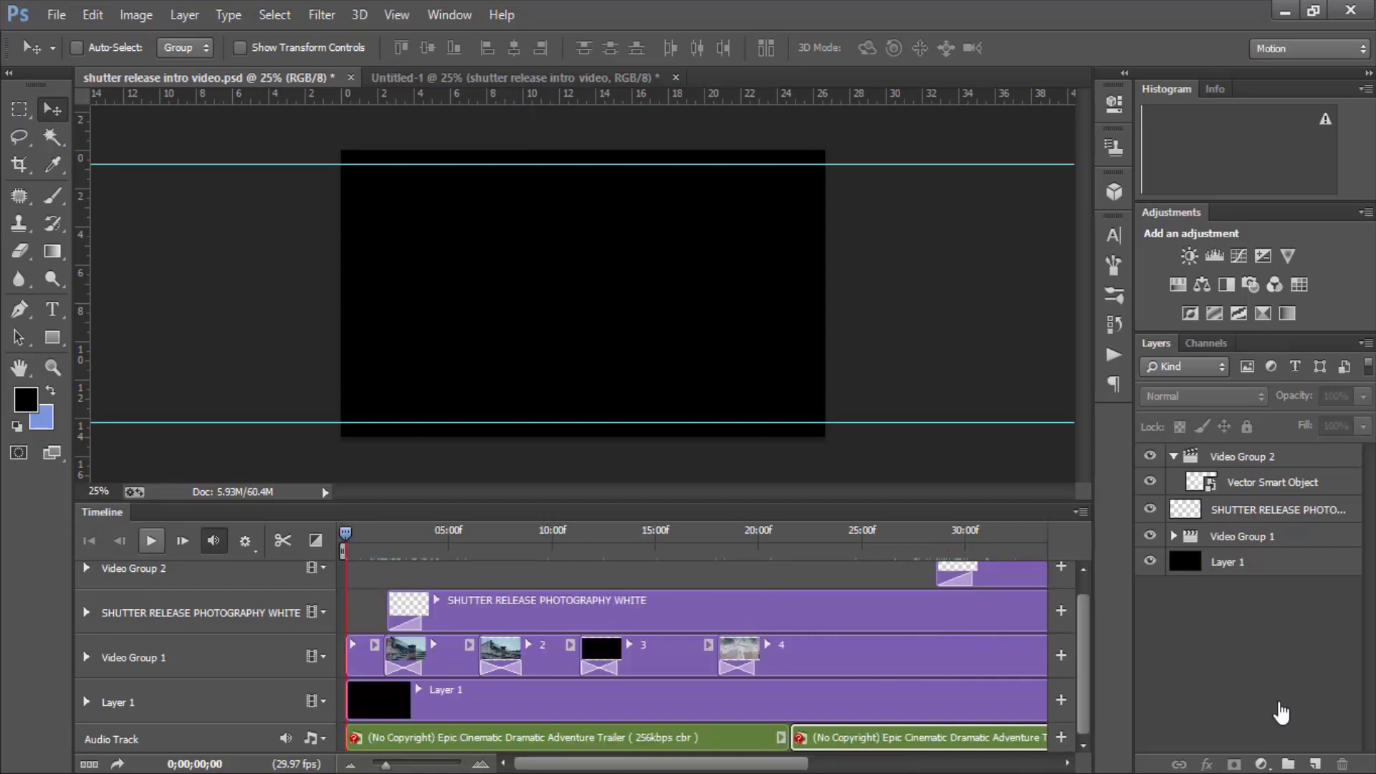
pyautogui.press('space')
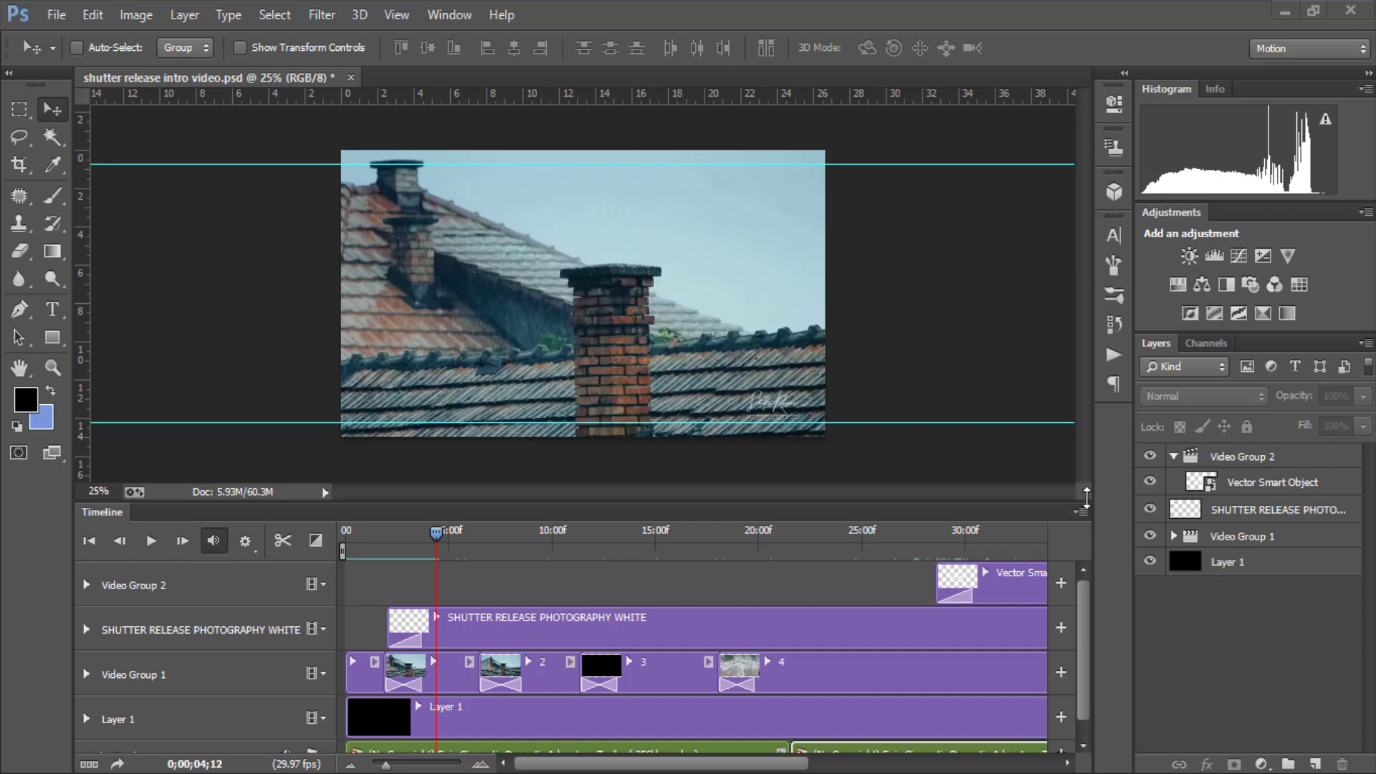
# Open the Render Video settings and choose the Documents folder as the output location
pyautogui.click(1083, 512)
pyautogui.press('Up')
pyautogui.press('Up')
pyautogui.press('Up')
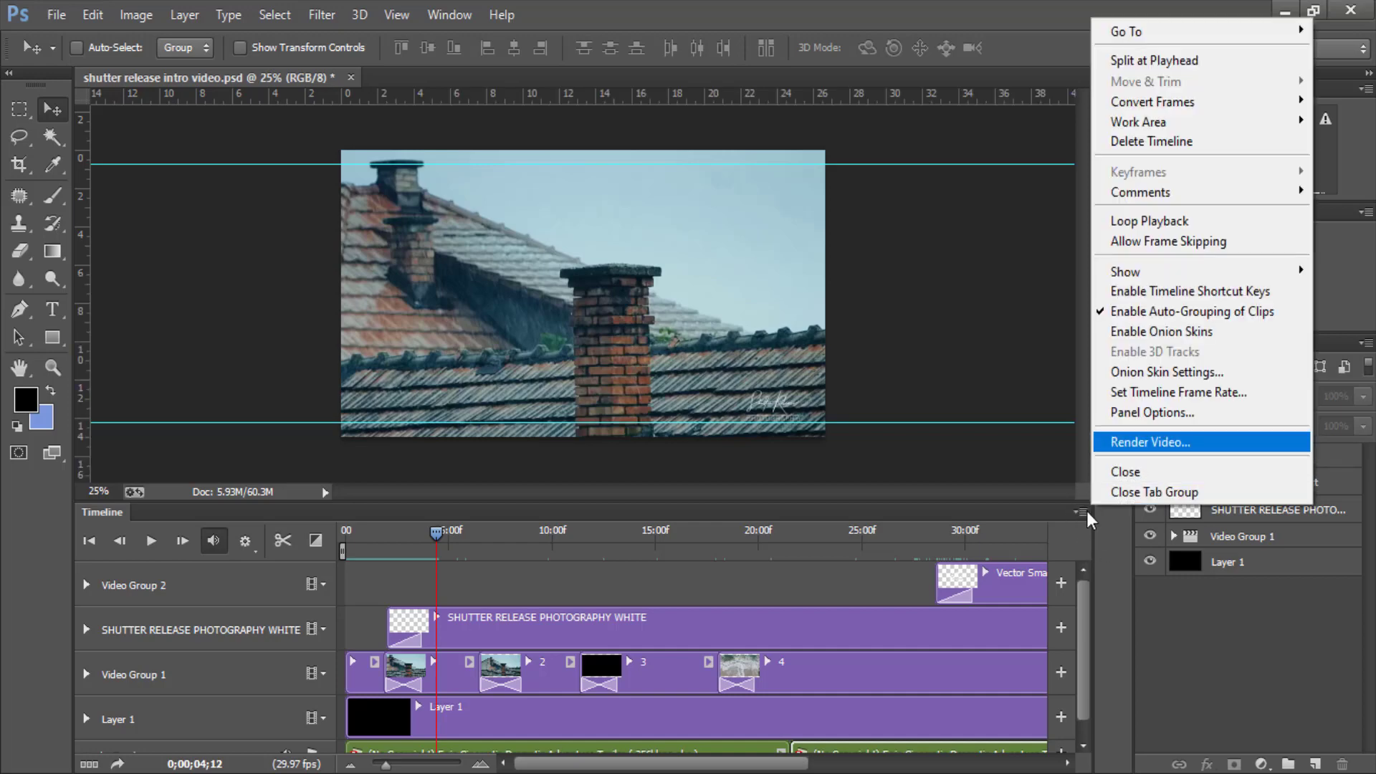
pyautogui.press('Return')
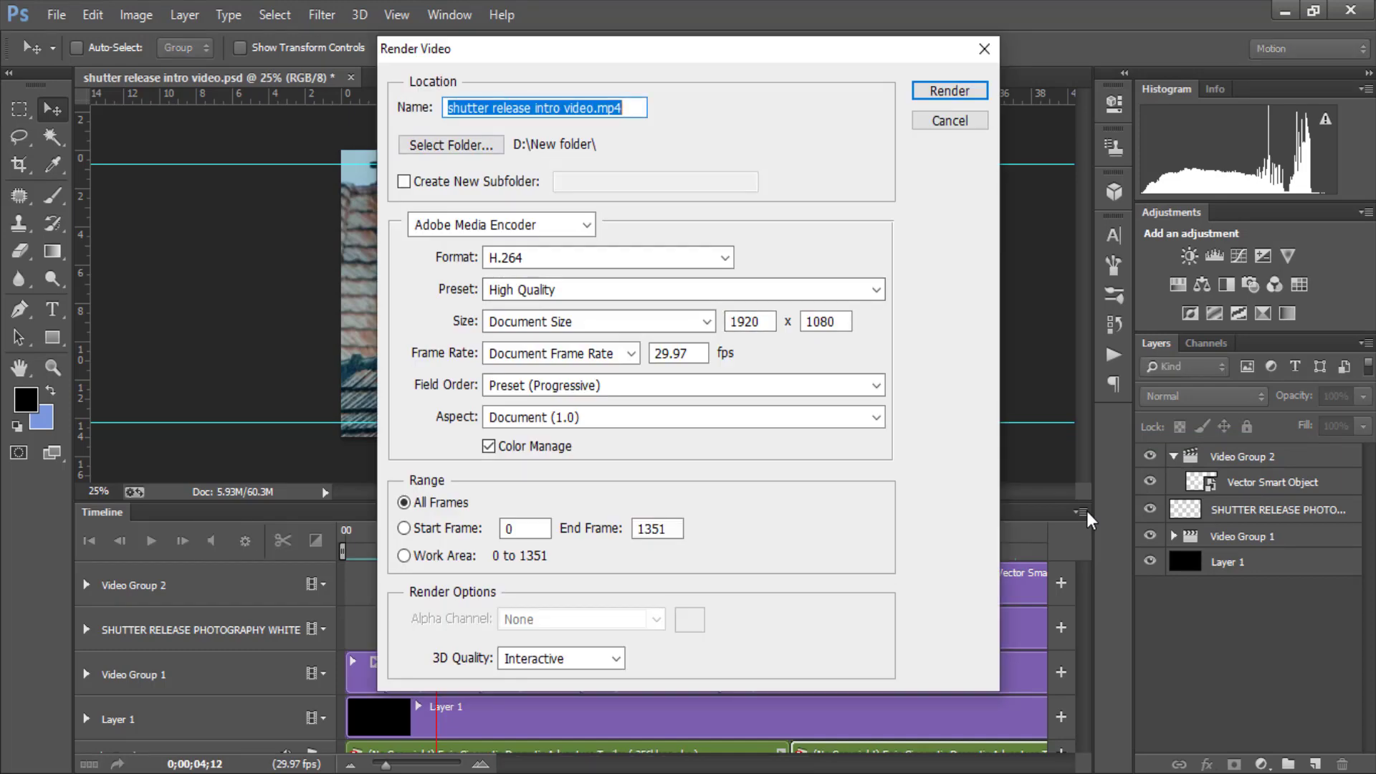
pyautogui.press('Tab')
pyautogui.press('space')
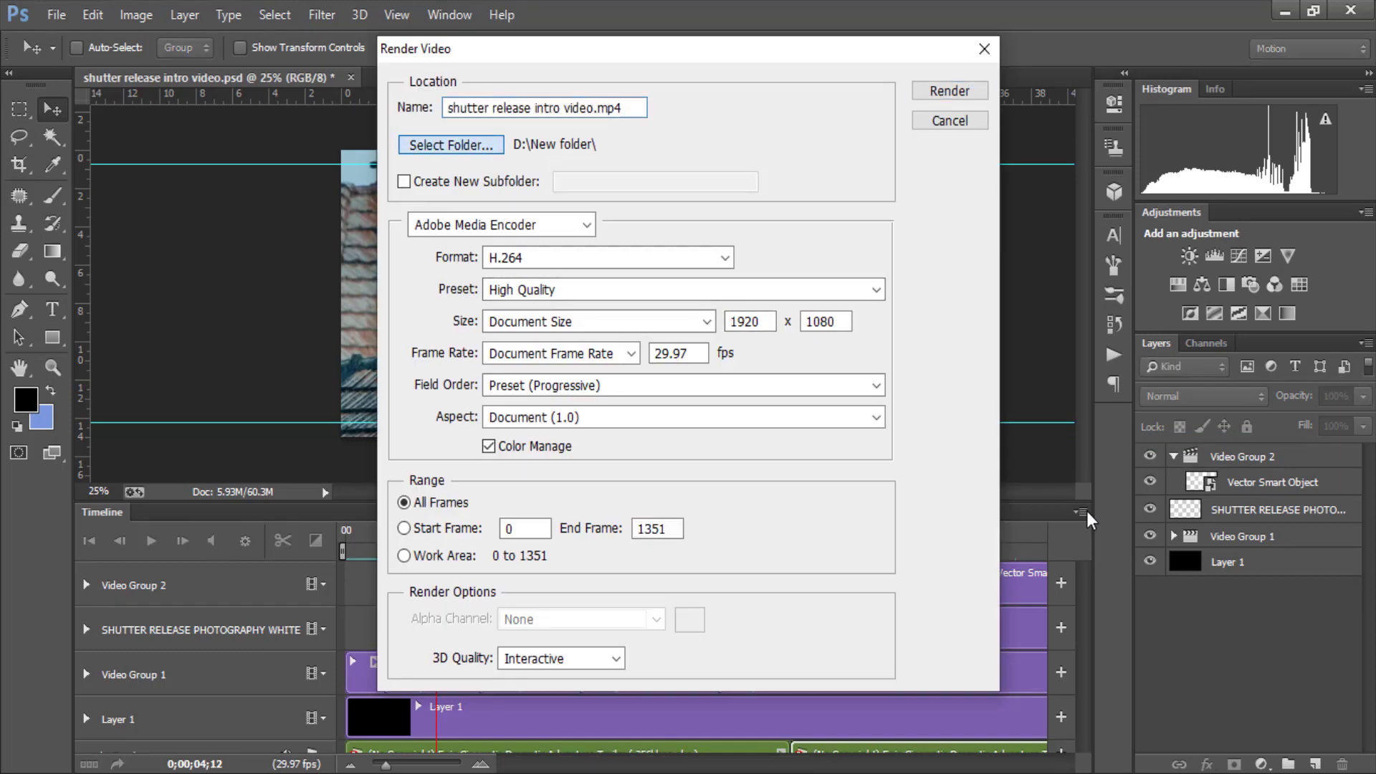
pyautogui.moveTo(826, 415); pyautogui.dragTo(826, 326)
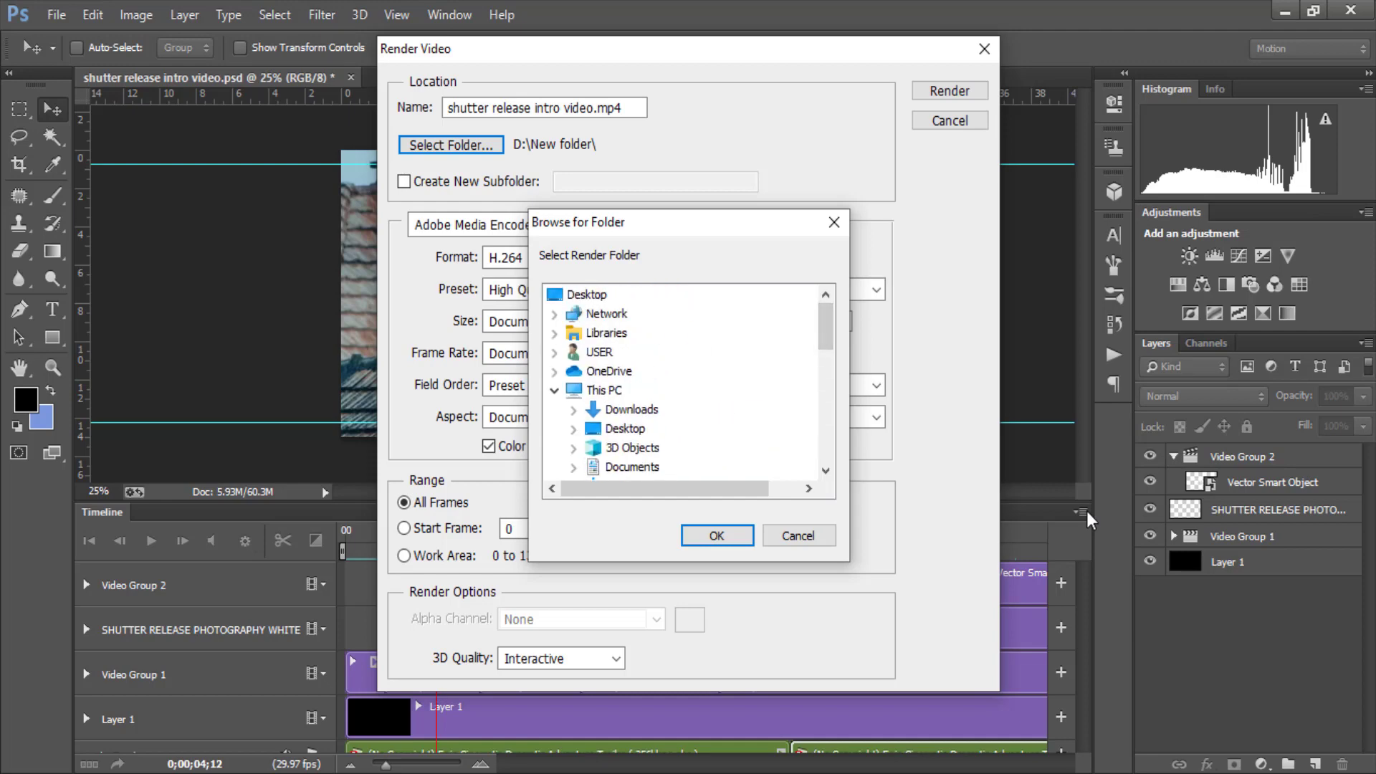
pyautogui.press('d')
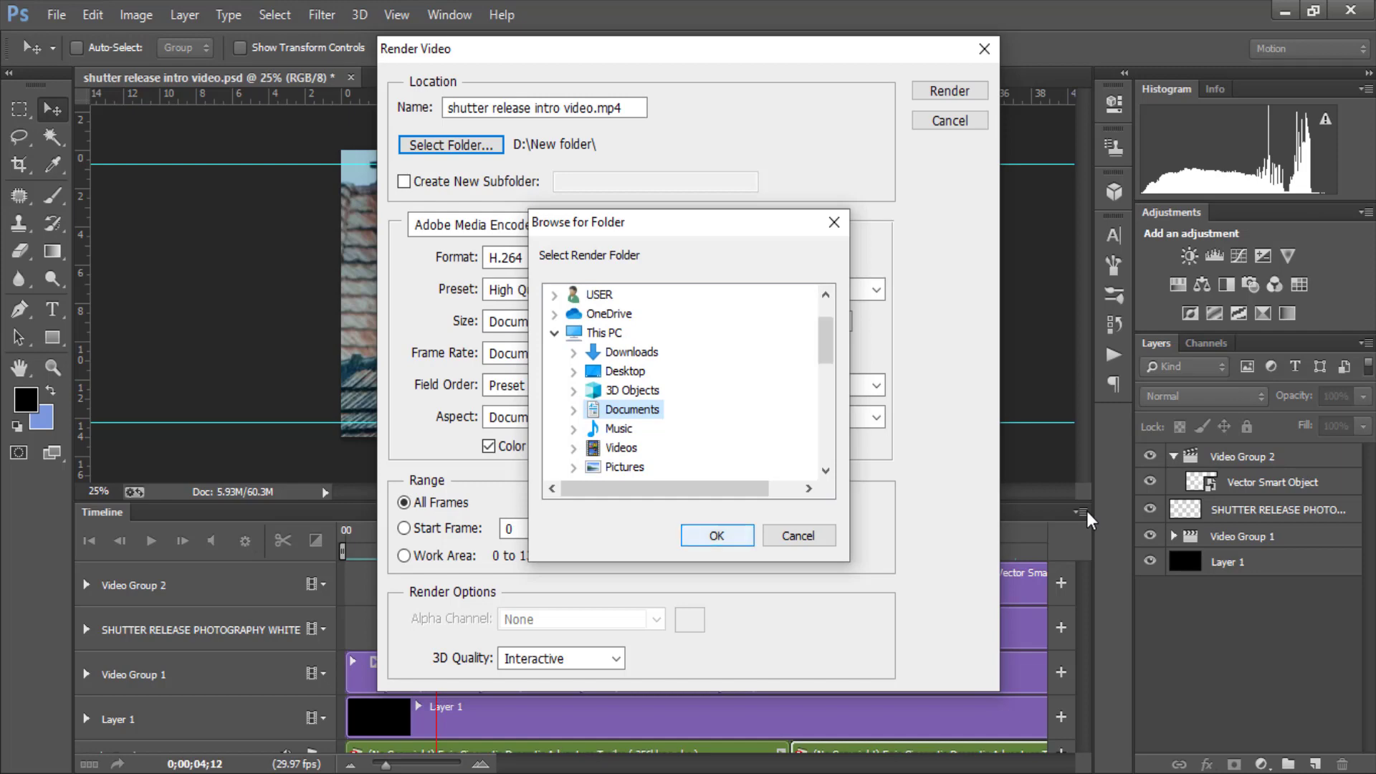
pyautogui.press('Return')
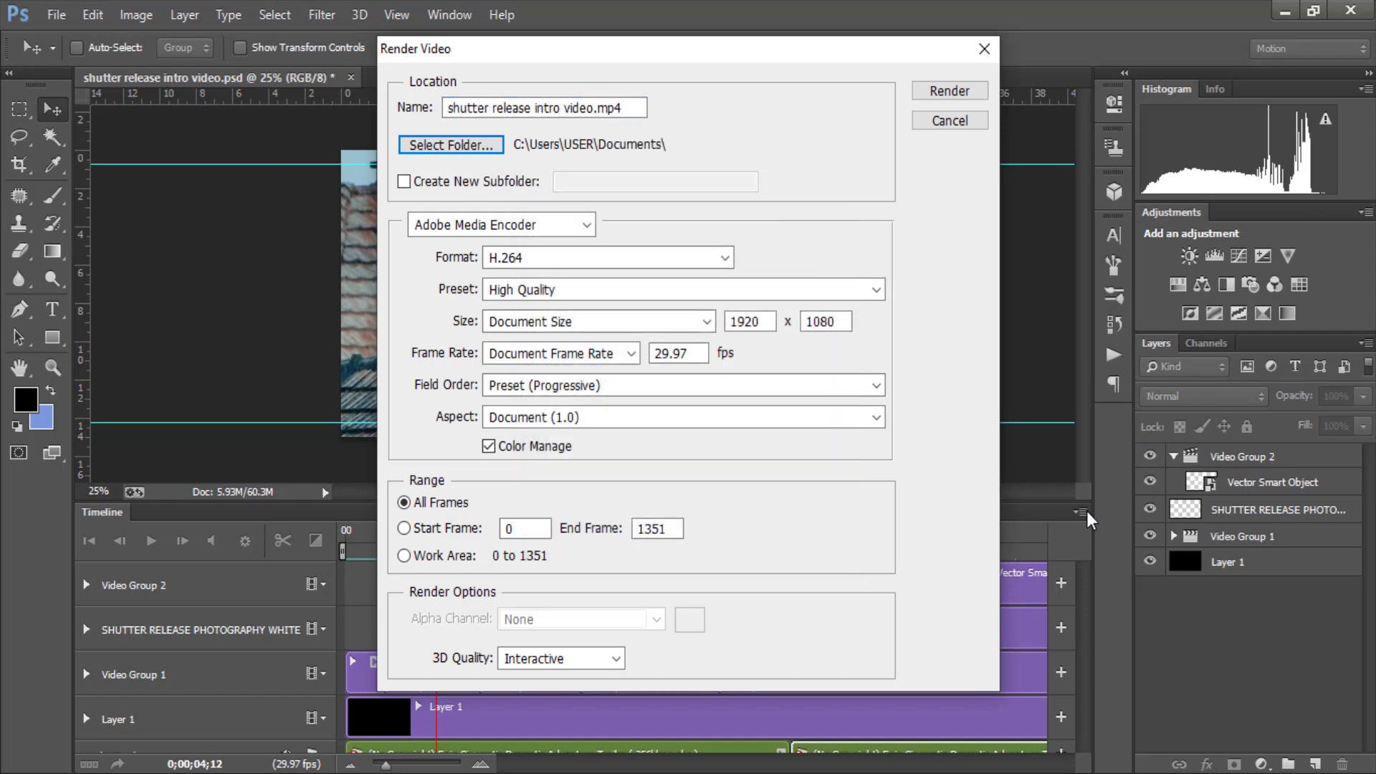
# Set the render preset to HD 1080p 24 (1.33 PAR)
pyautogui.press('Tab')
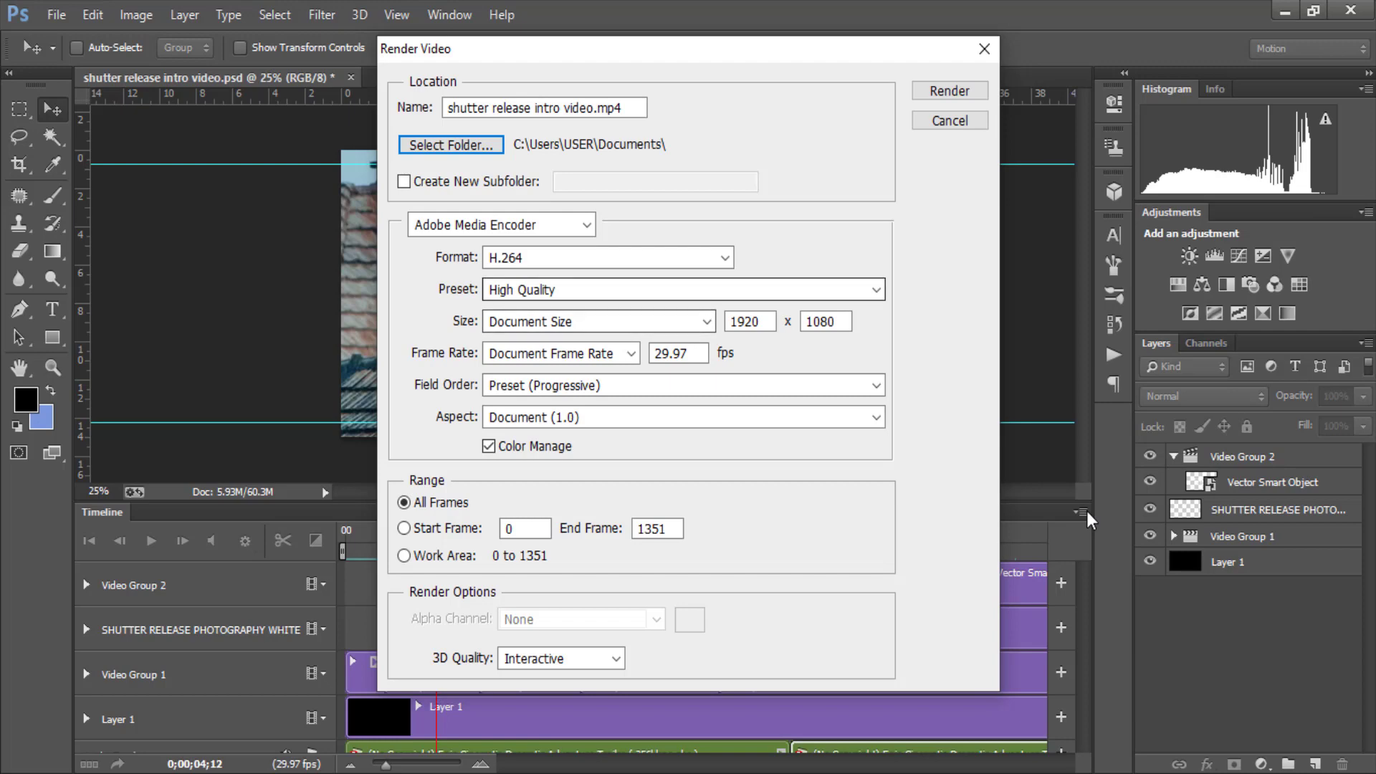
pyautogui.hotkey('shift', 'Tab')
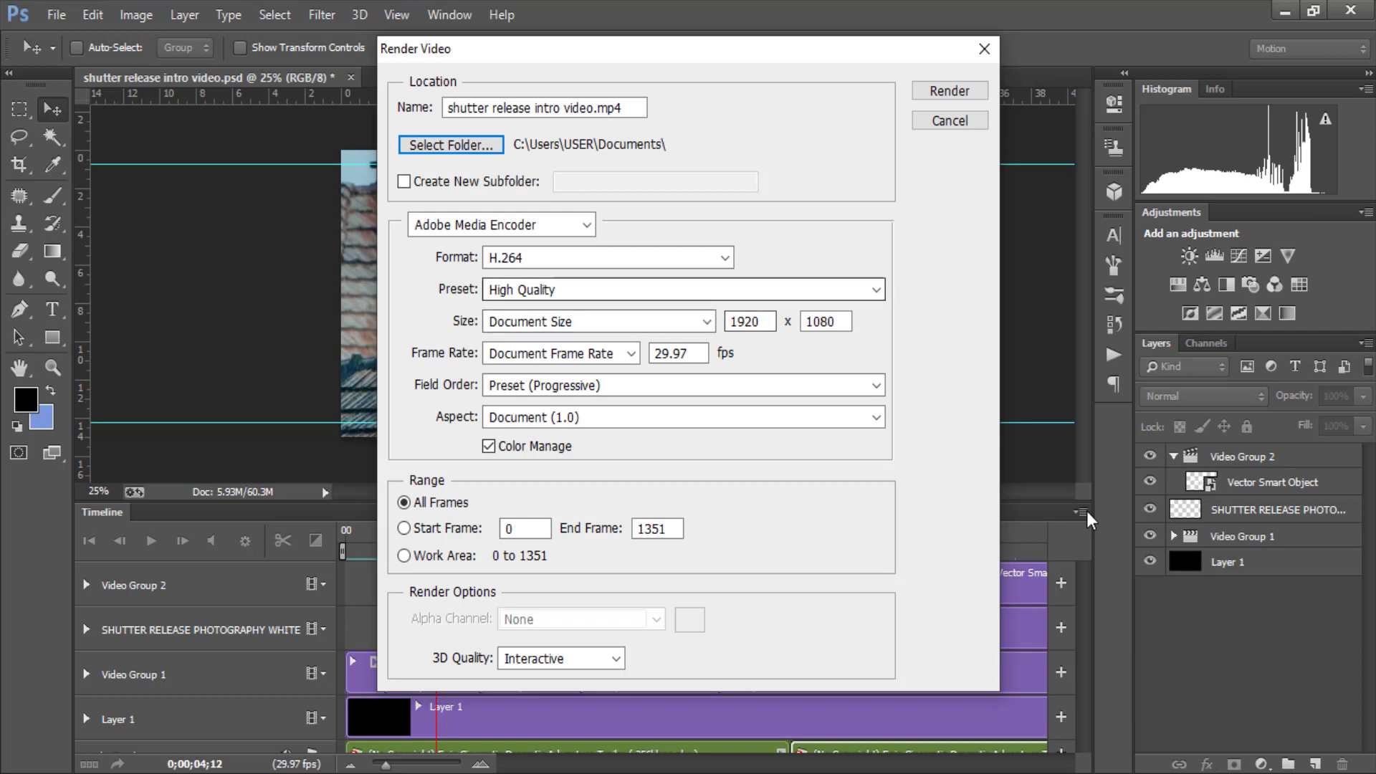
pyautogui.hotkey('alt', 'Down')
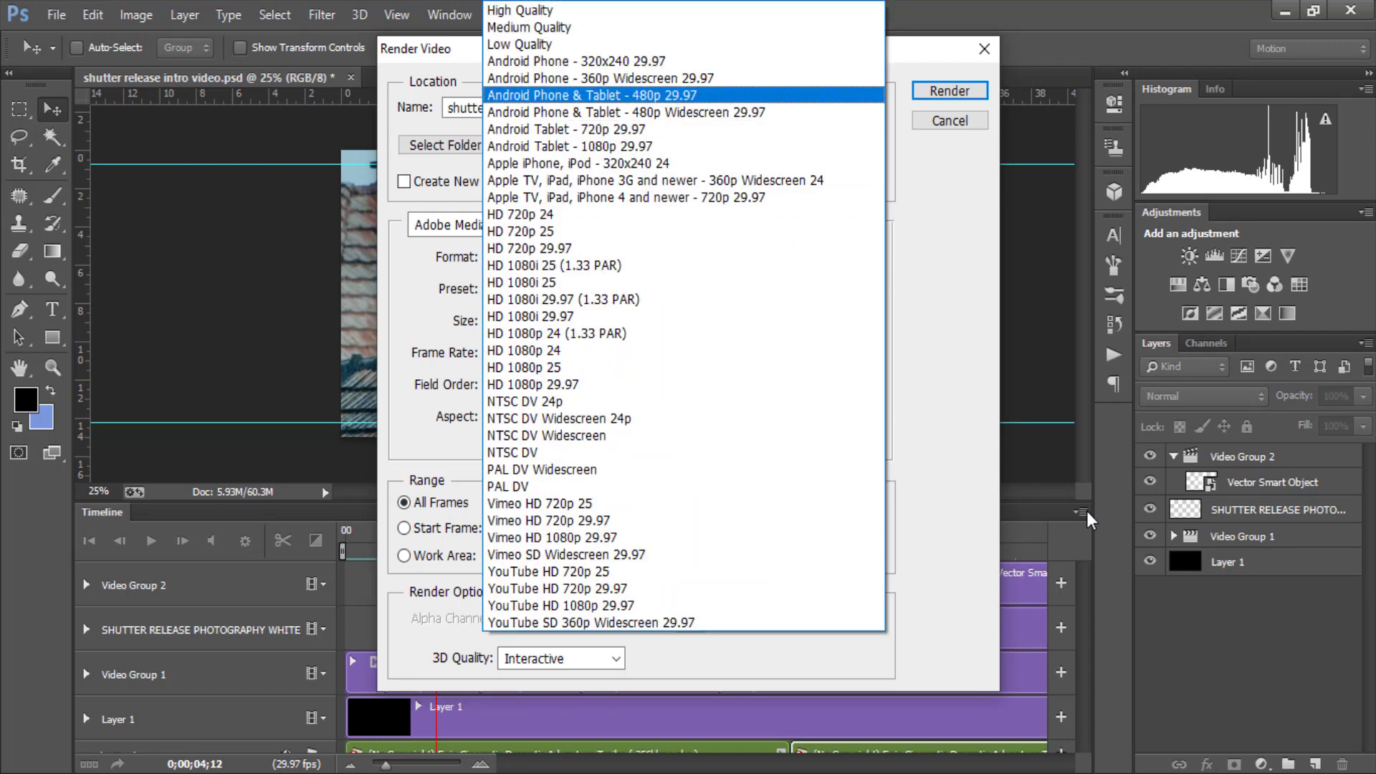
pyautogui.click(556, 333)
pyautogui.press('Tab')
pyautogui.press('Tab')
pyautogui.press('Tab')
pyautogui.press('Tab')
pyautogui.press('Tab')
pyautogui.press('Tab')
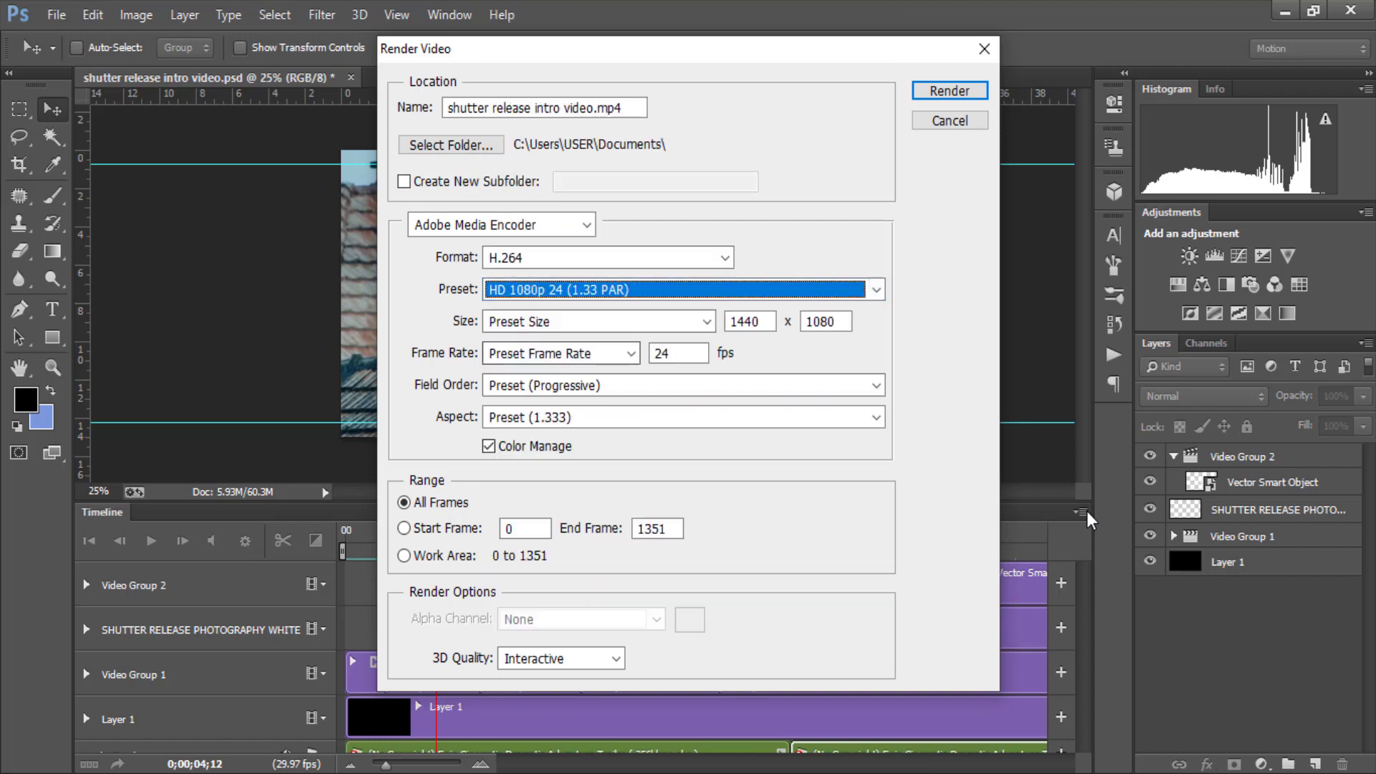
# Examine the other available render presets, including the NTSC DV and YouTube HD options
pyautogui.hotkey('shift', 'Tab')
pyautogui.hotkey('shift', 'Tab')
pyautogui.hotkey('shift', 'Tab')
pyautogui.hotkey('shift', 'Tab')
pyautogui.hotkey('shift', 'Tab')
pyautogui.hotkey('shift', 'Tab')
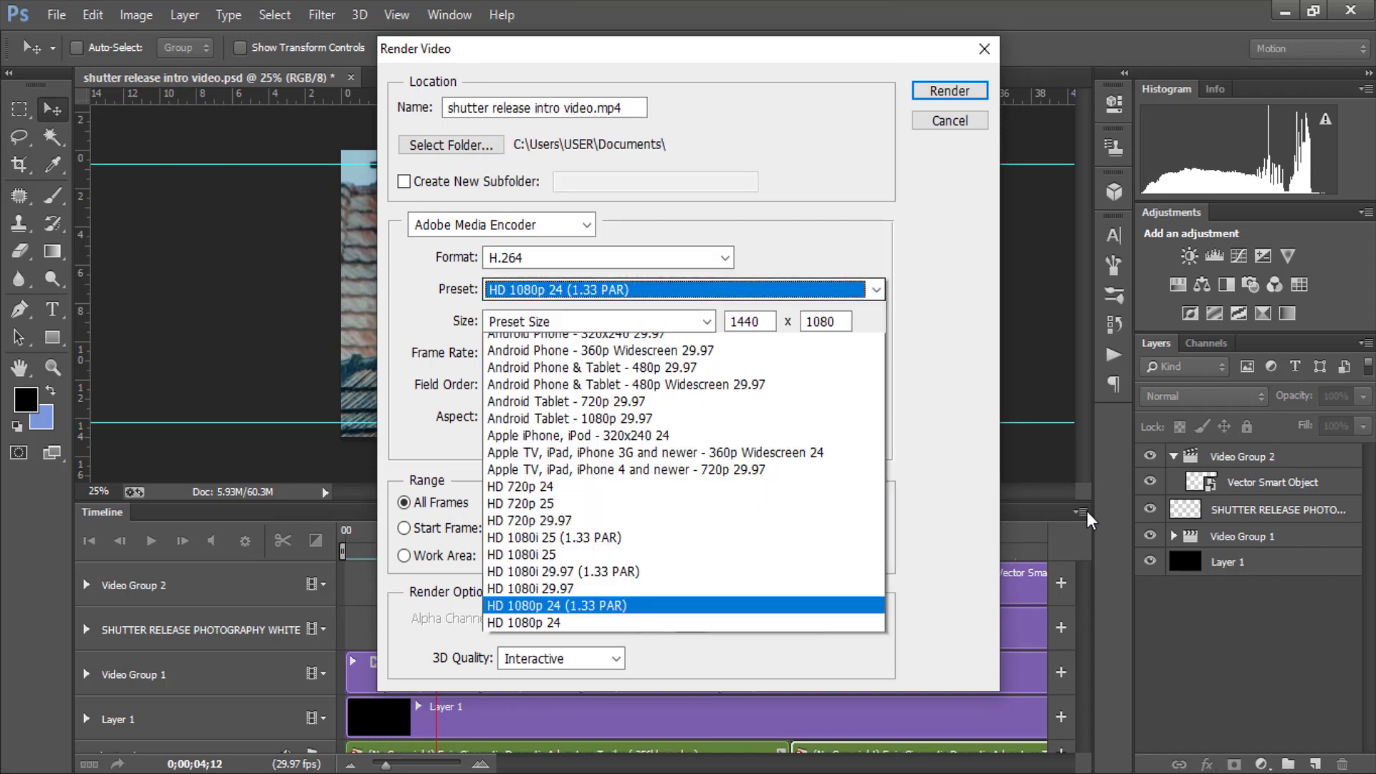
pyautogui.hotkey('alt', 'Down')
pyautogui.press('Down')
pyautogui.press('Down')
pyautogui.press('Down')
pyautogui.press('Down')
pyautogui.press('Down')
pyautogui.press('Down')
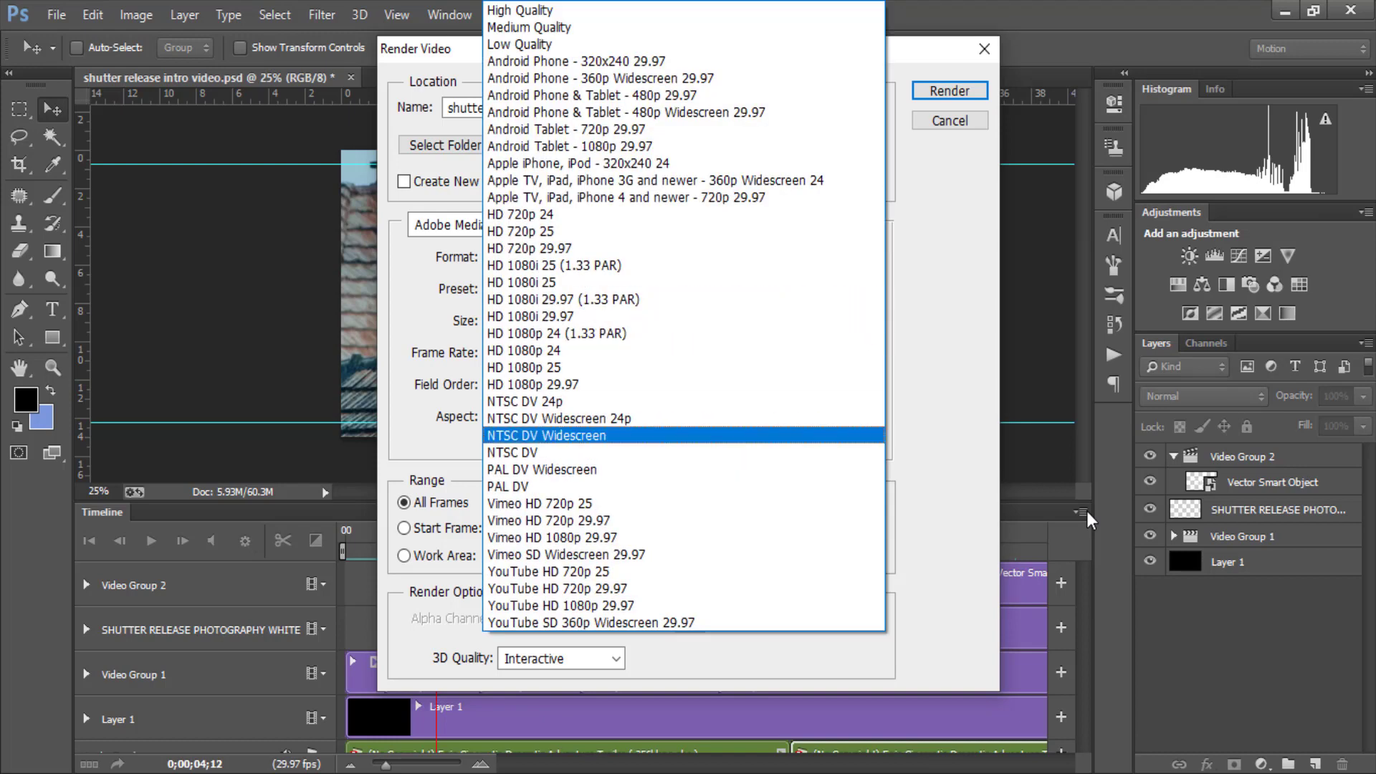
pyautogui.press('Up')
pyautogui.press('Up')
pyautogui.press('y')
pyautogui.press('Down')
pyautogui.press('Down')
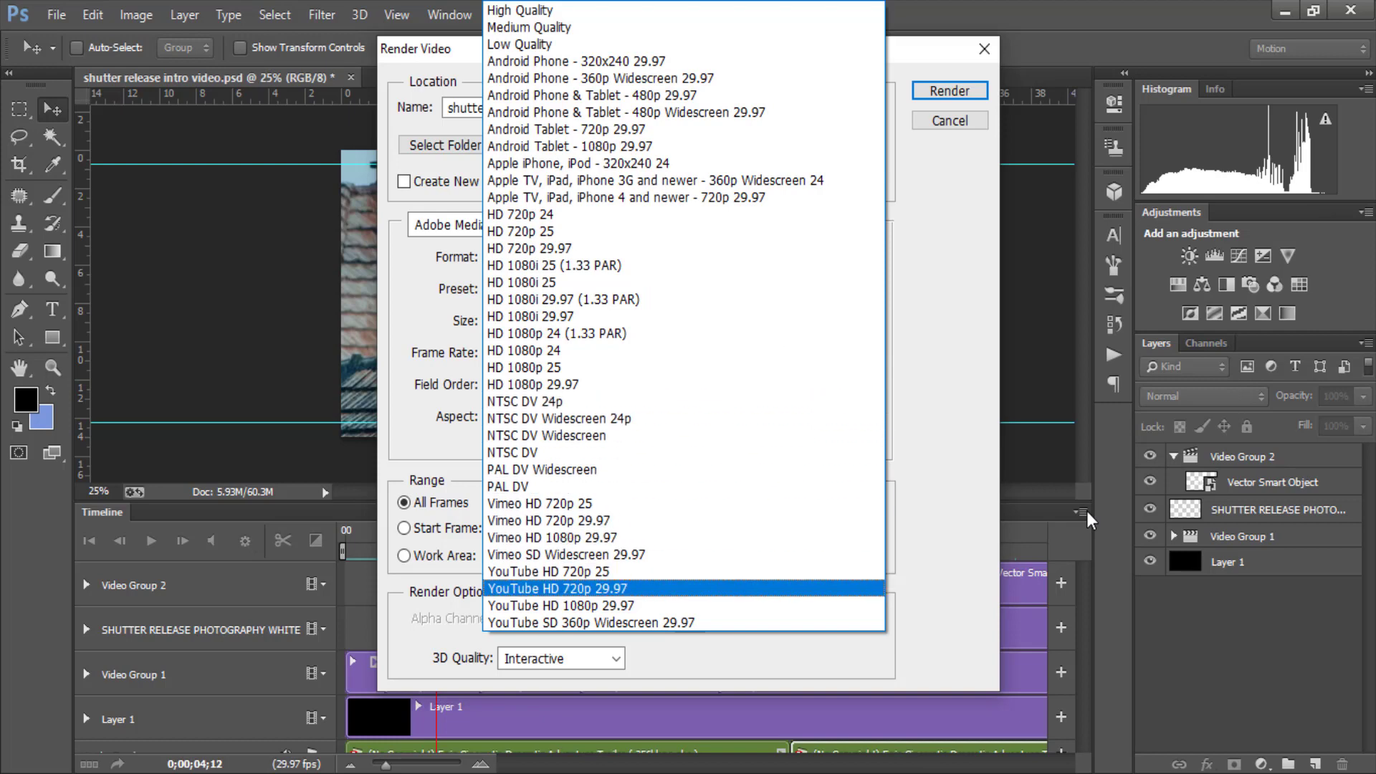
pyautogui.press('Up')
pyautogui.press('Down')
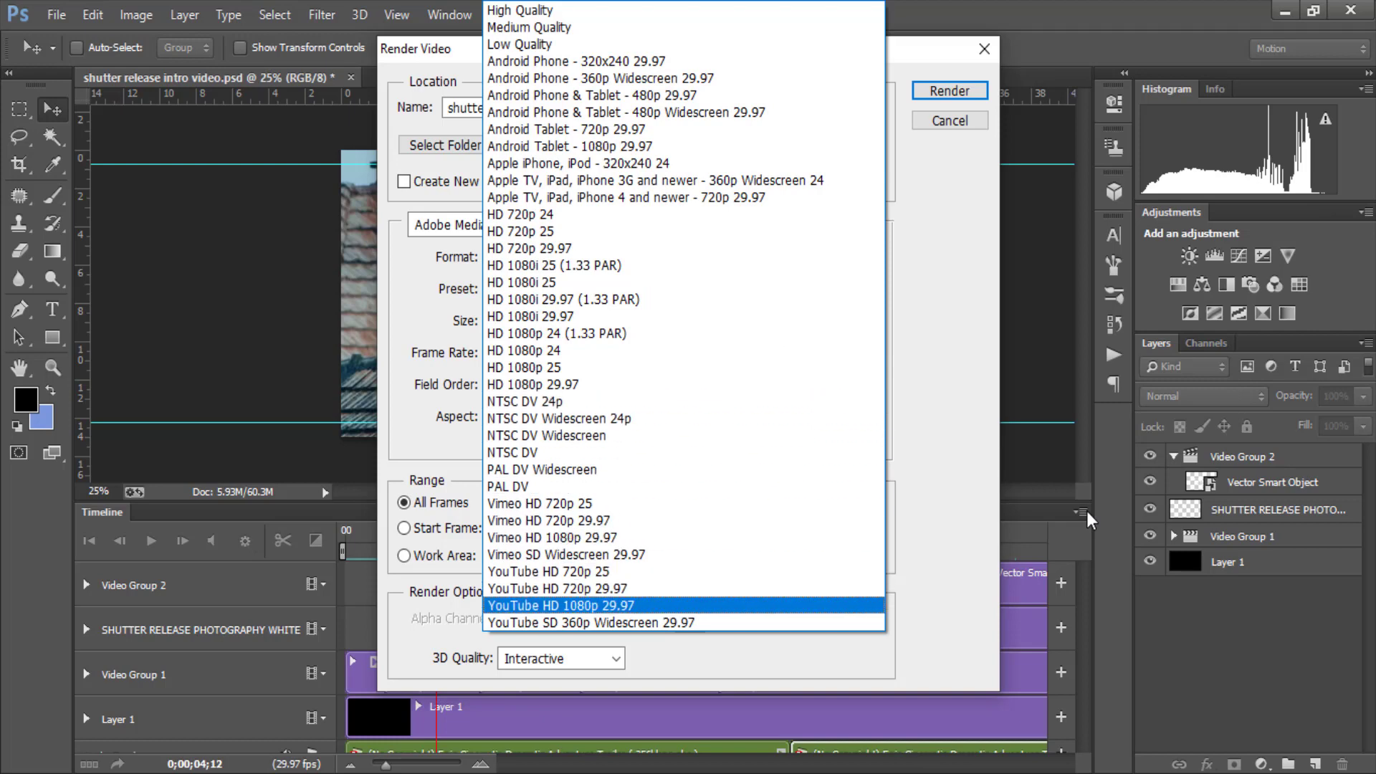
pyautogui.press('Down')
# Set the render preset to High Quality
pyautogui.press('Up')
pyautogui.press('Up')
pyautogui.press('Up')
pyautogui.press('Up')
pyautogui.press('Up')
pyautogui.press('Up')
pyautogui.press('Up')
pyautogui.press('Up')
pyautogui.press('Up')
pyautogui.press('Up')
pyautogui.press('Up')
pyautogui.press('Up')
pyautogui.press('Up')
pyautogui.press('Up')
pyautogui.press('Up')
pyautogui.press('Up')
pyautogui.press('Up')
pyautogui.press('Up')
pyautogui.press('Up')
pyautogui.press('Up')
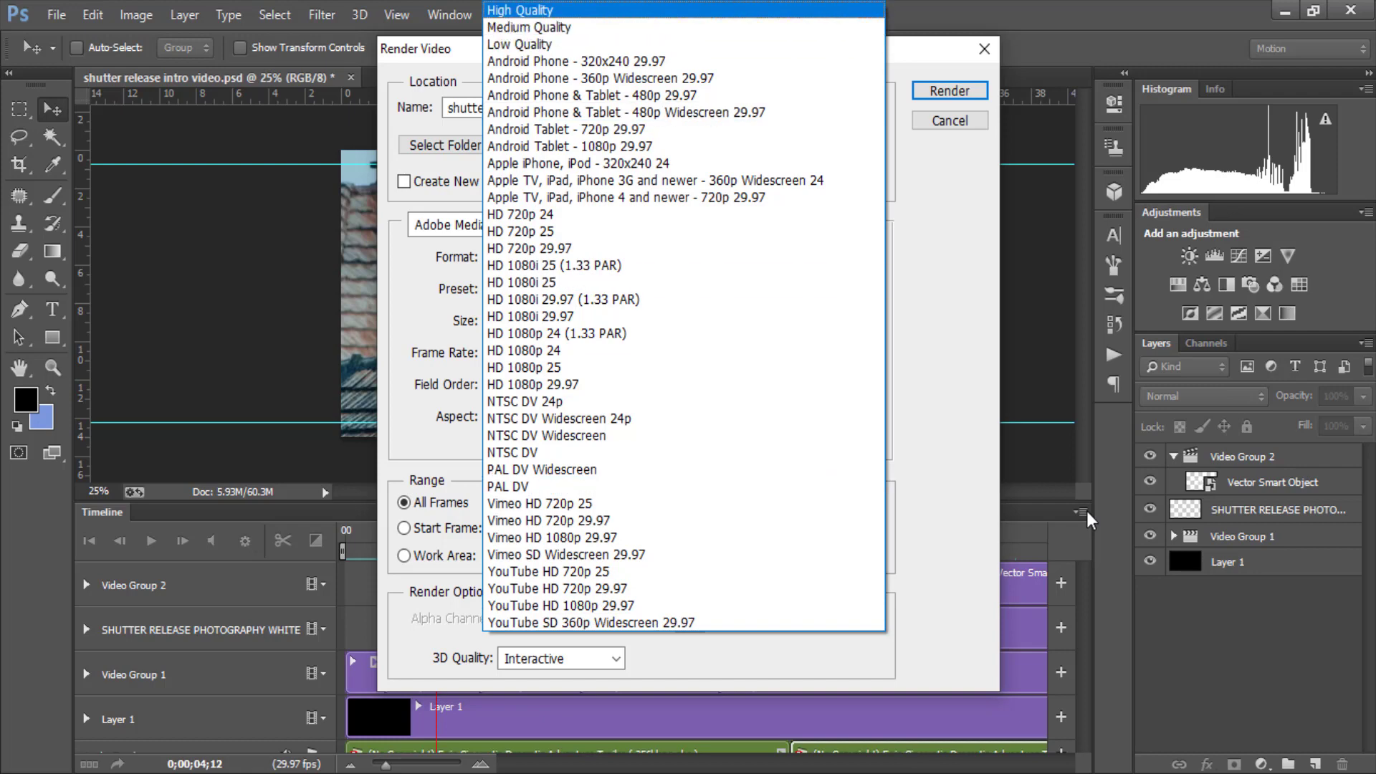
pyautogui.press('Return')
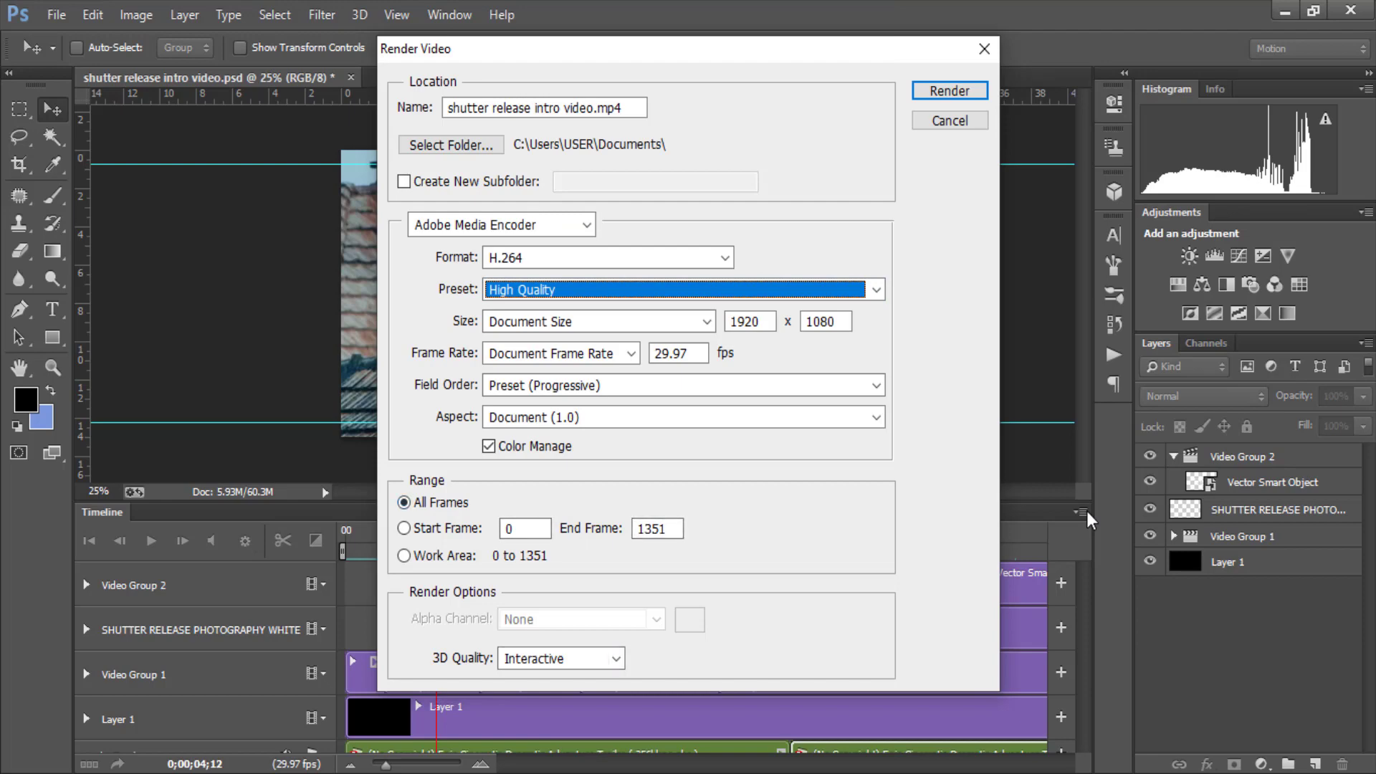
# Check the available render formats and keep H.264 selected
pyautogui.hotkey('shift', 'Tab')
pyautogui.hotkey('alt', 'Down')
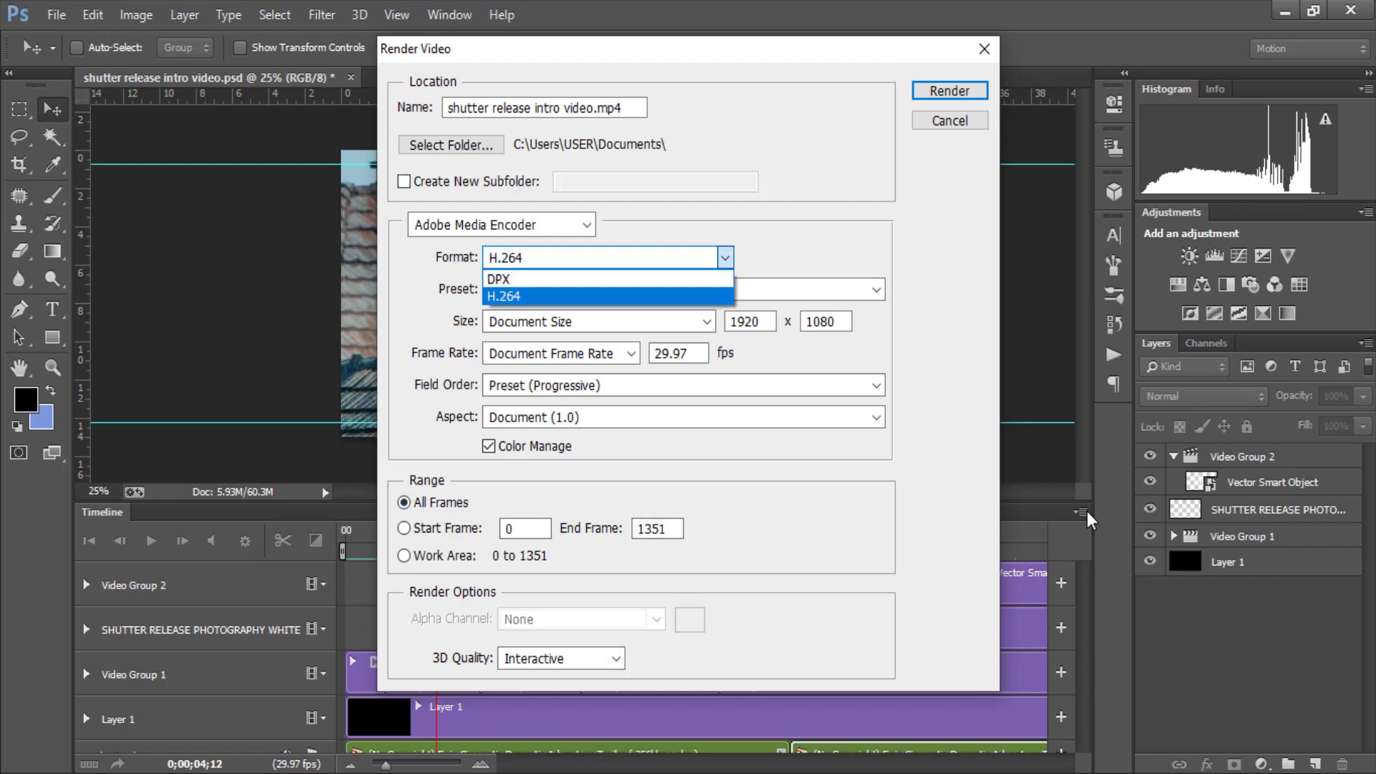
pyautogui.press('Return')
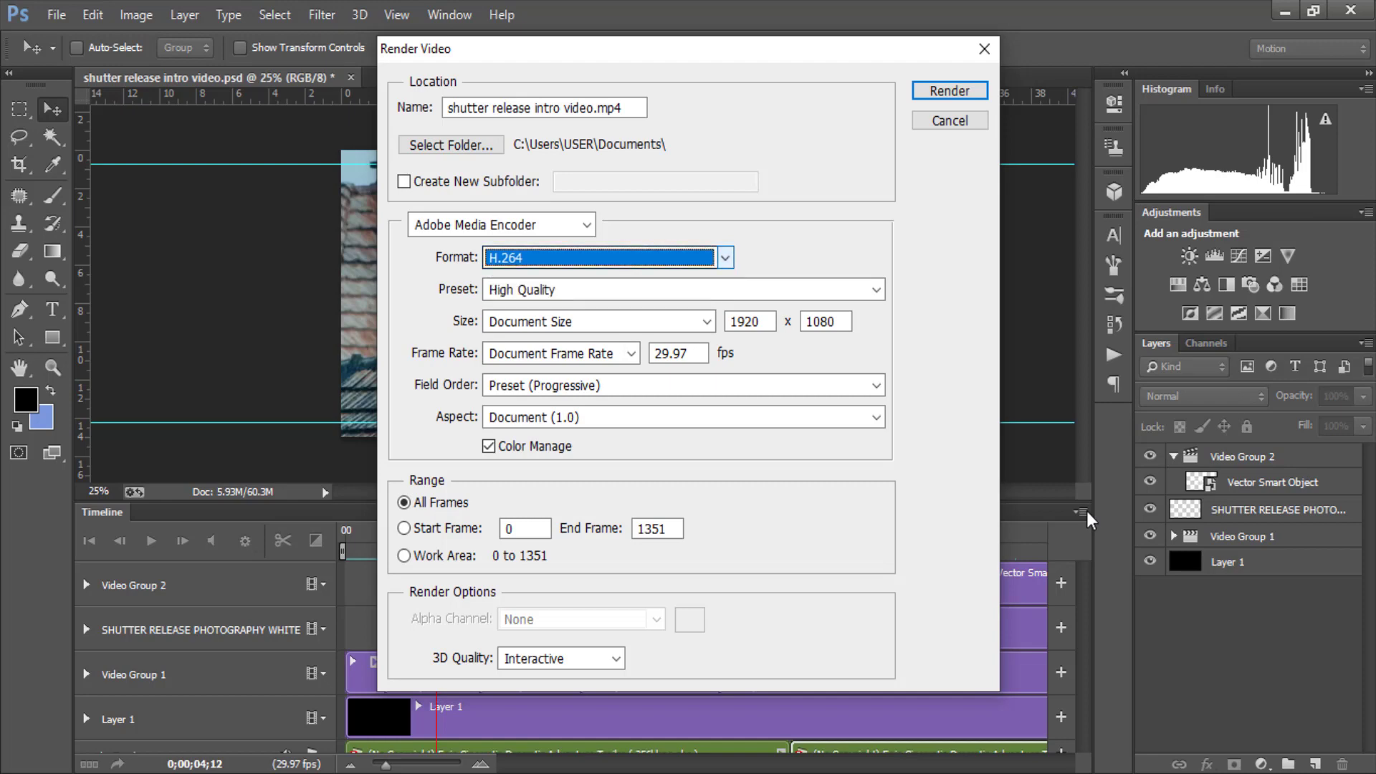